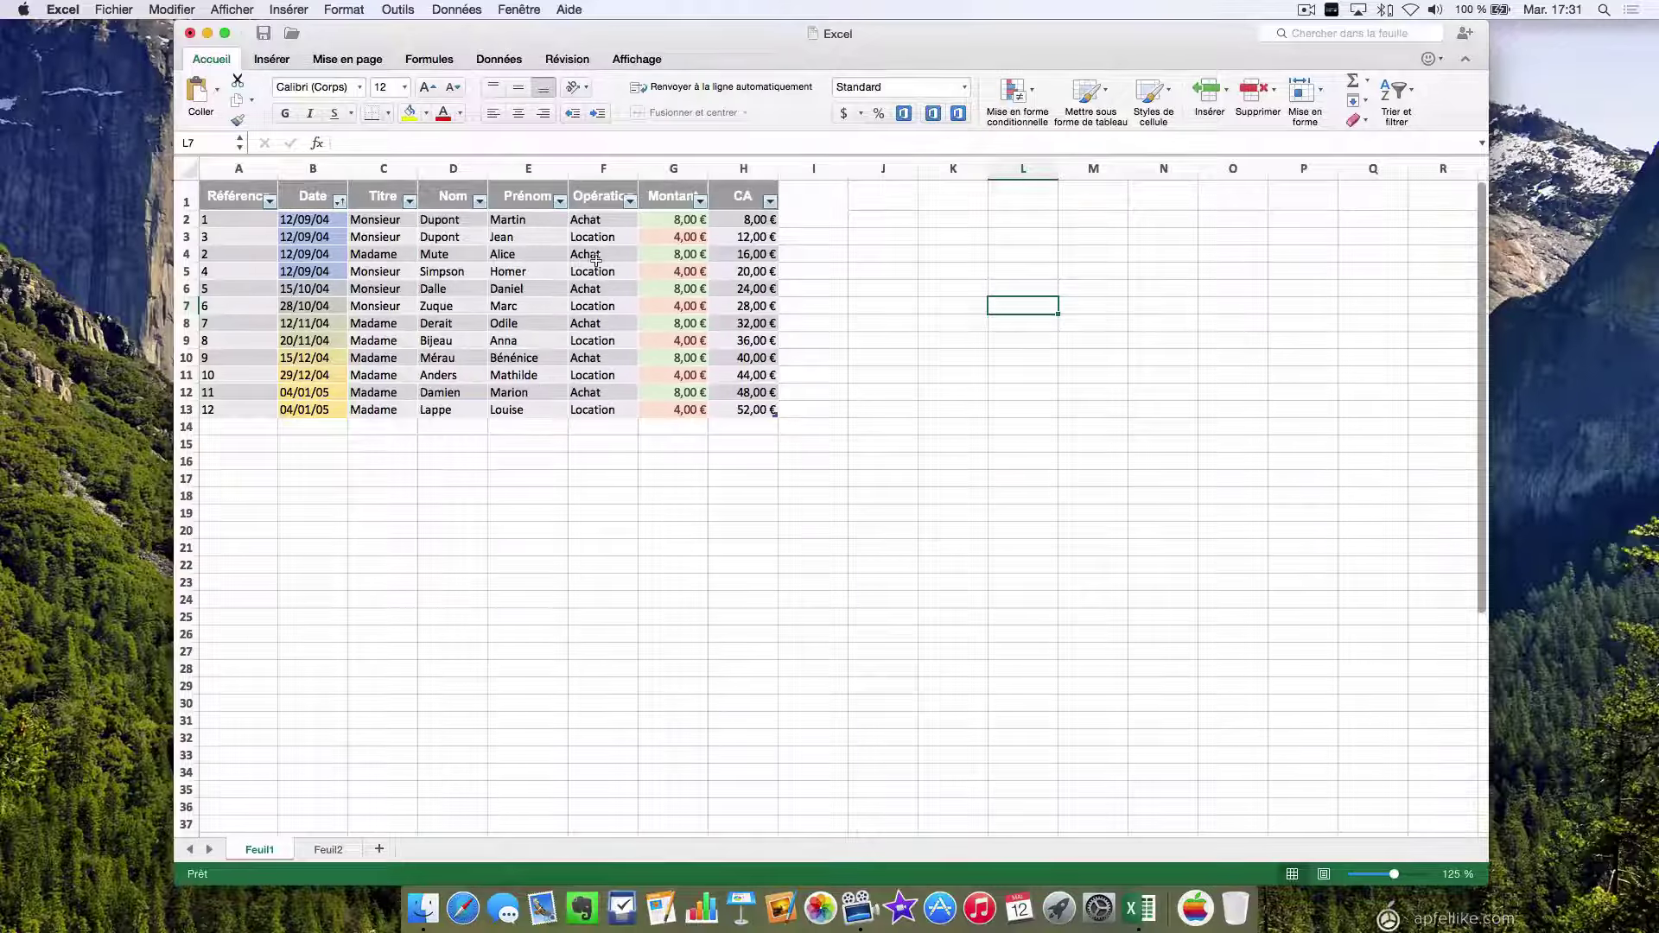
Step: Examine the entries of the Opération column and the table's header row from Référence to CA
{"action": "left_click_drag", "start_coordinate": [599, 199], "coordinate": [603, 411]}
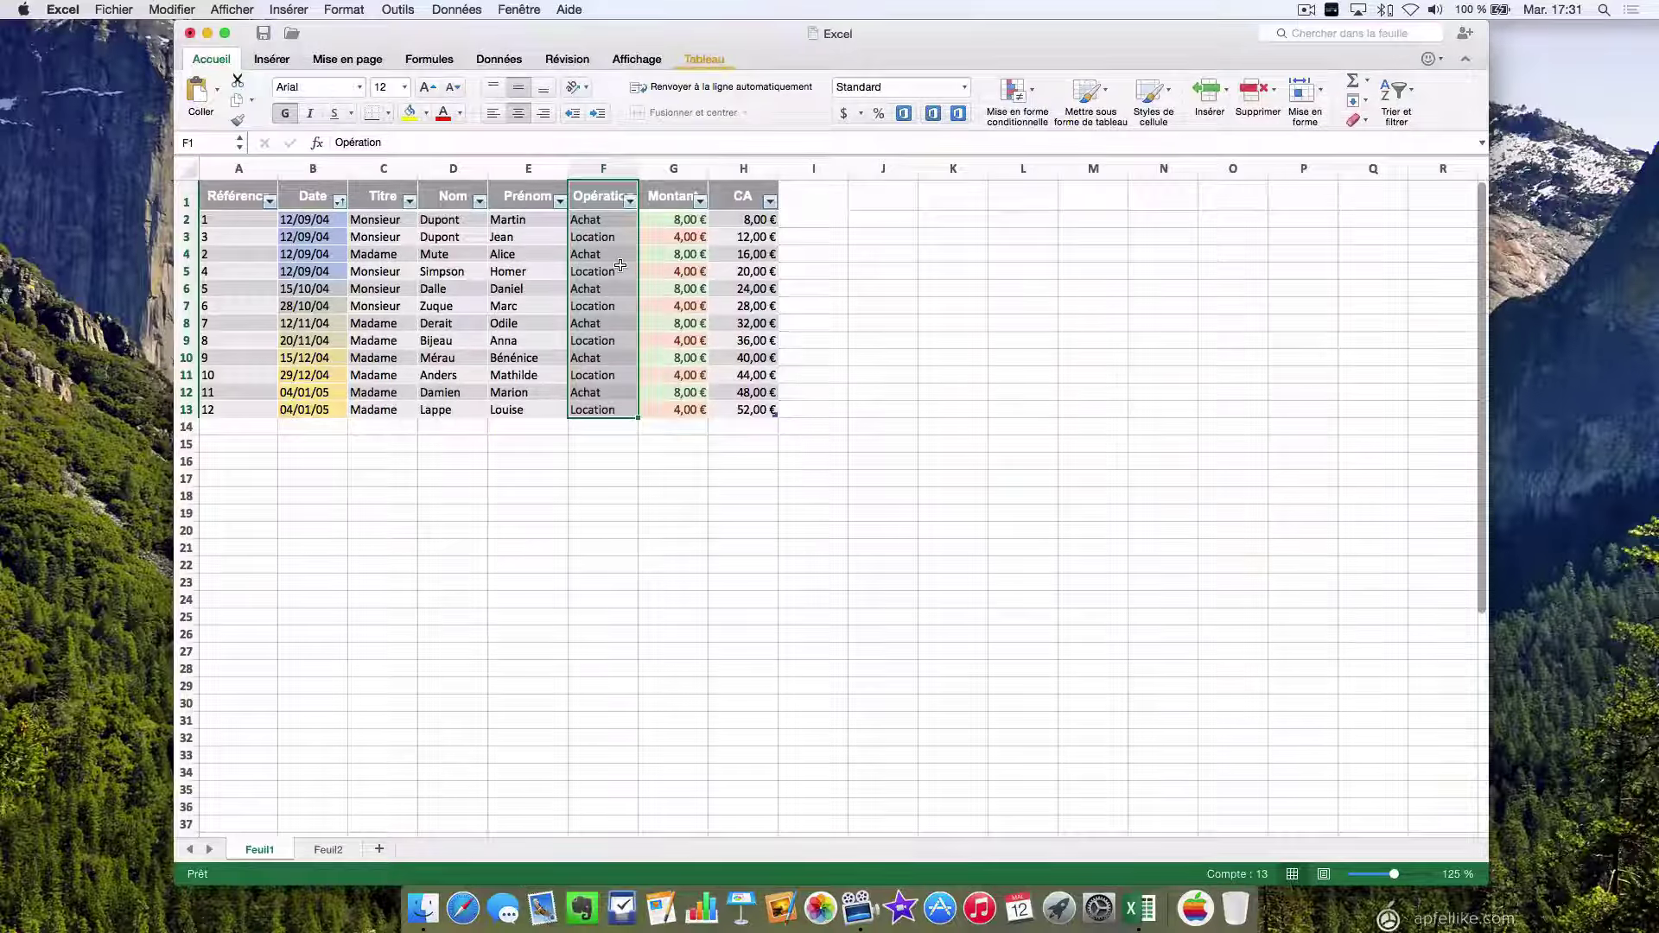
{"action": "left_click", "coordinate": [523, 312]}
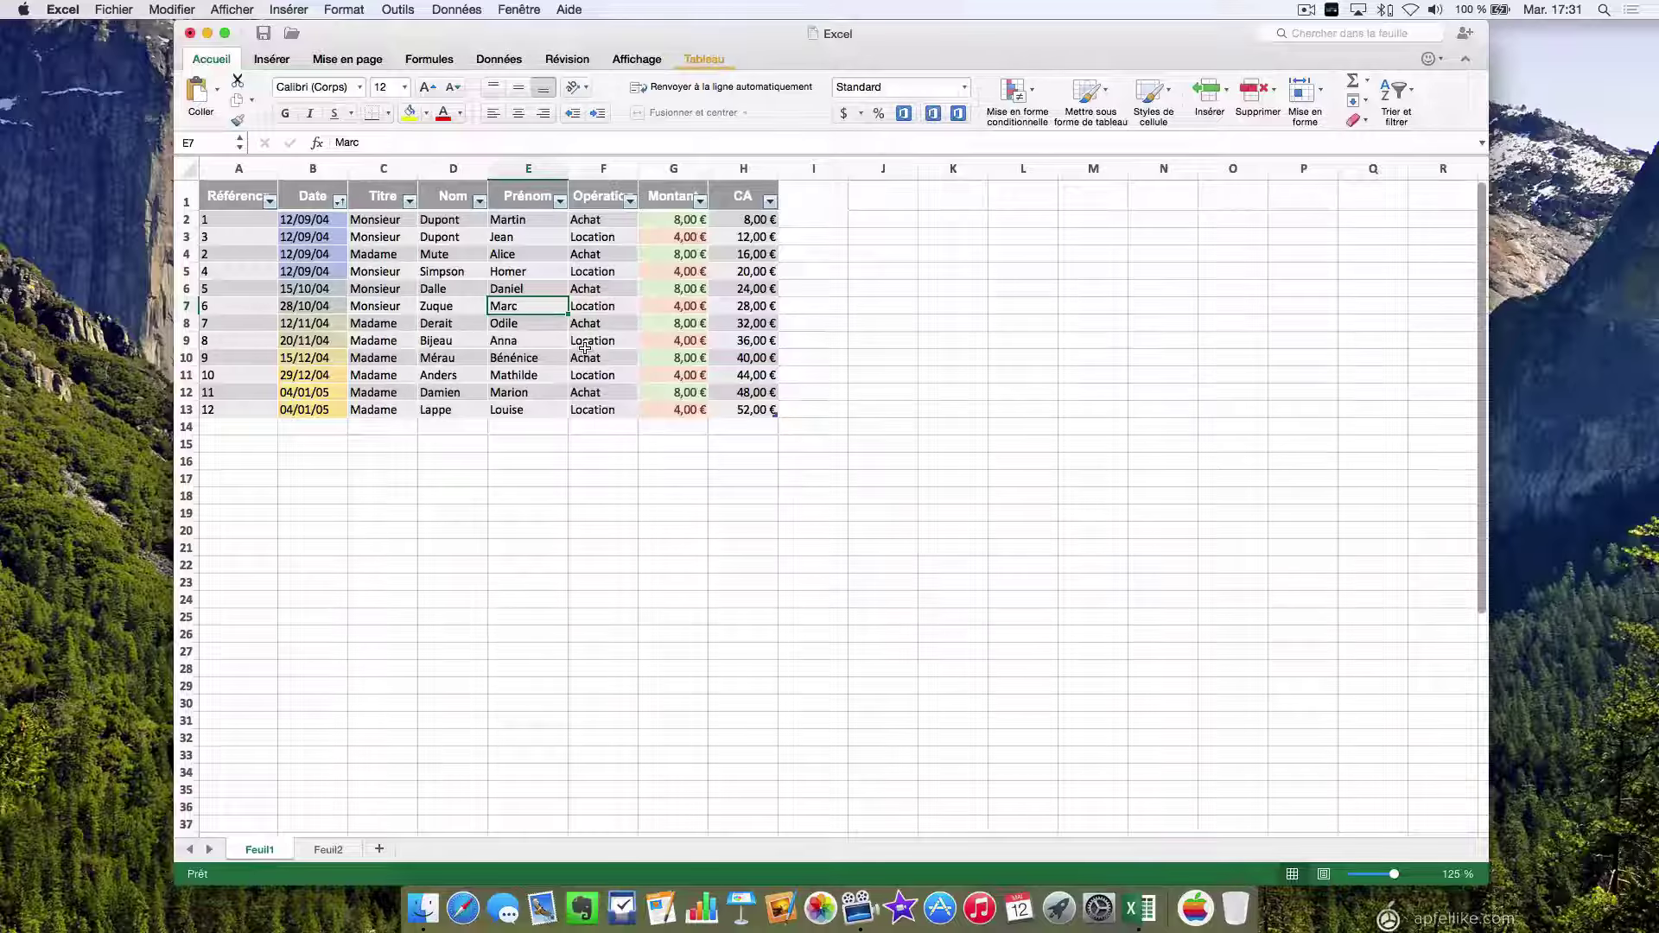
{"action": "left_click", "coordinate": [602, 208]}
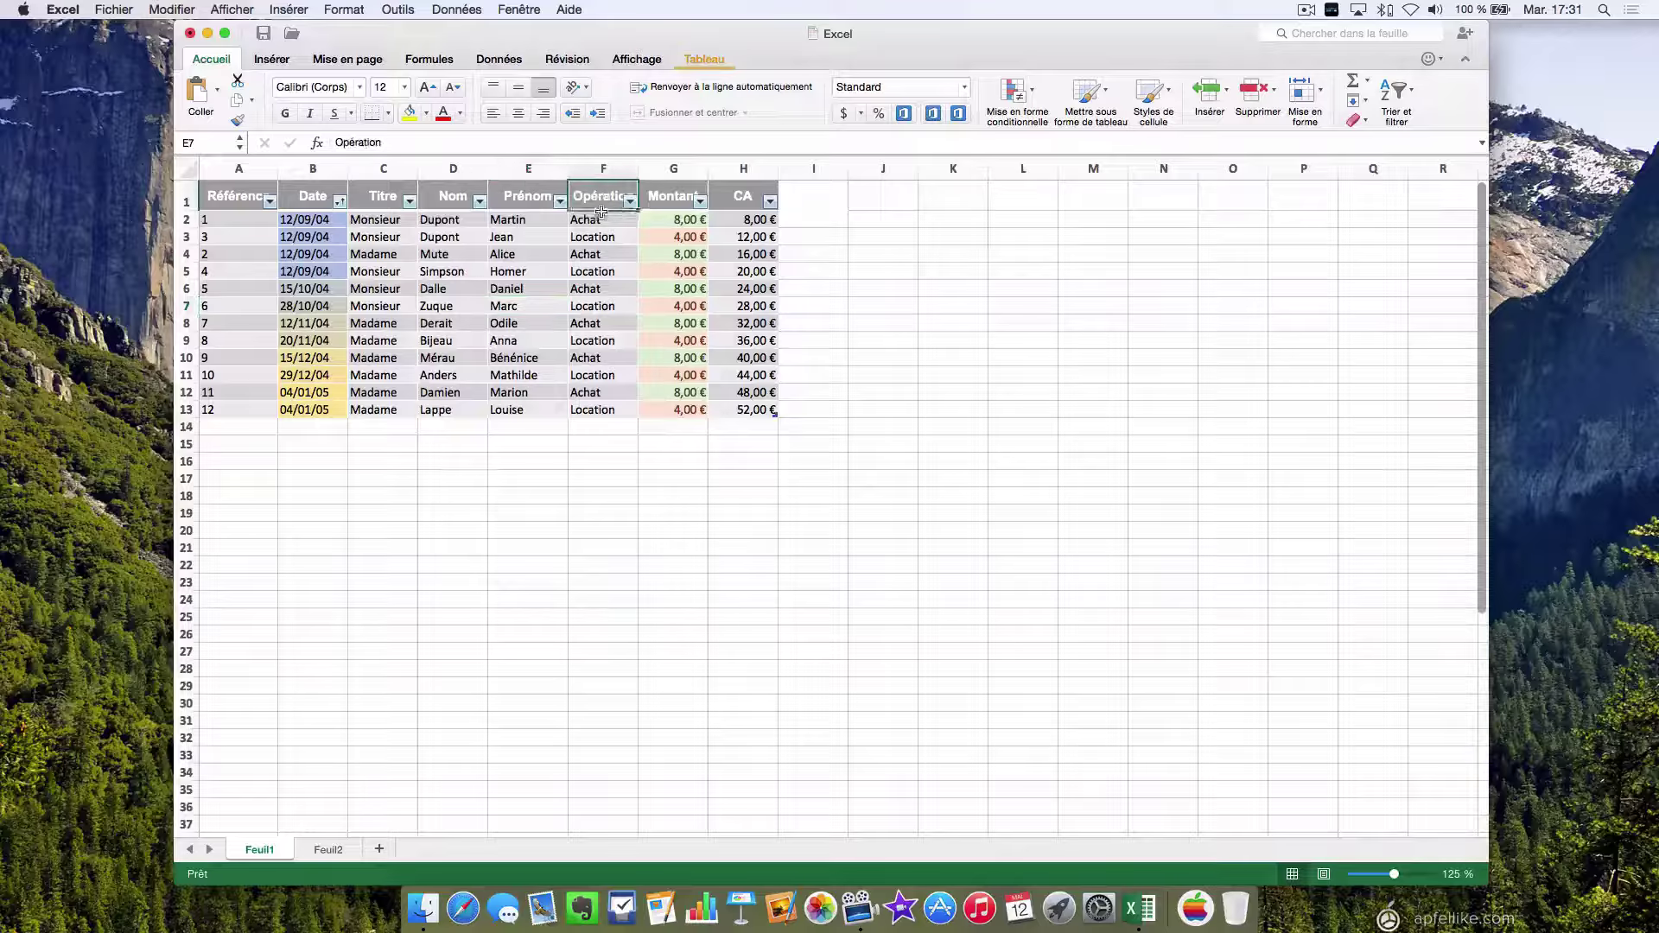
{"action": "left_click_drag", "start_coordinate": [602, 211], "coordinate": [607, 407]}
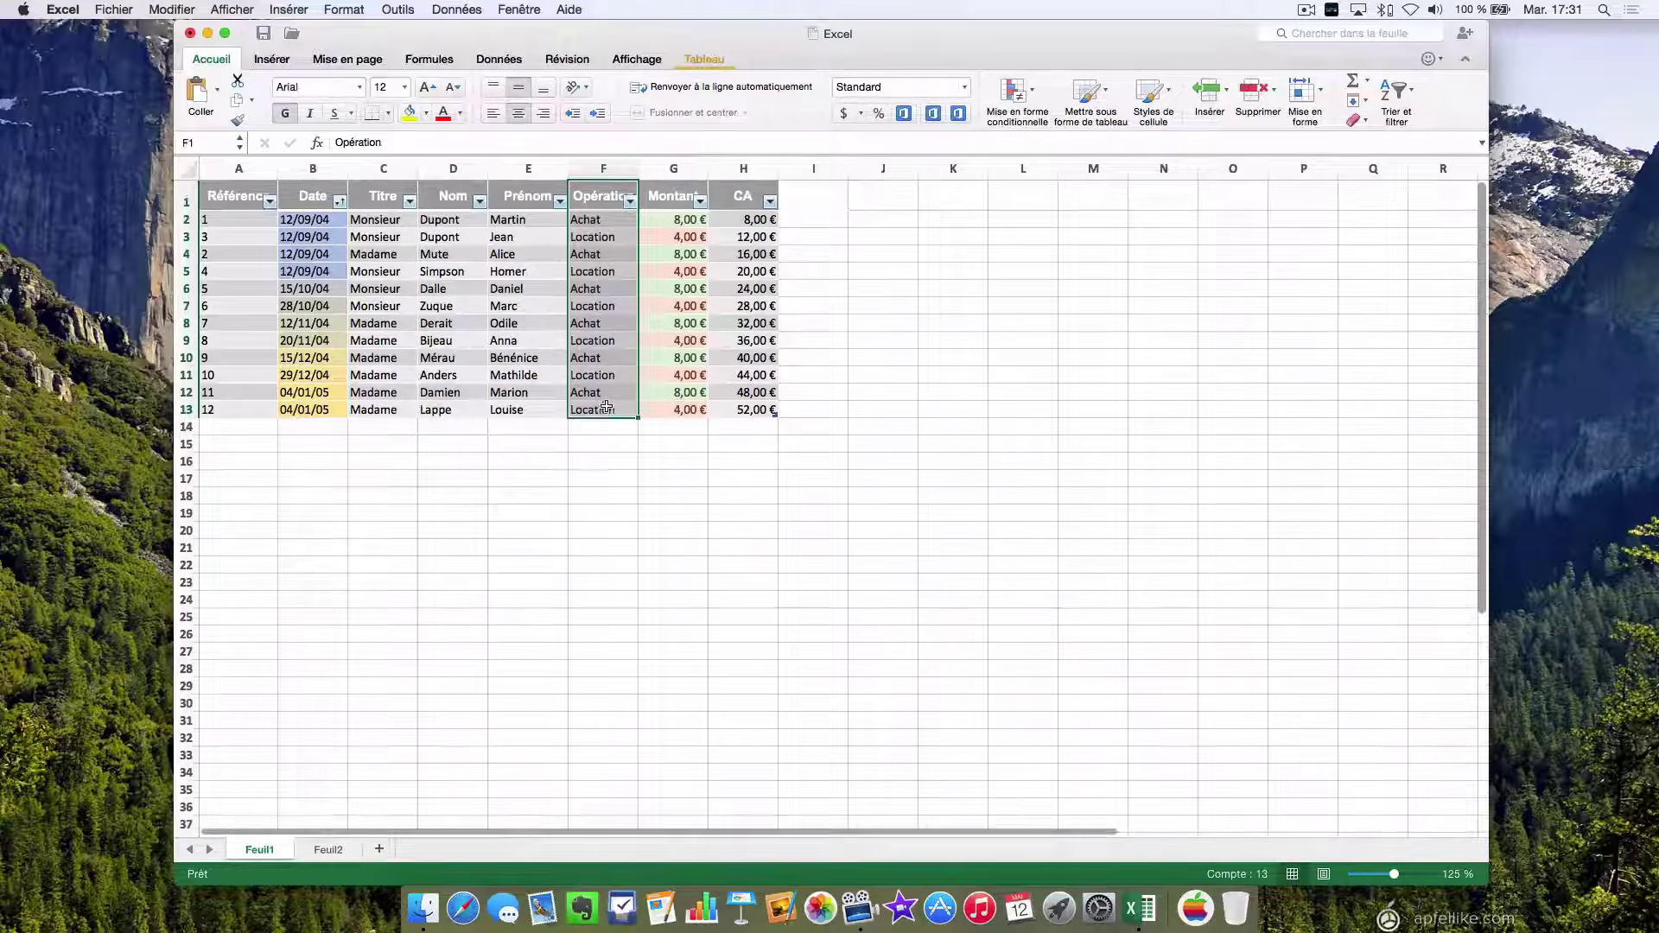
{"action": "left_click", "coordinate": [655, 307]}
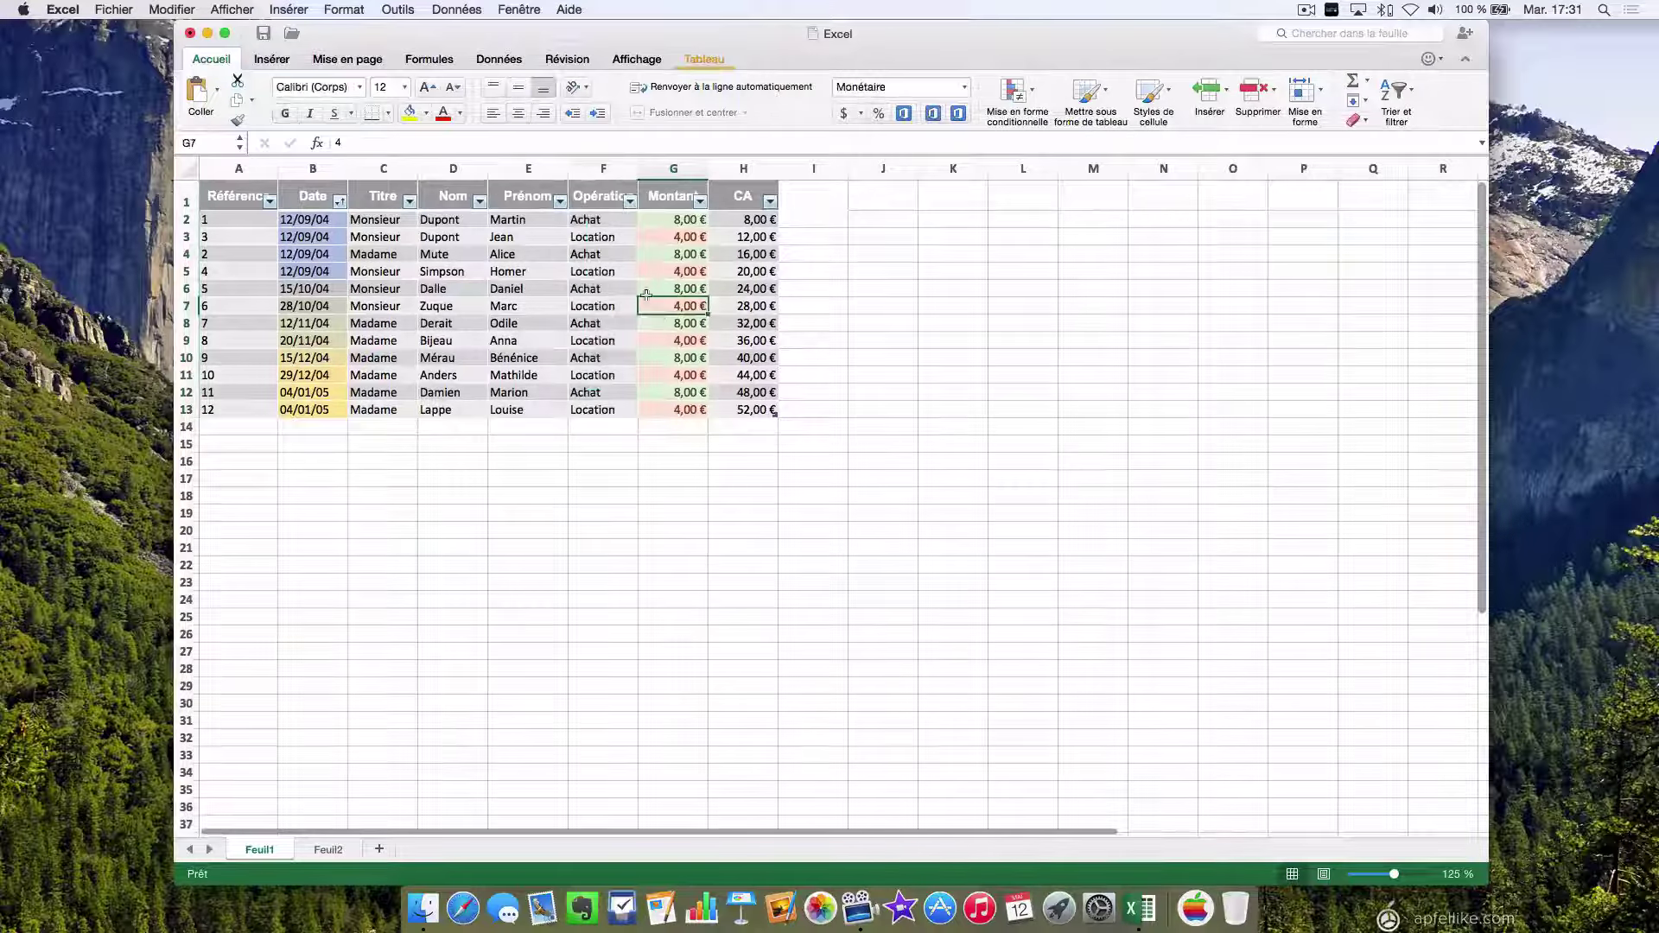
{"action": "left_click_drag", "start_coordinate": [610, 216], "coordinate": [607, 413]}
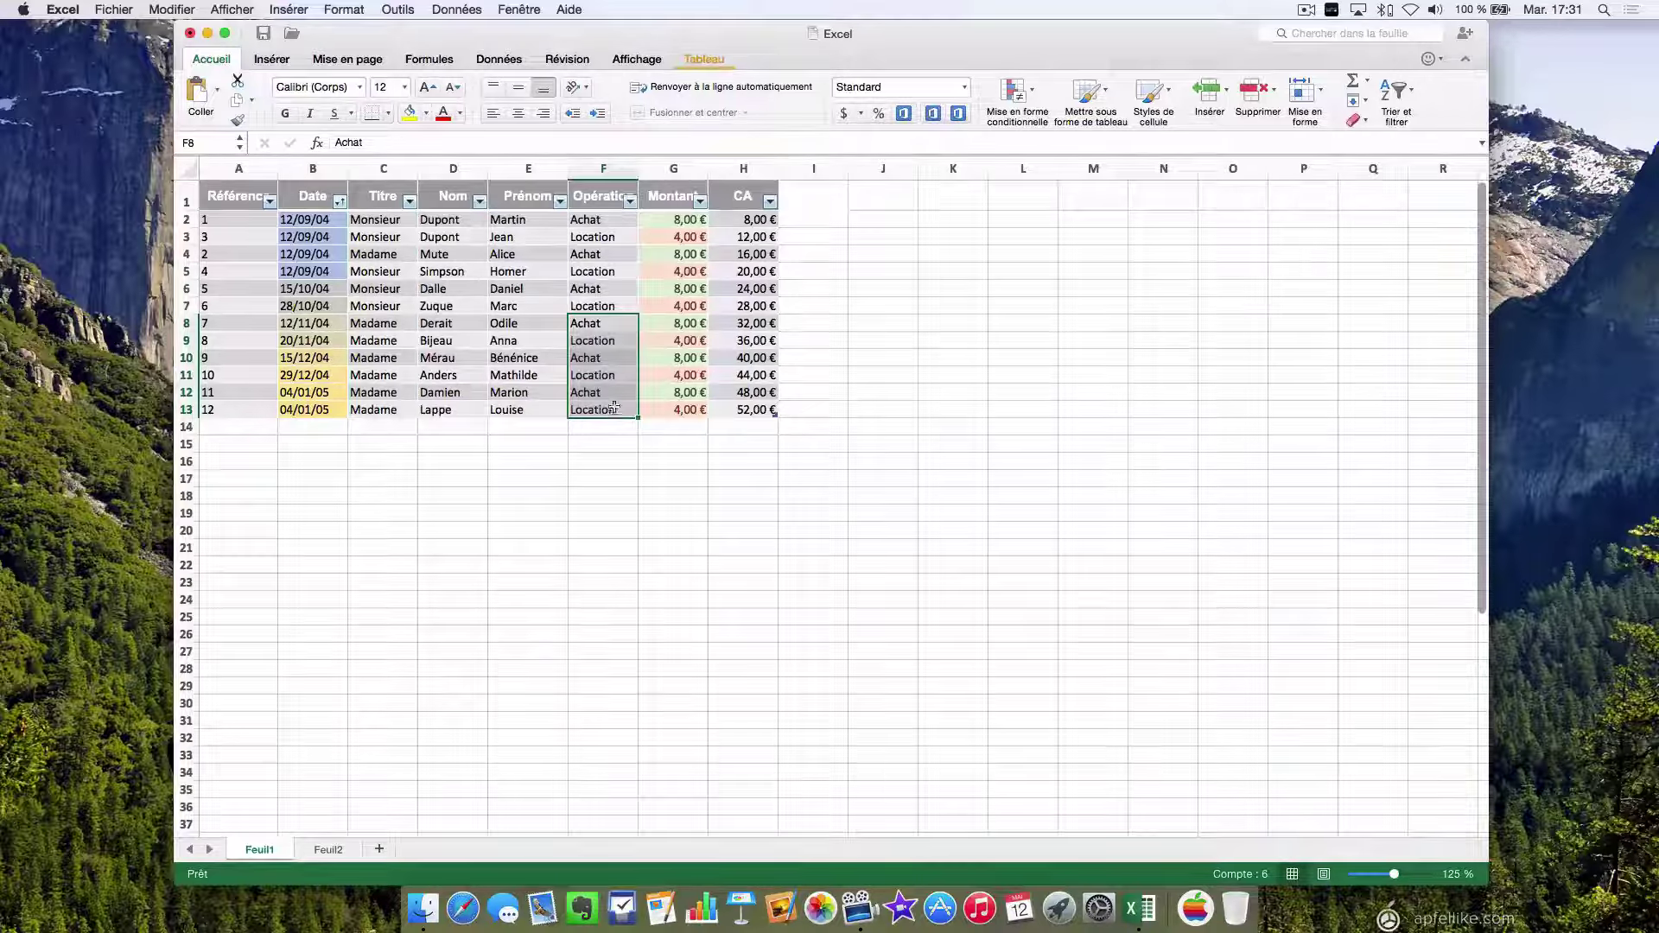
{"action": "left_click", "coordinate": [588, 272]}
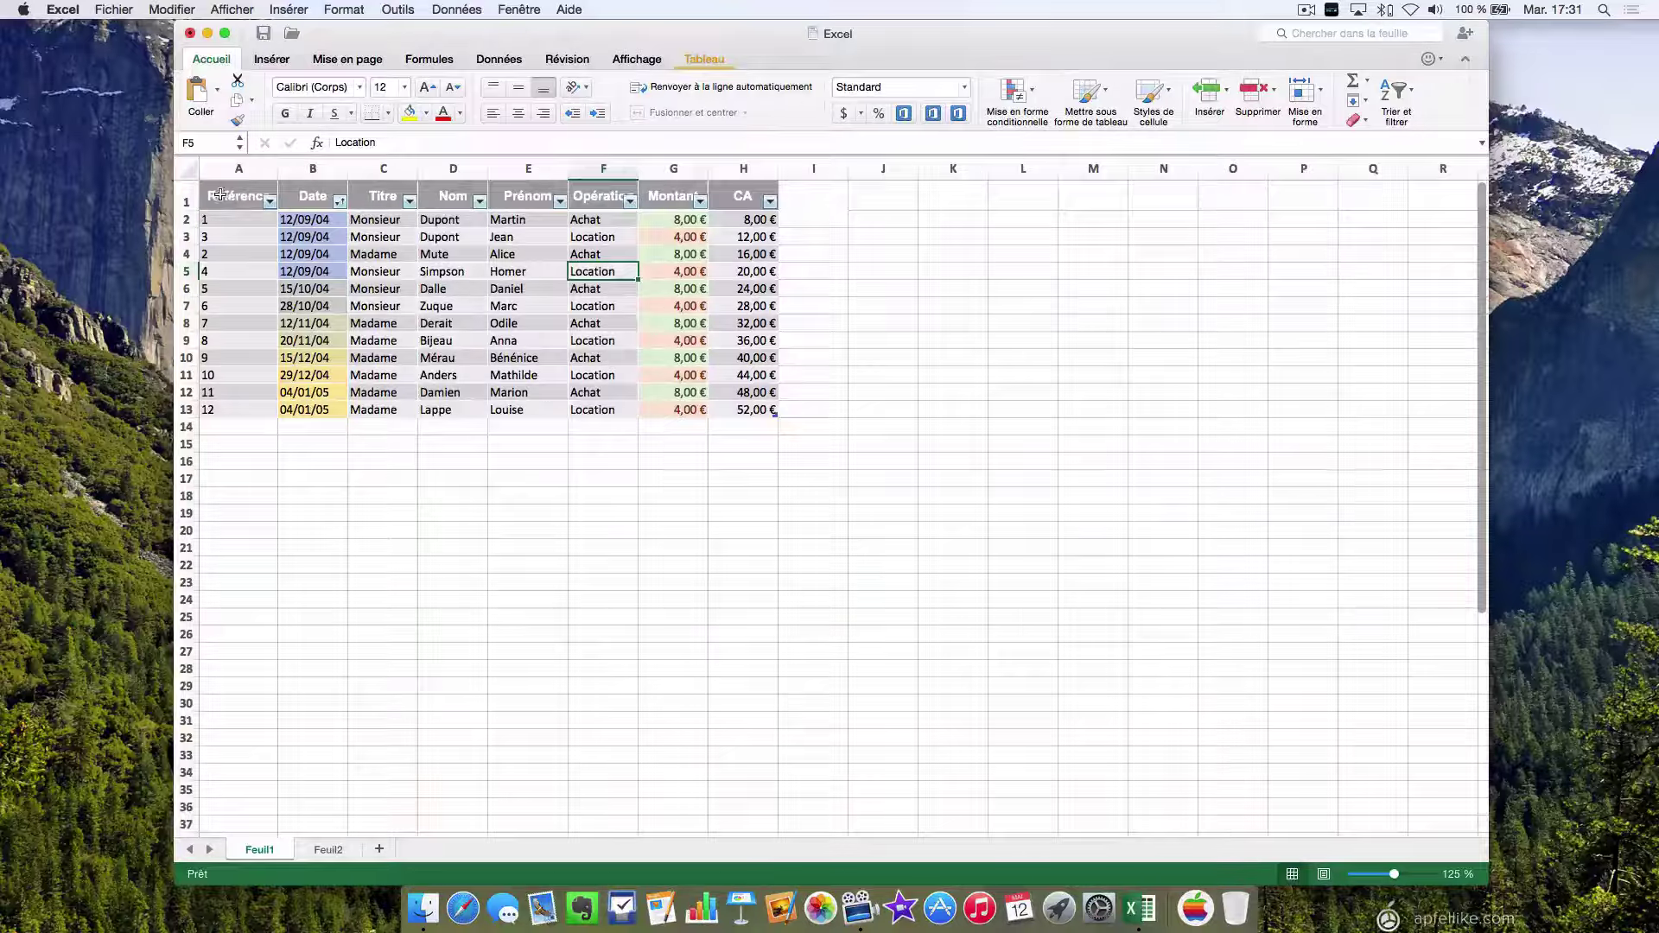
{"action": "left_click_drag", "start_coordinate": [221, 194], "coordinate": [709, 206]}
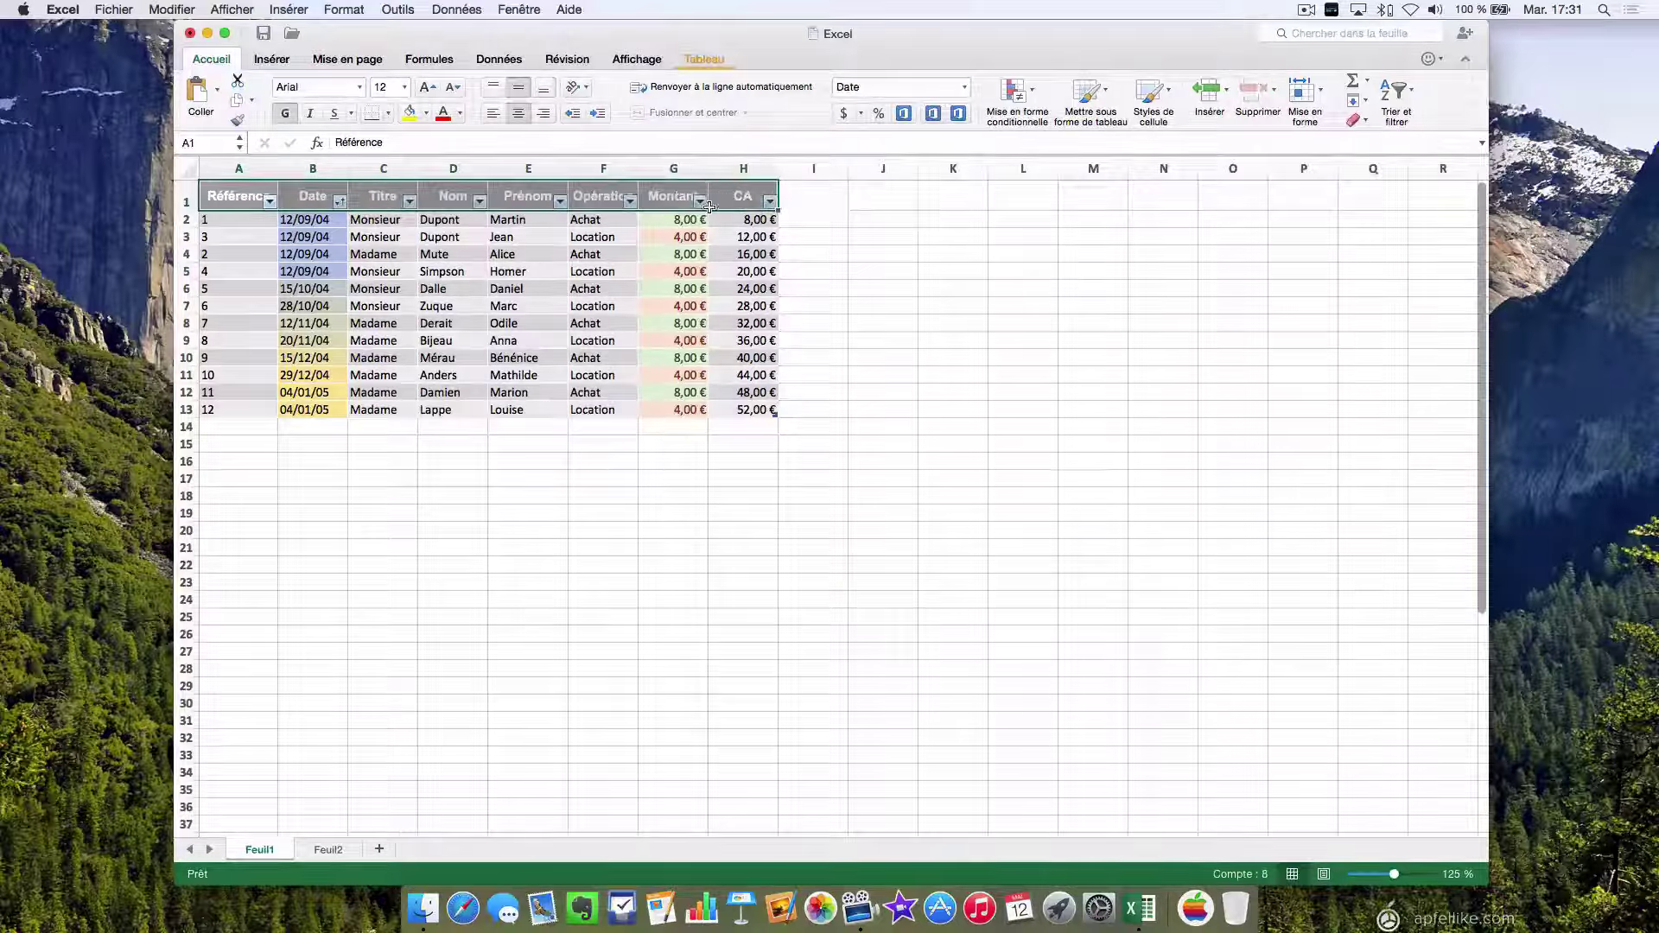
{"action": "left_click", "coordinate": [600, 254]}
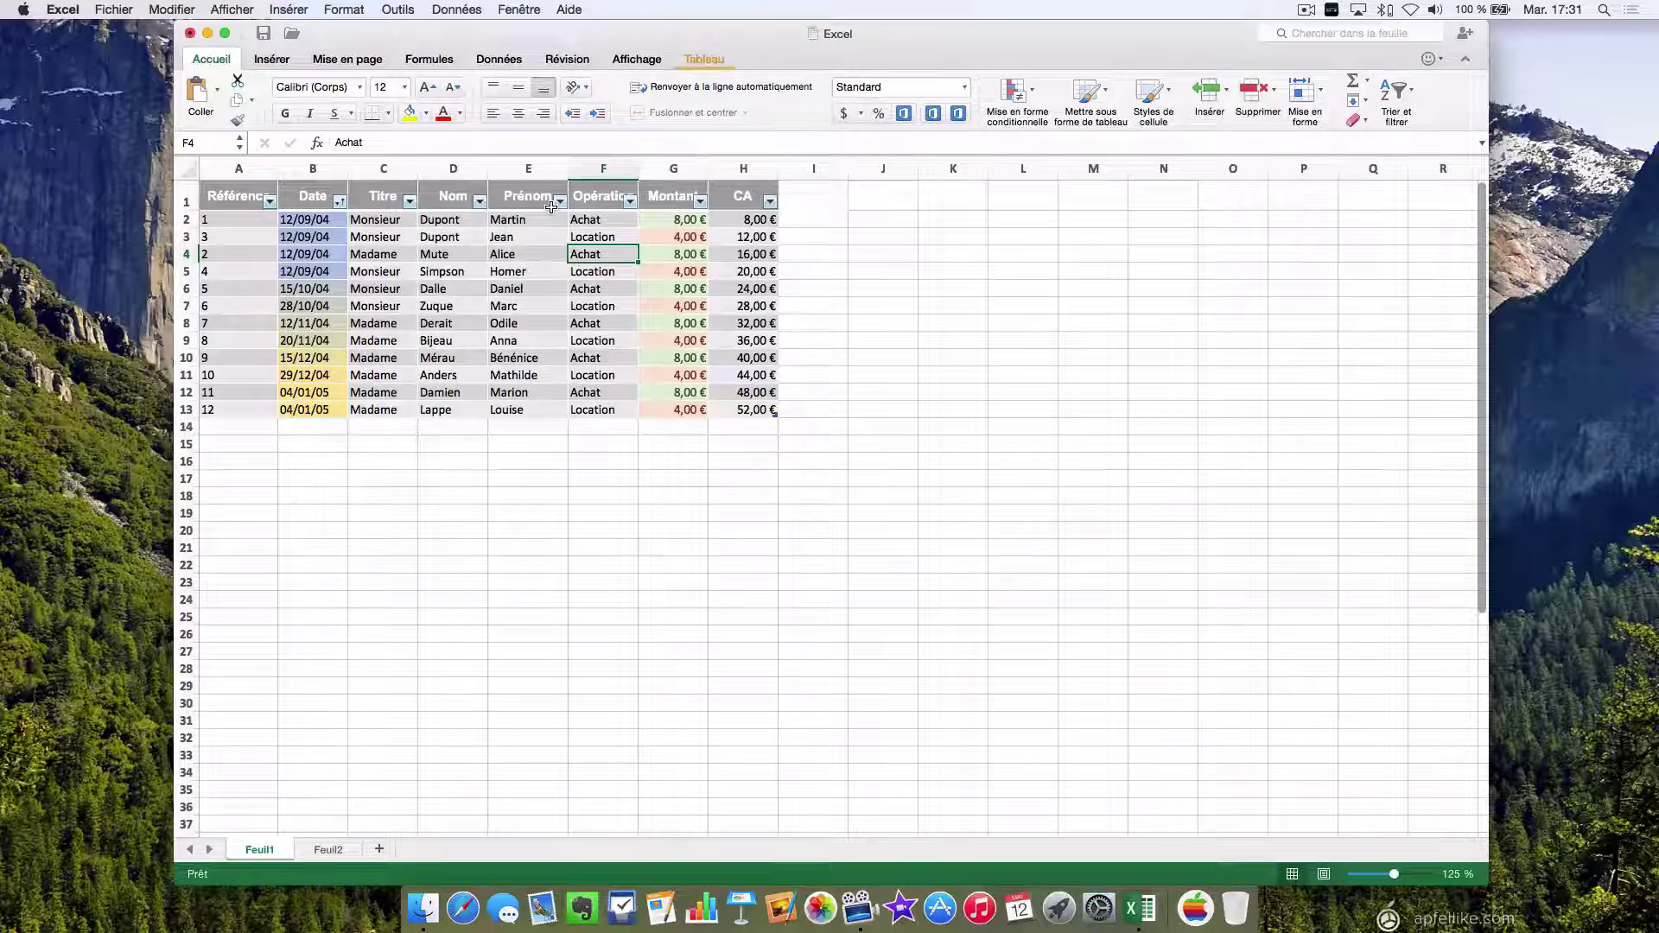
{"action": "left_click", "coordinate": [471, 250]}
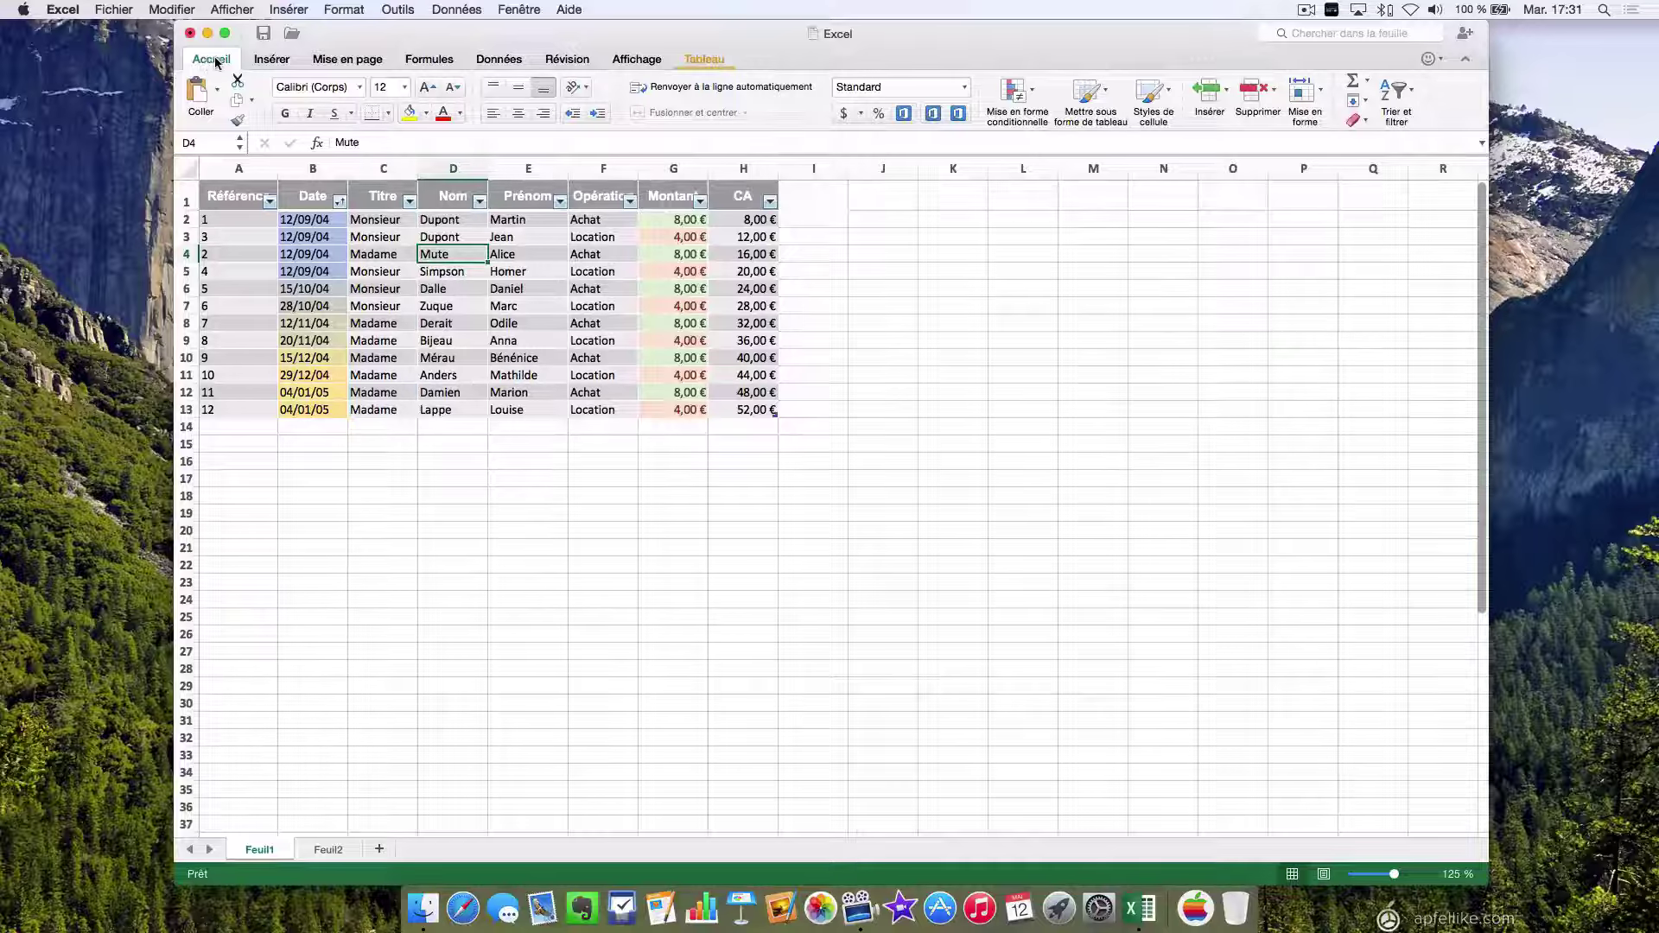
Step: Check whether the Filtrer option is enabled for the table among the sort and filter options
{"action": "left_click", "coordinate": [1400, 93]}
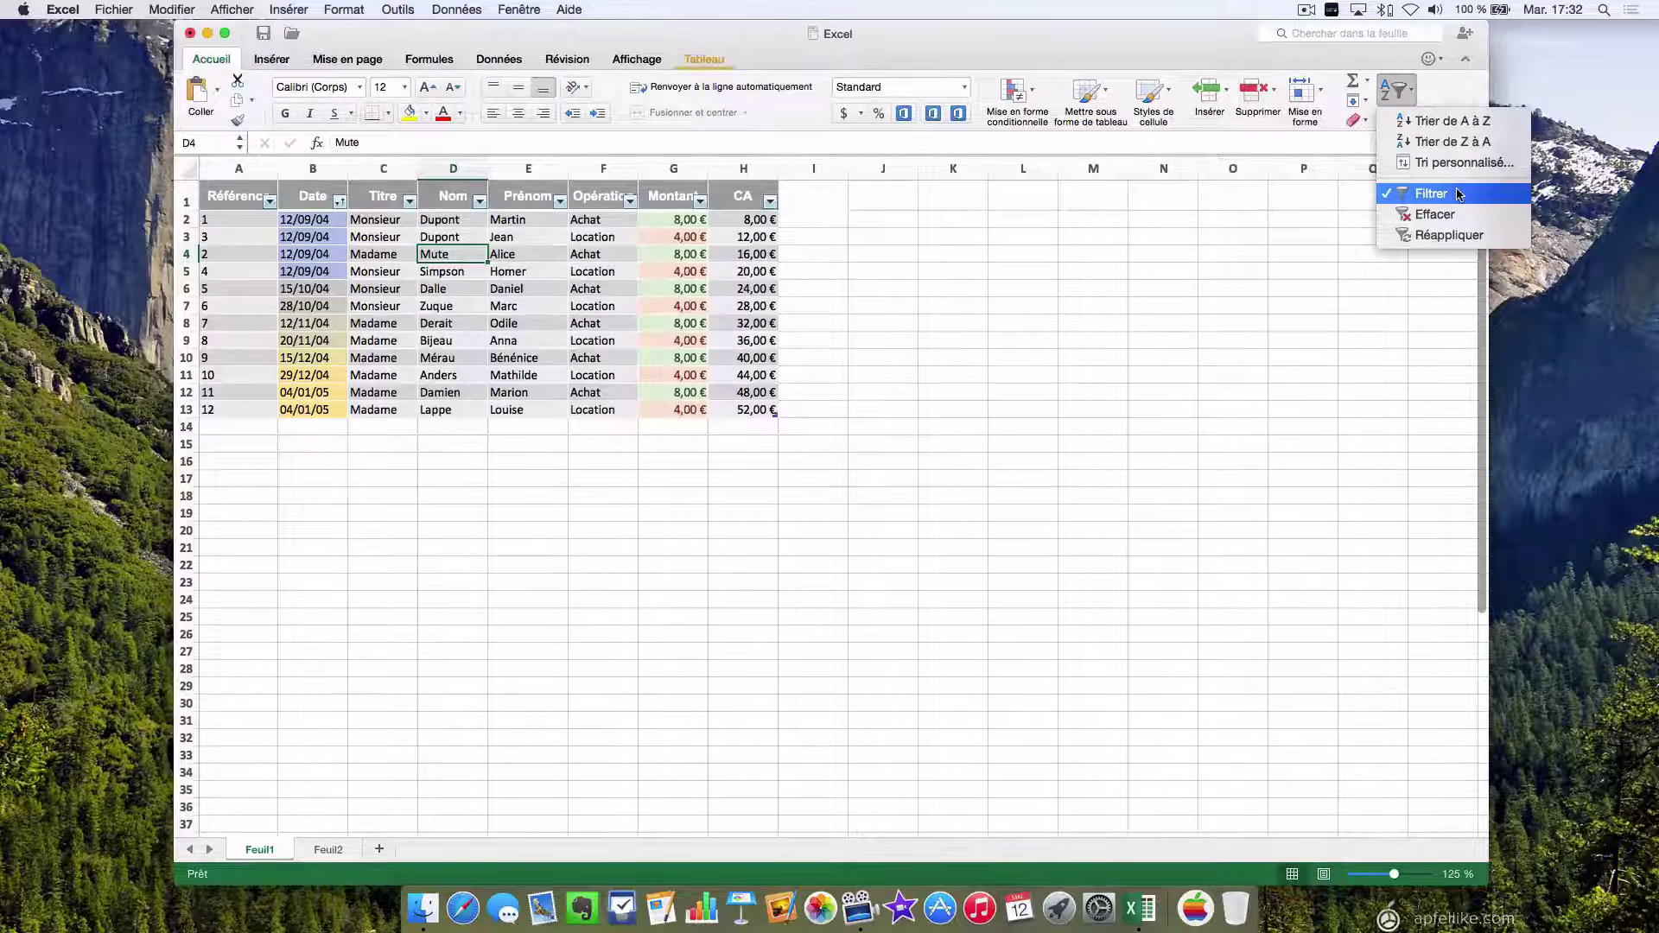
{"action": "left_click", "coordinate": [747, 241]}
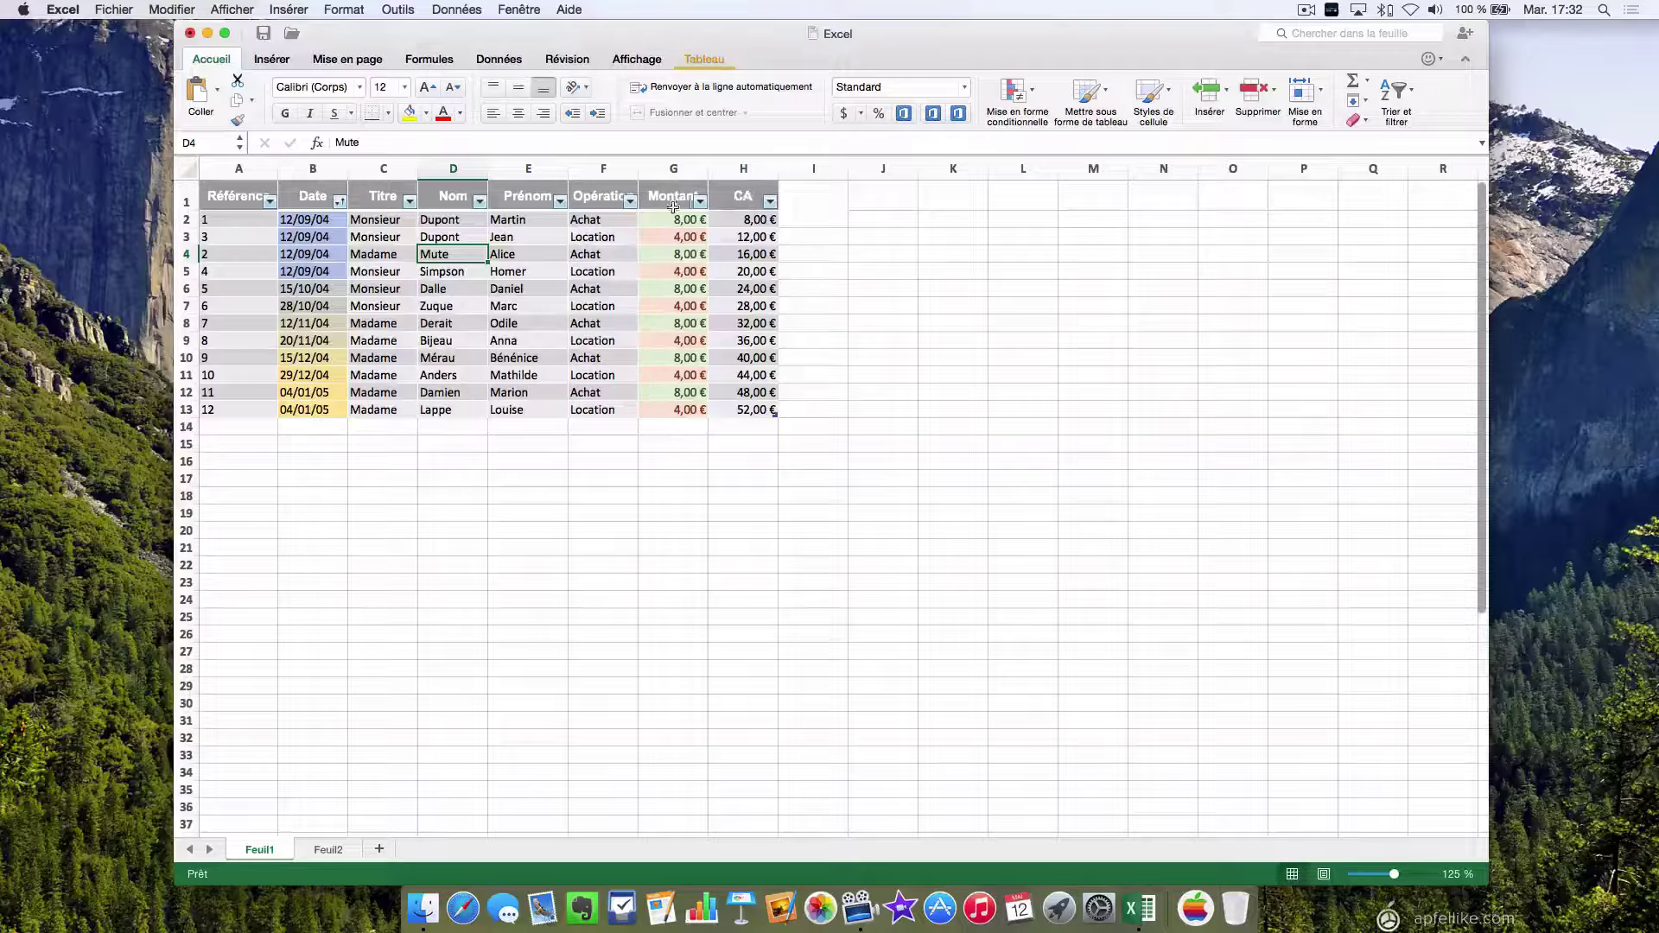
{"action": "left_click", "coordinate": [528, 270]}
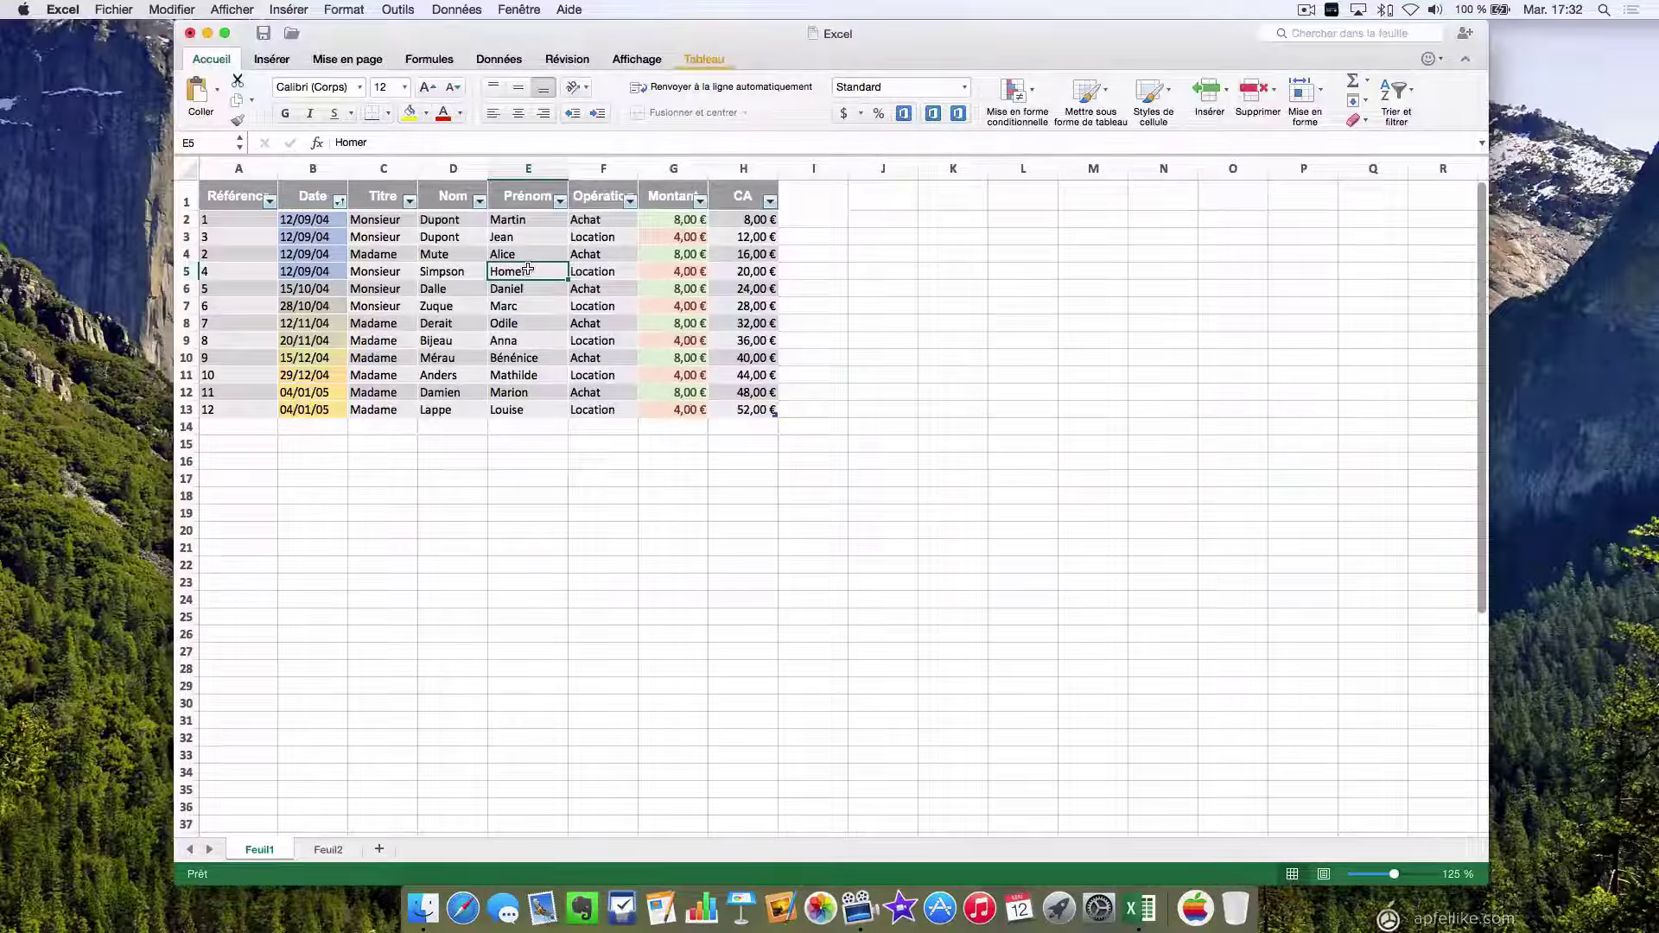
Step: Filter the Opération column to show only the Achat rows, excluding Location
{"action": "left_click_drag", "start_coordinate": [604, 197], "coordinate": [602, 413]}
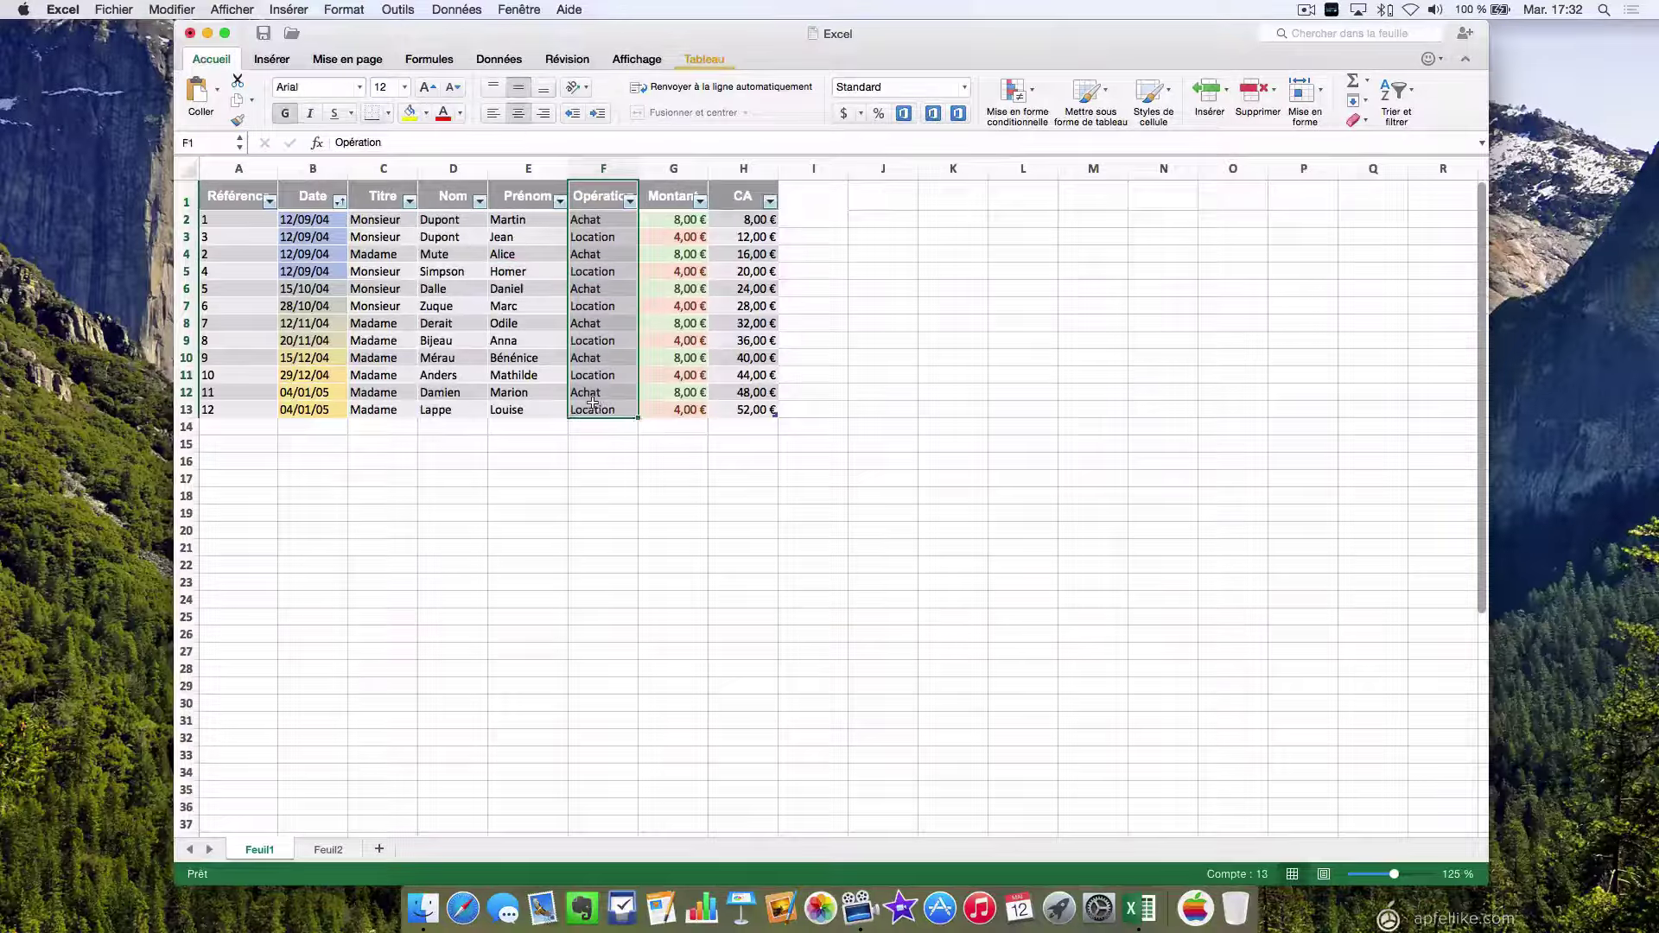
{"action": "left_click", "coordinate": [522, 357]}
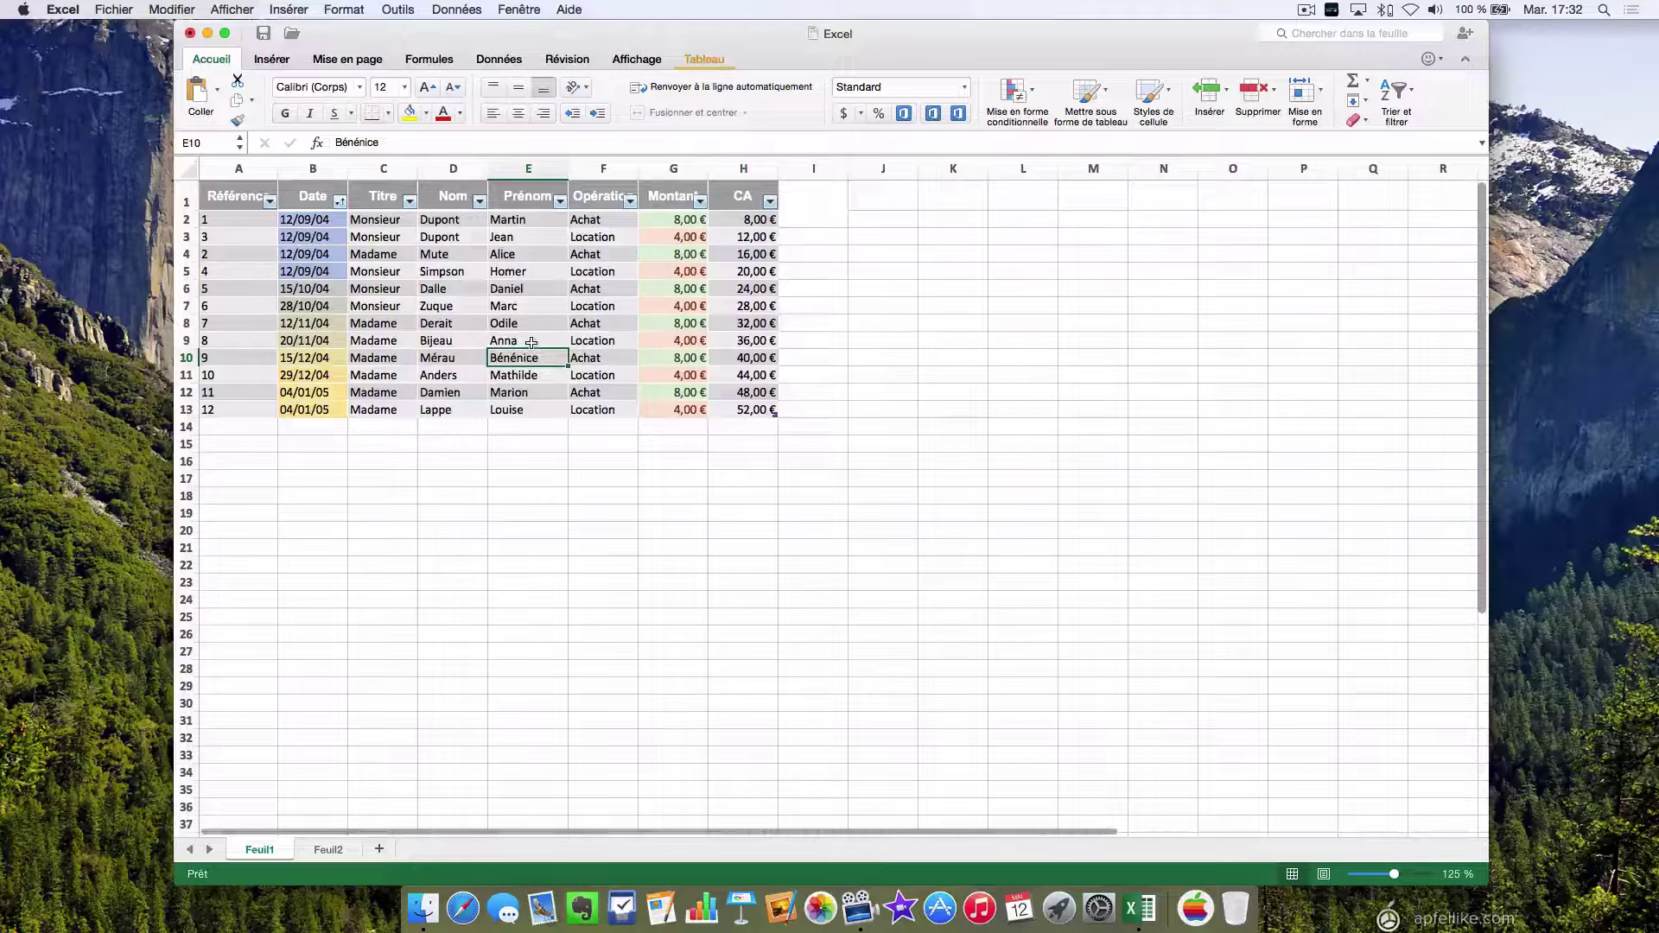
{"action": "left_click", "coordinate": [632, 201]}
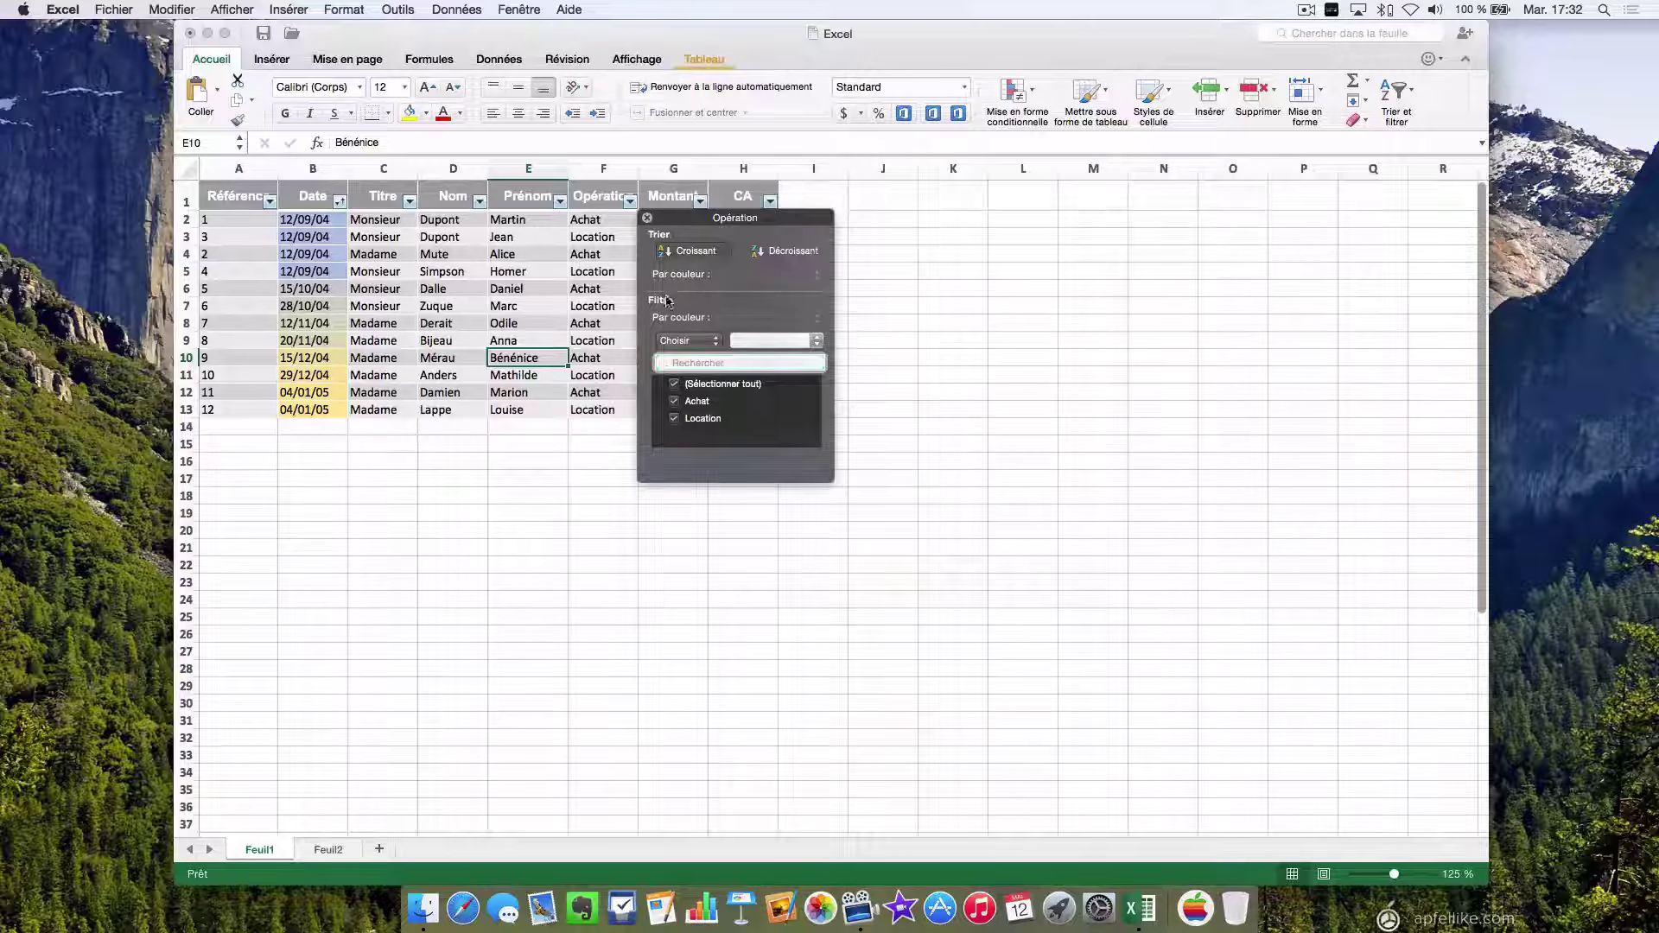
{"action": "left_click", "coordinate": [675, 420]}
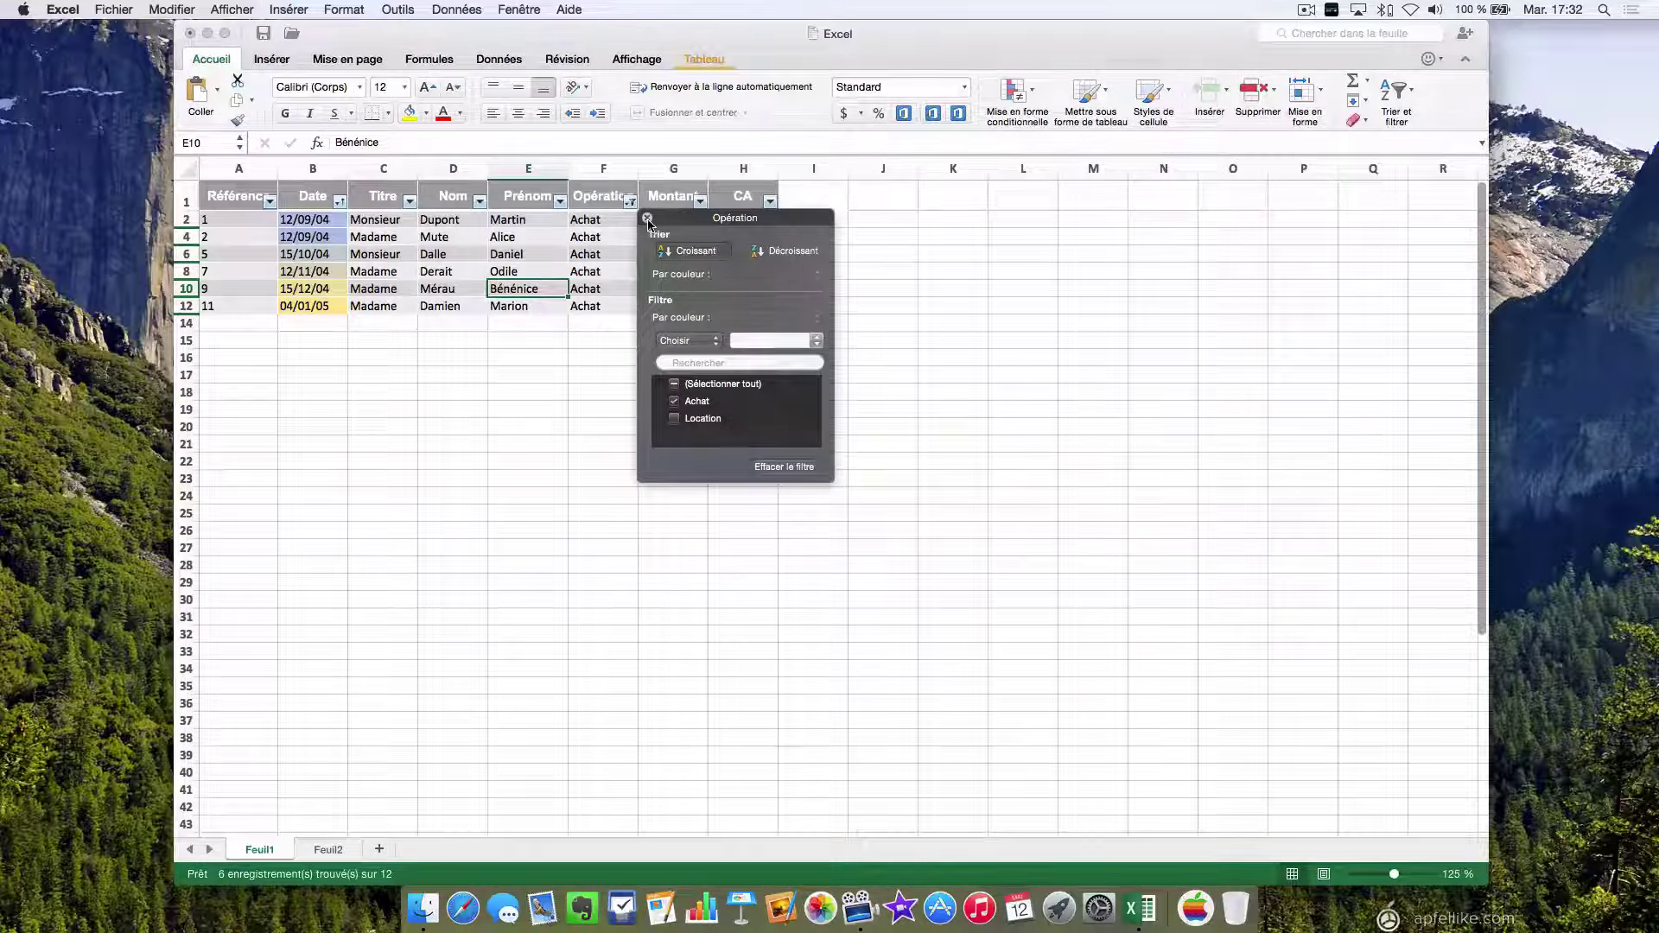
{"action": "left_click", "coordinate": [648, 219]}
{"action": "left_click", "coordinate": [675, 459]}
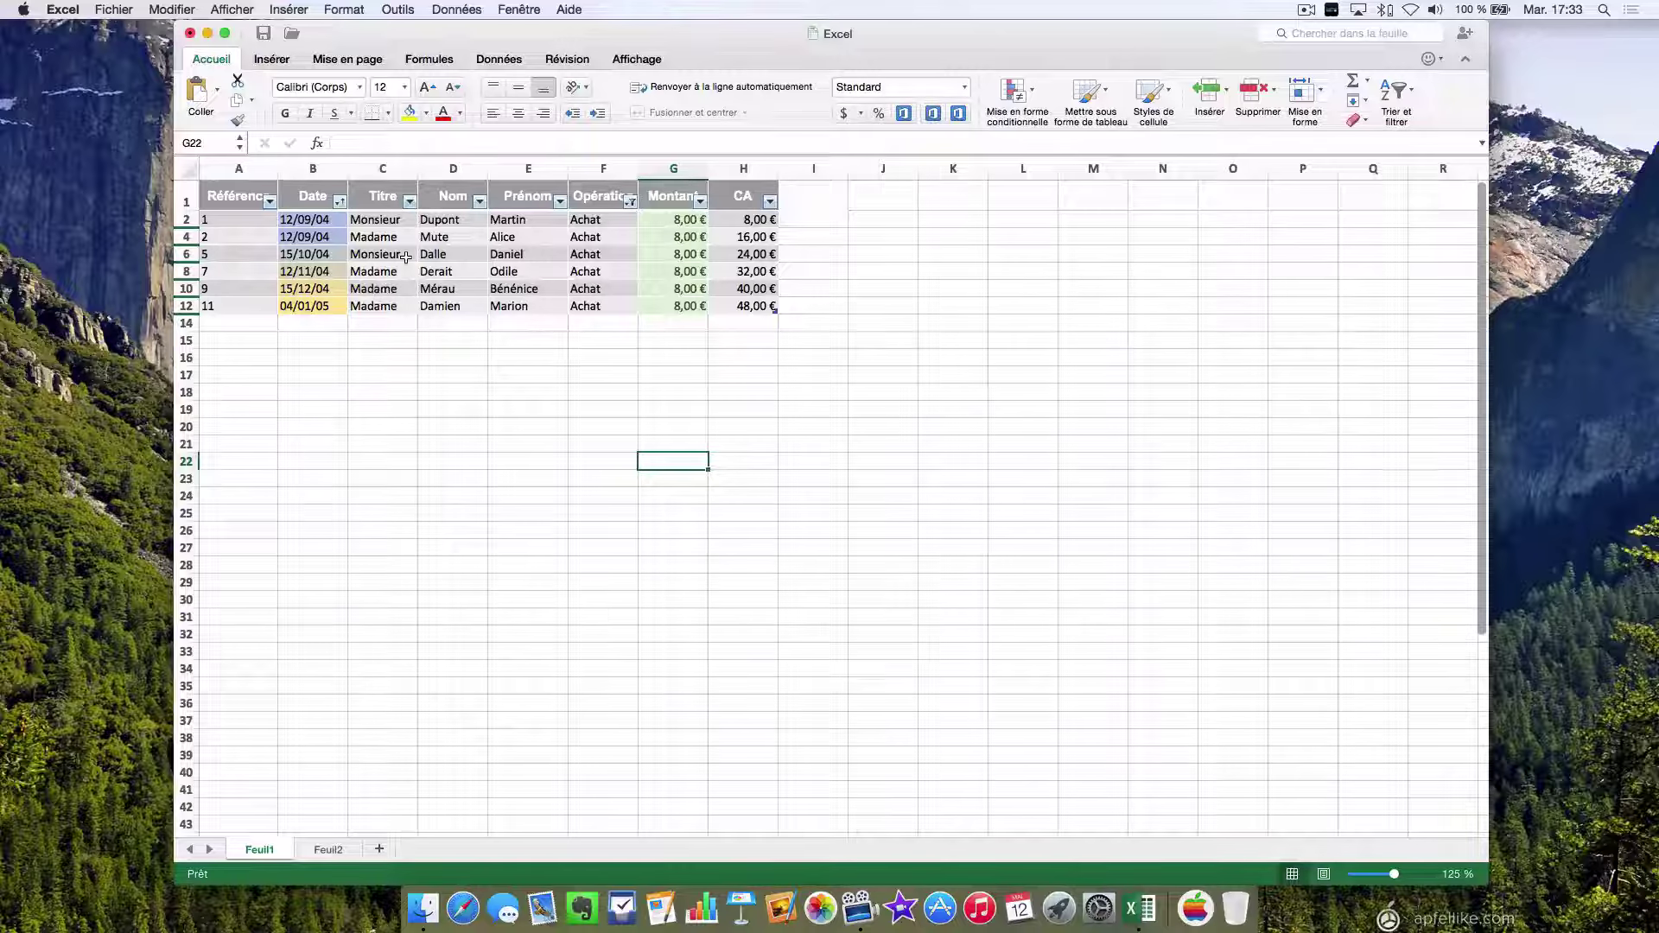
Step: Filter the Titre column to show only the Monsieur rows, excluding Madame
{"action": "left_click", "coordinate": [410, 201]}
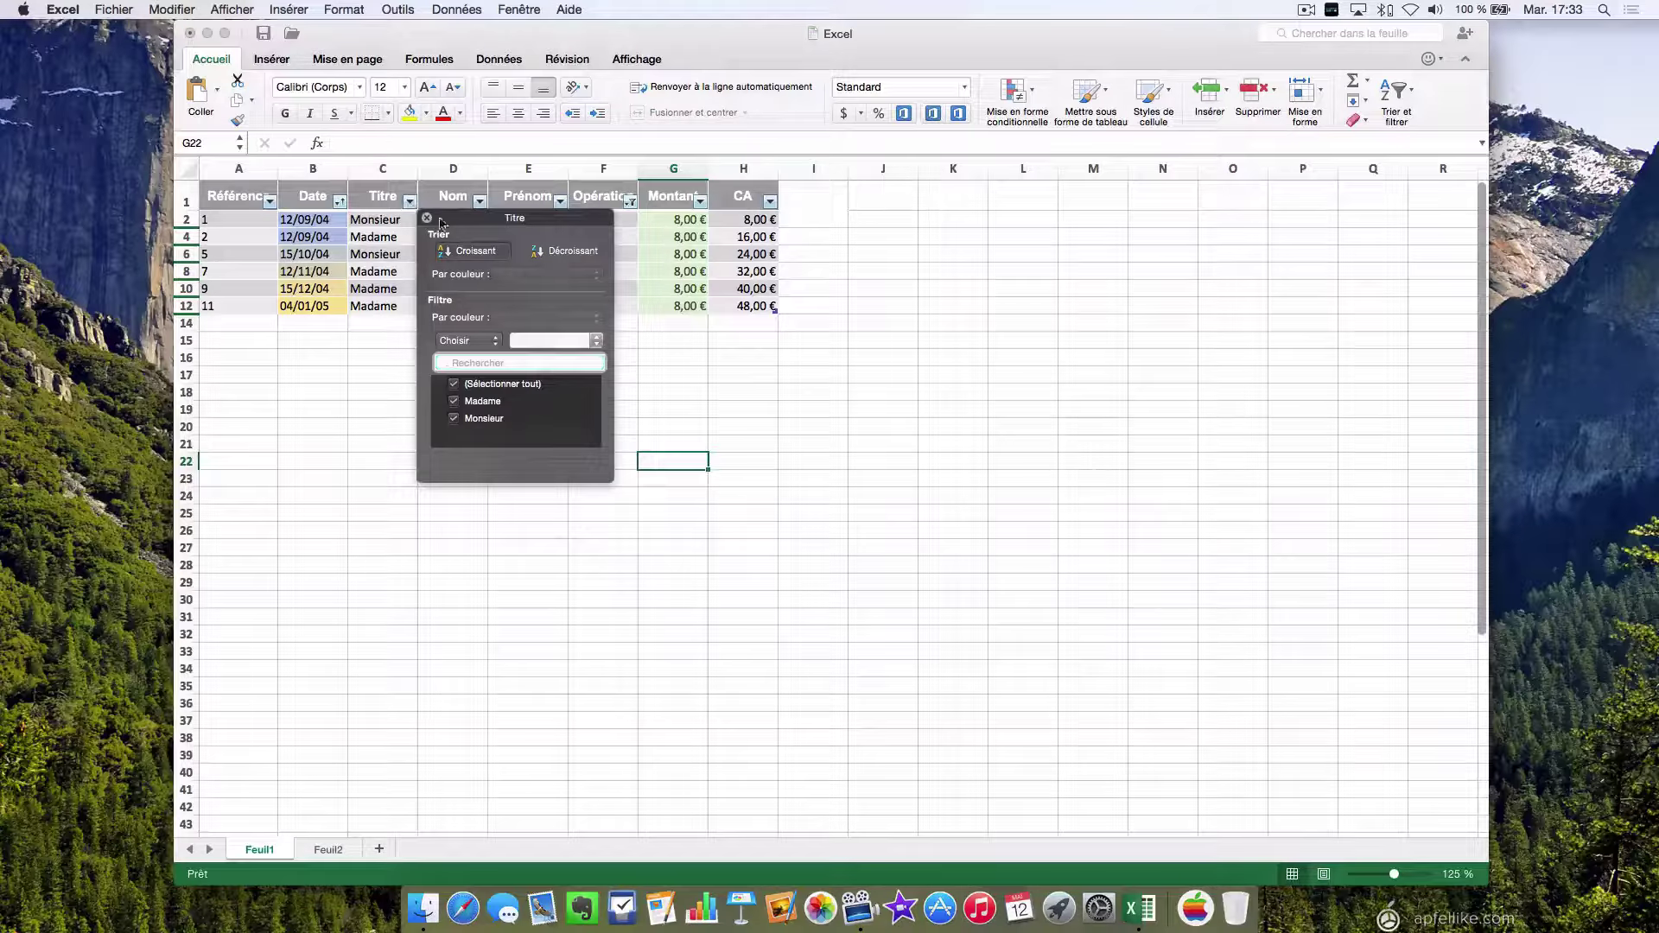
{"action": "left_click", "coordinate": [463, 400]}
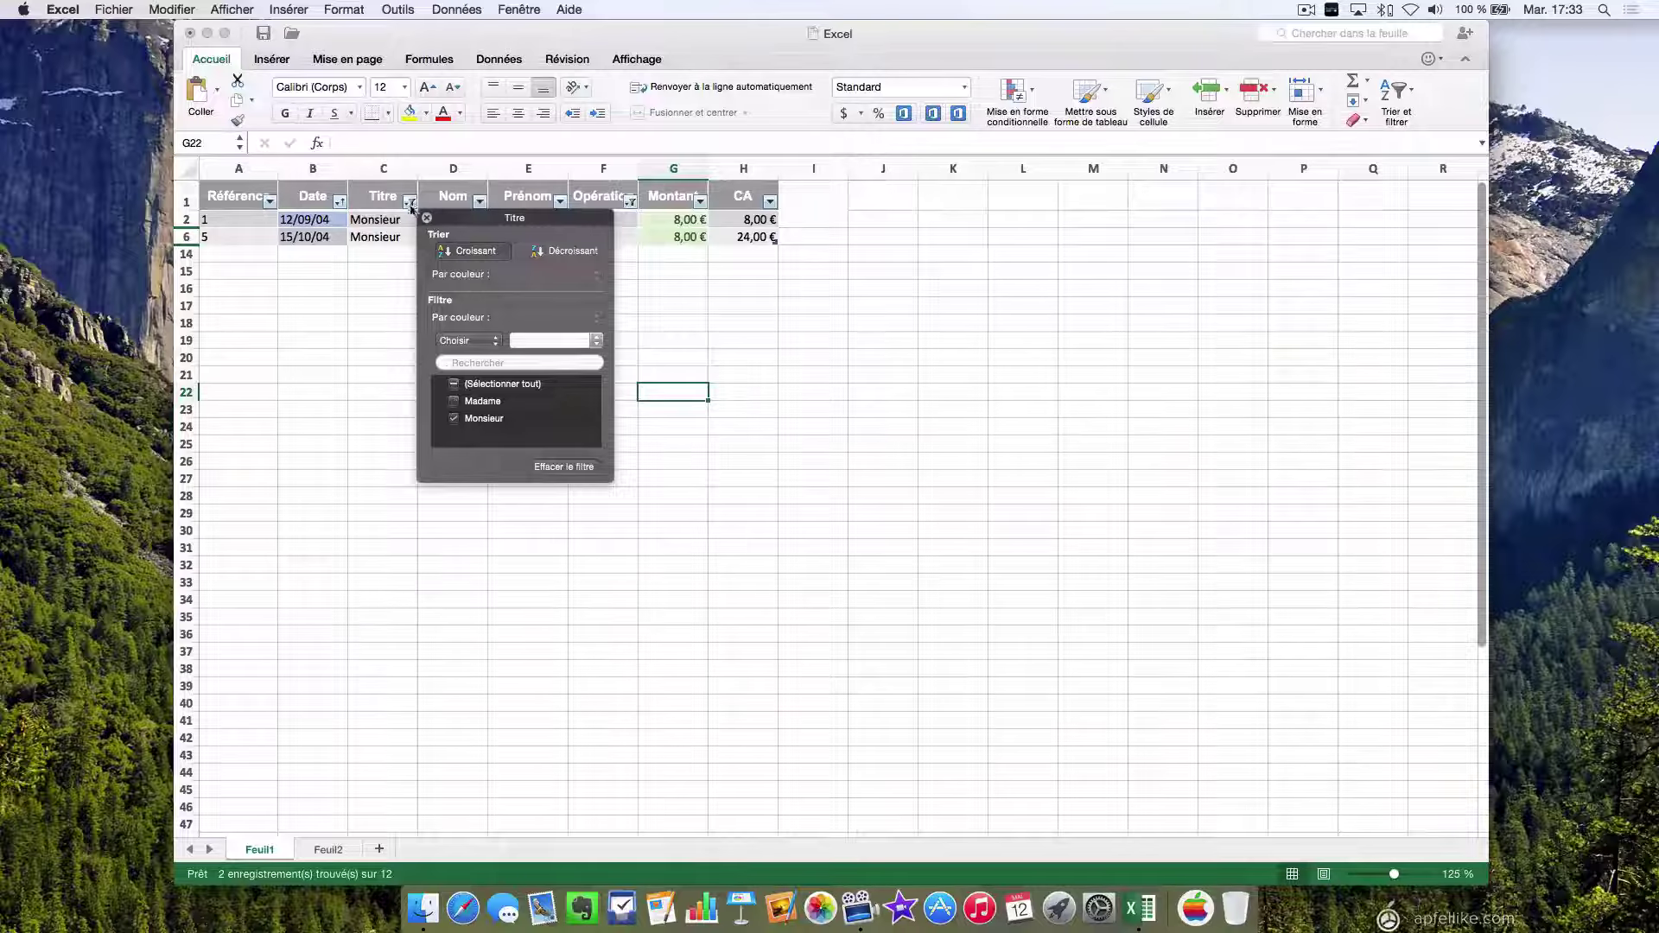
{"action": "left_click", "coordinate": [427, 218]}
{"action": "left_click", "coordinate": [505, 299]}
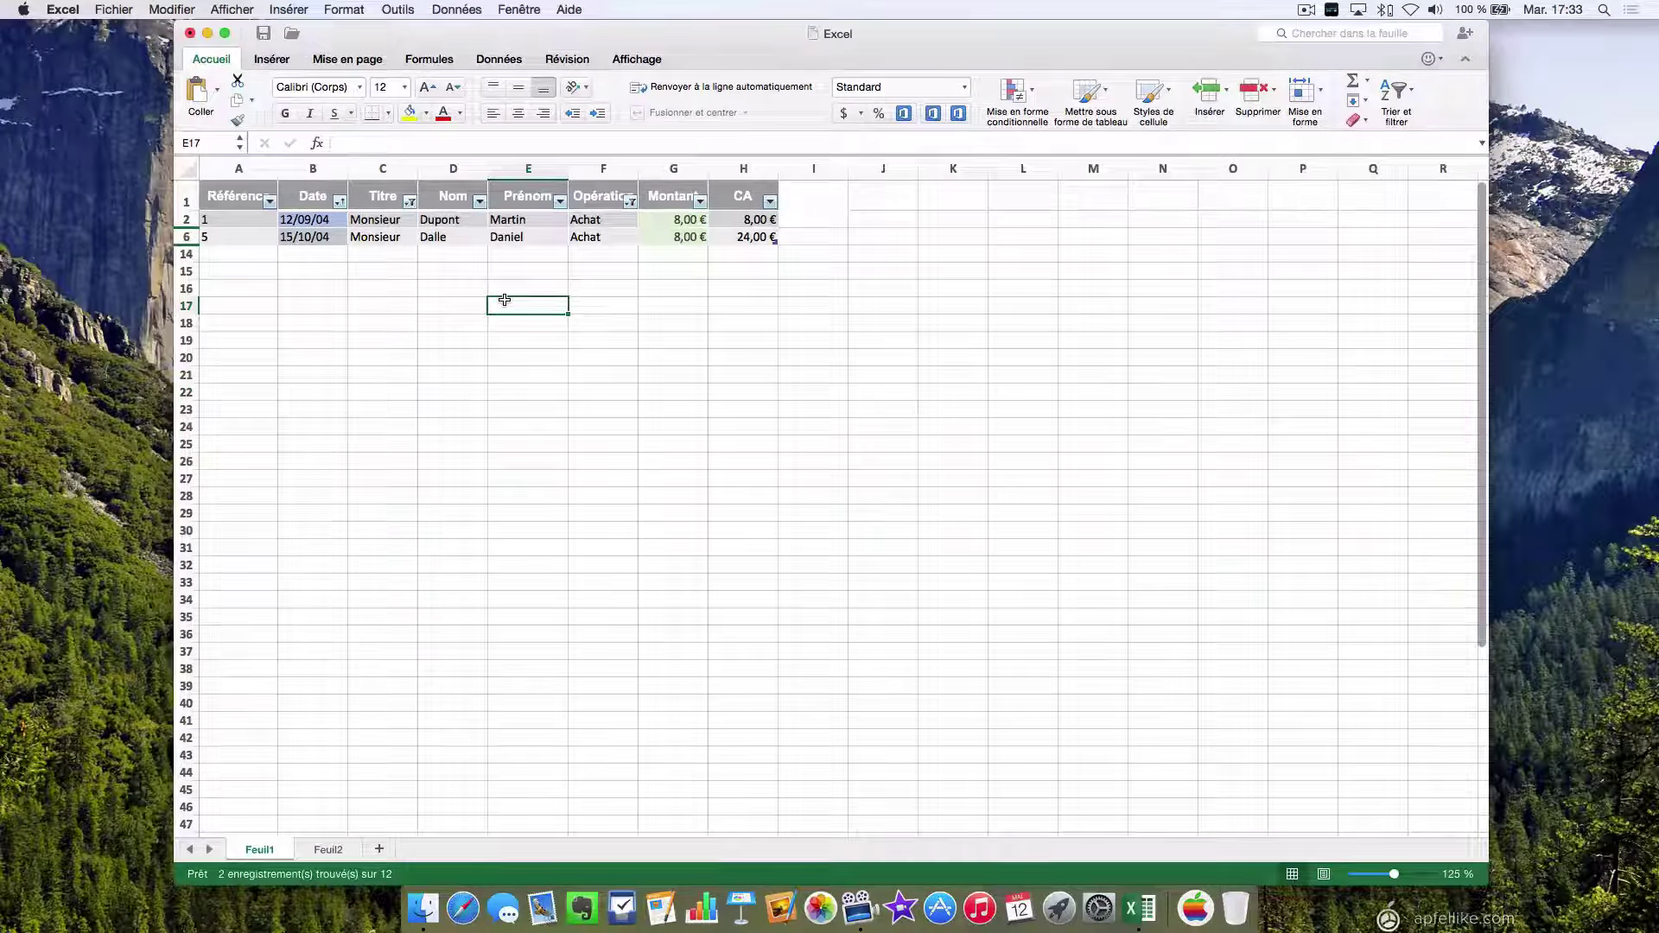
{"action": "left_click", "coordinate": [601, 191]}
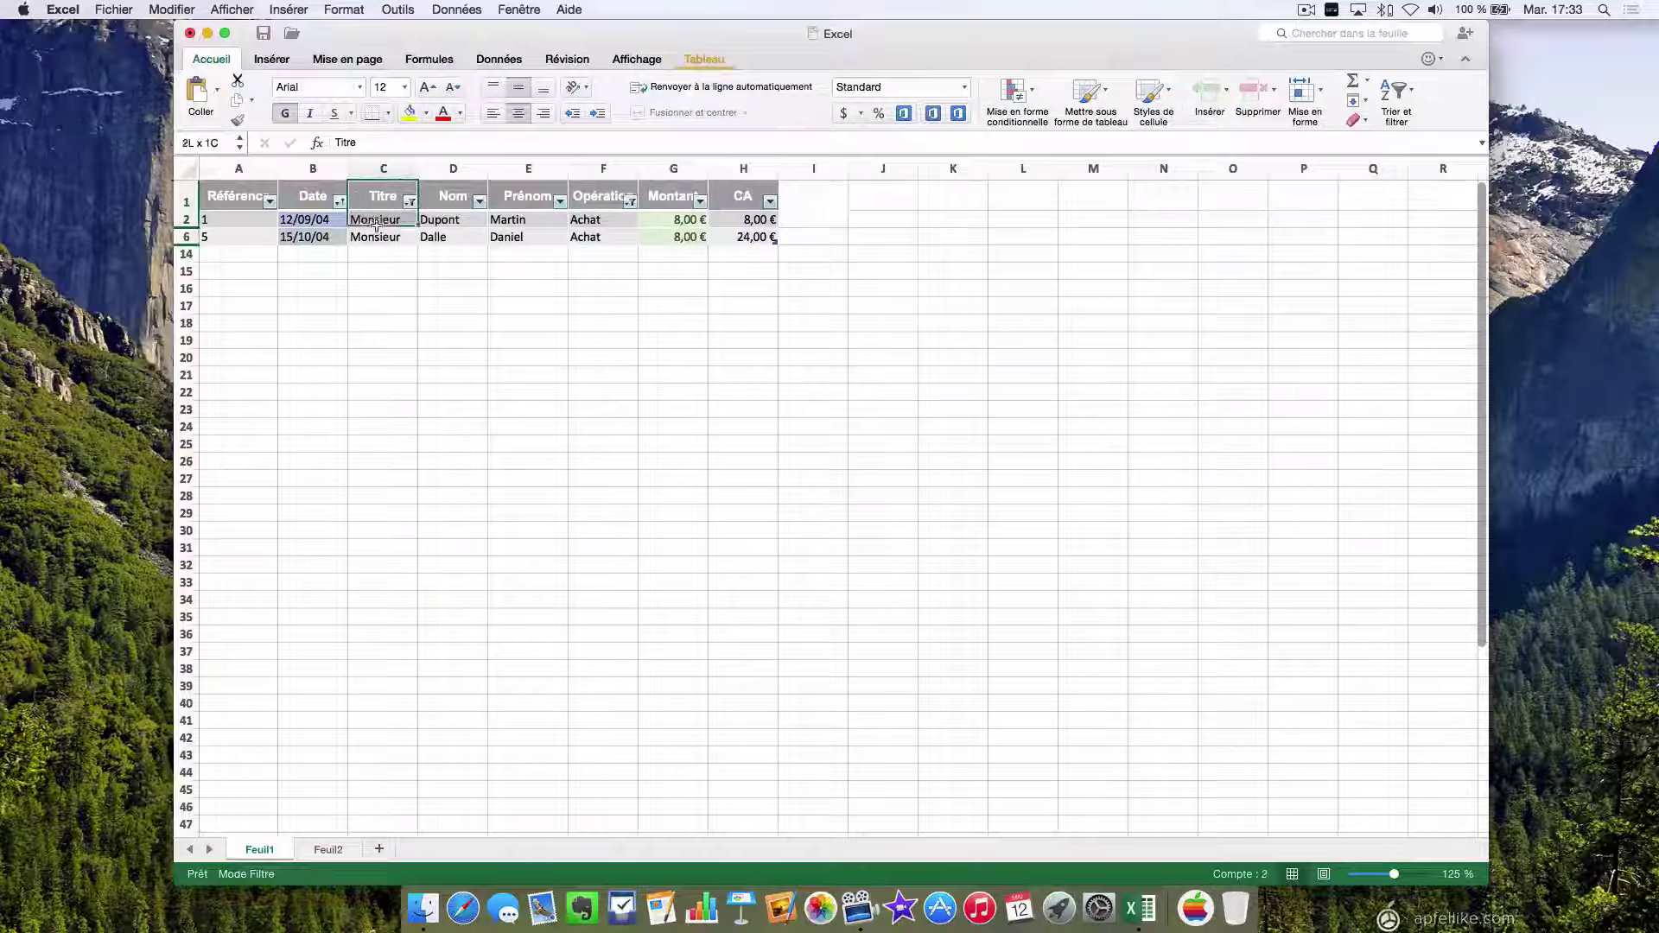
{"action": "left_click", "coordinate": [461, 312]}
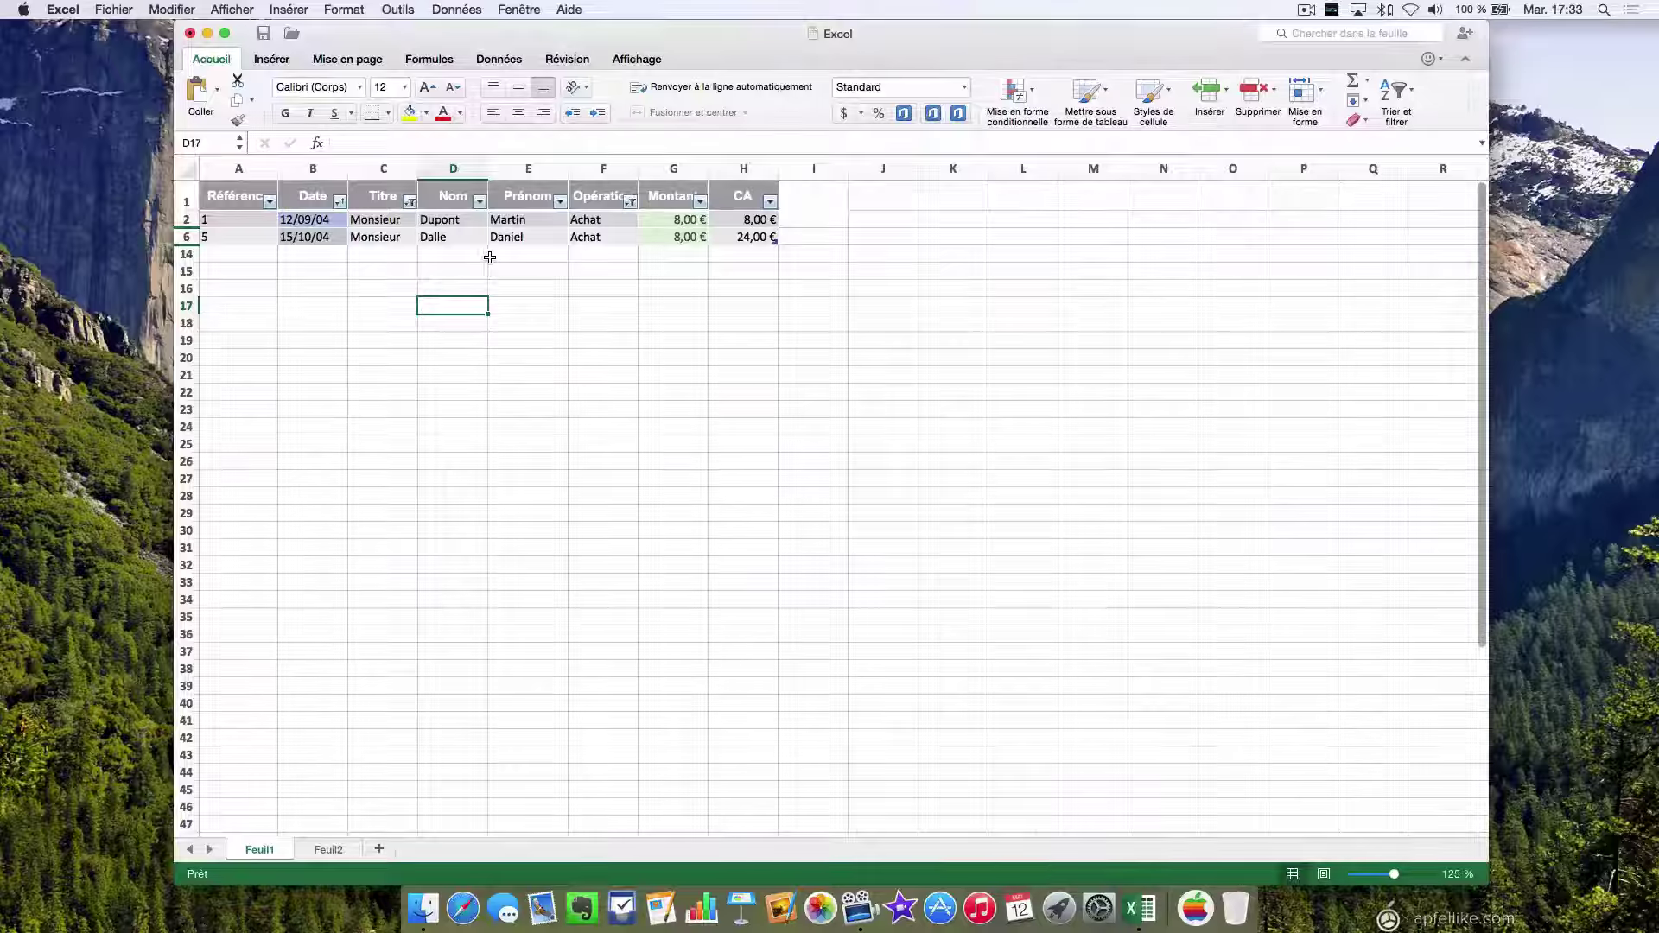
Step: Clear the filters on the Titre and Opération columns by reselecting all values in each
{"action": "left_click", "coordinate": [410, 201]}
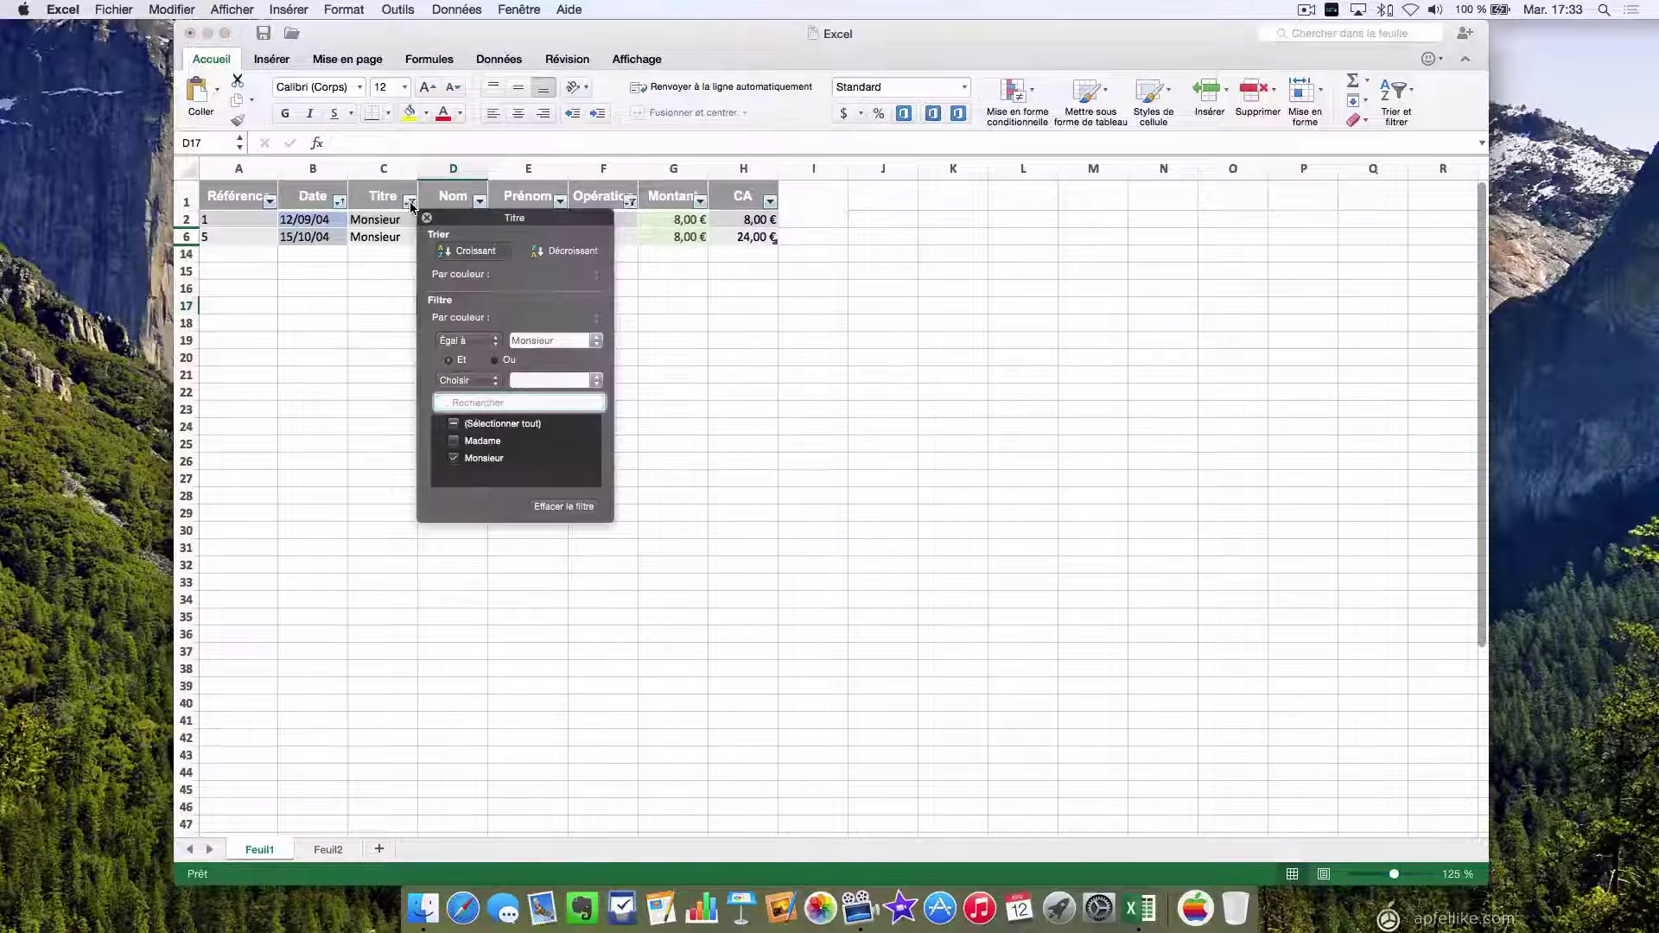
{"action": "left_click", "coordinate": [454, 423]}
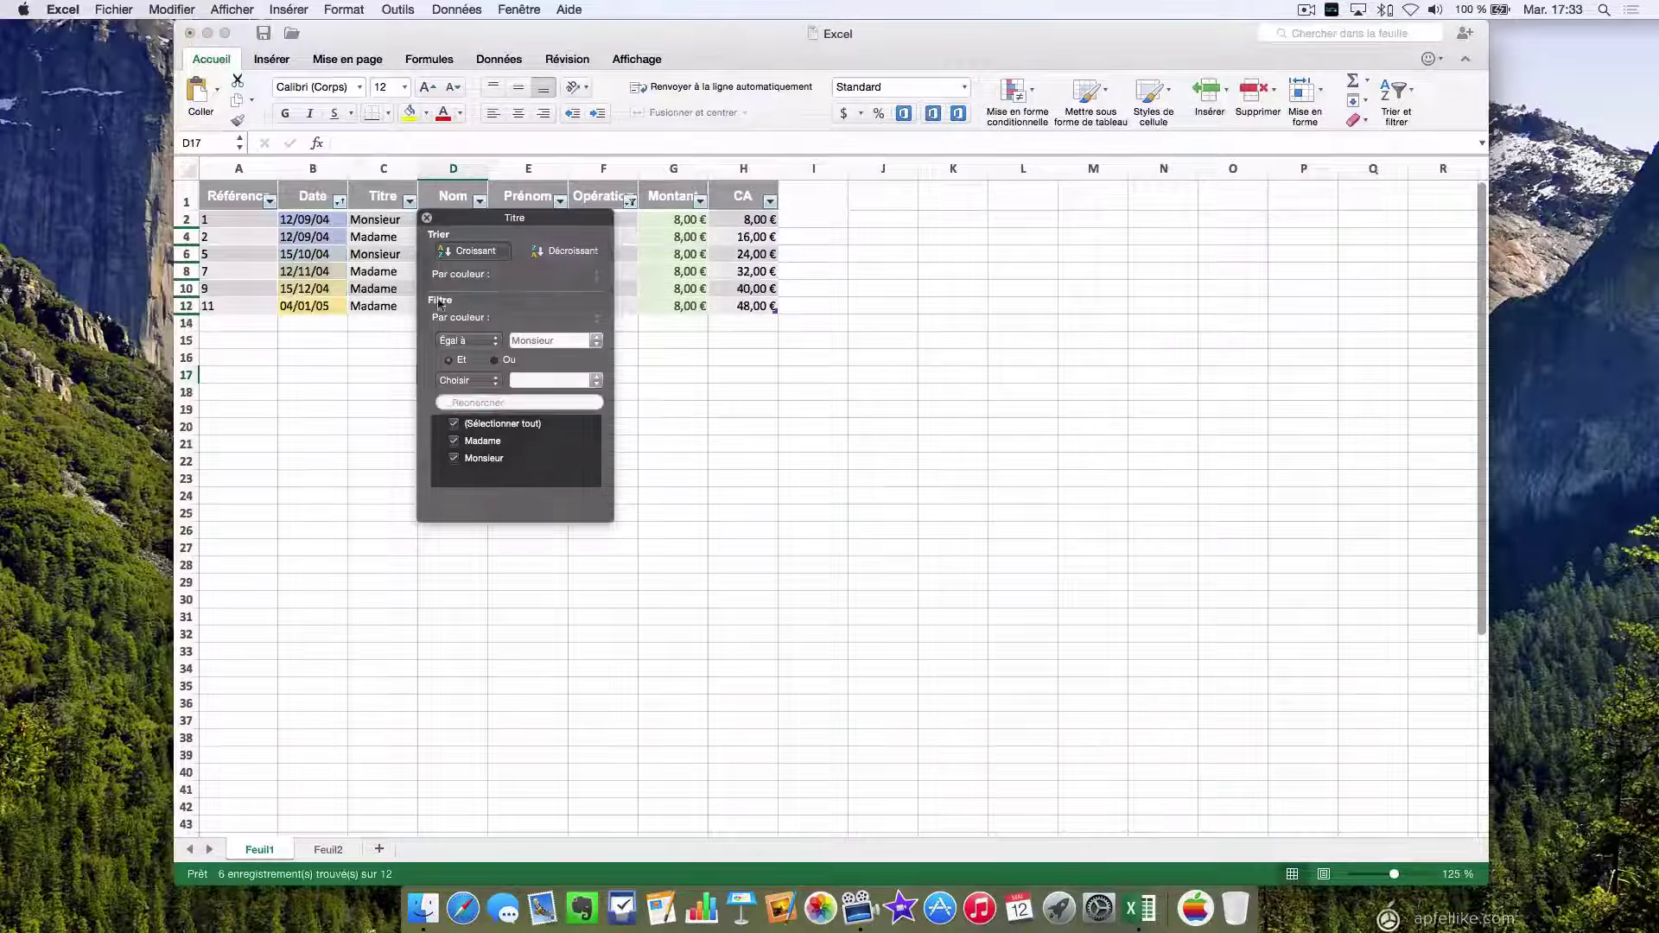
{"action": "left_click", "coordinate": [427, 218]}
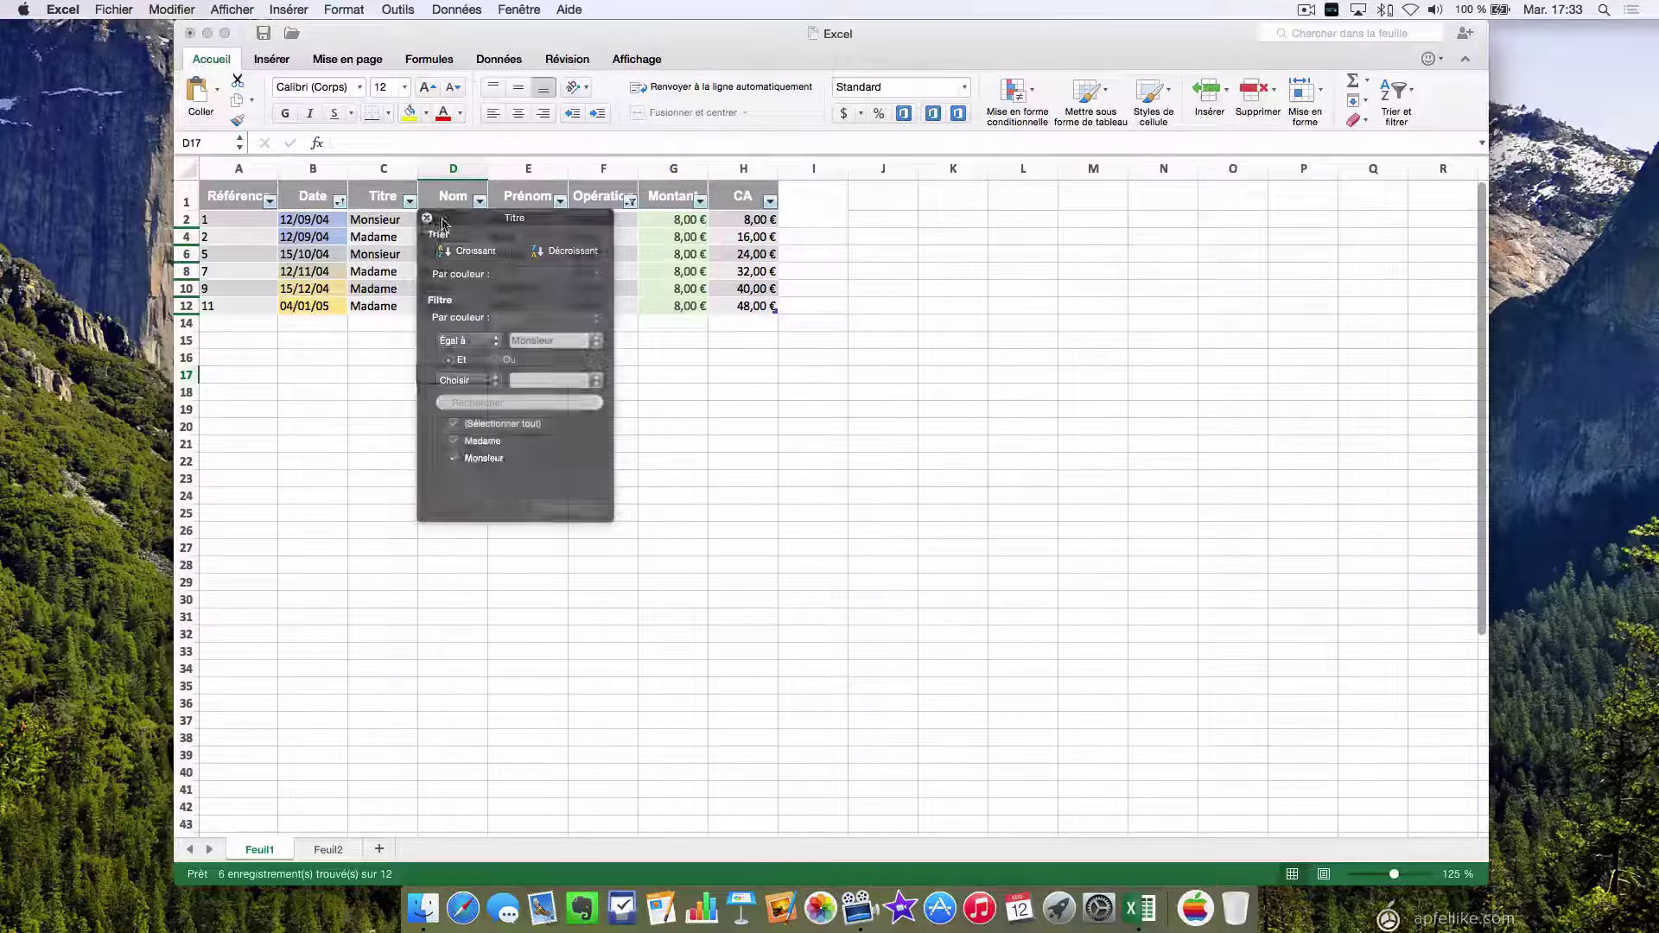
{"action": "left_click", "coordinate": [630, 202]}
{"action": "left_click", "coordinate": [675, 424]}
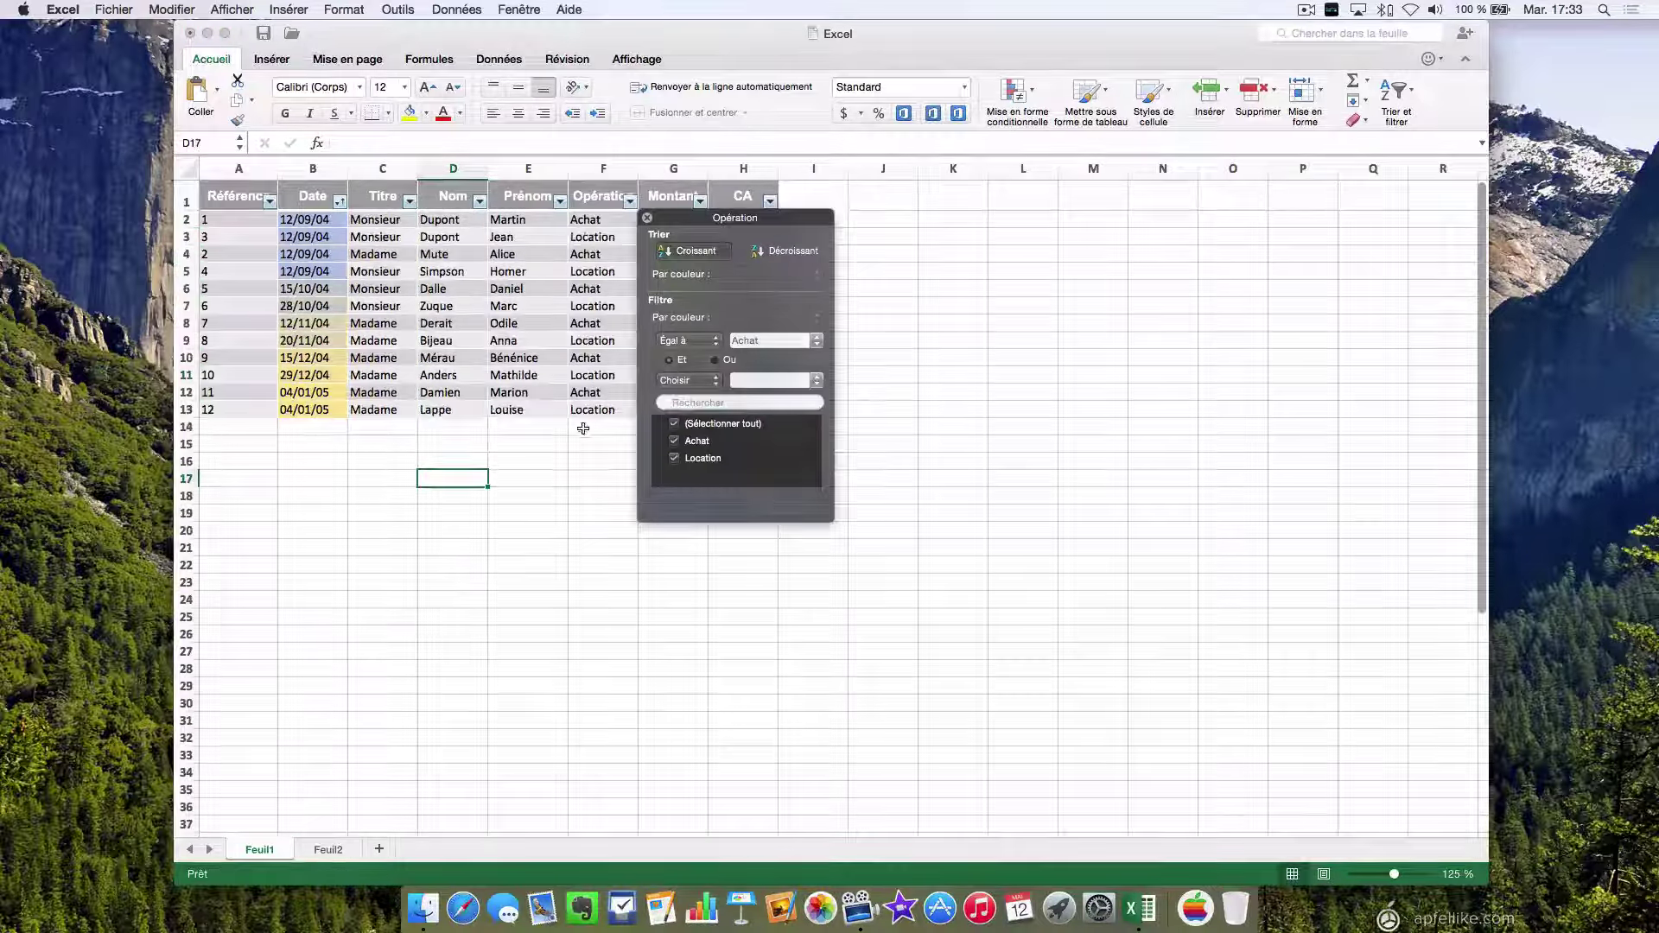
{"action": "left_click", "coordinate": [648, 220]}
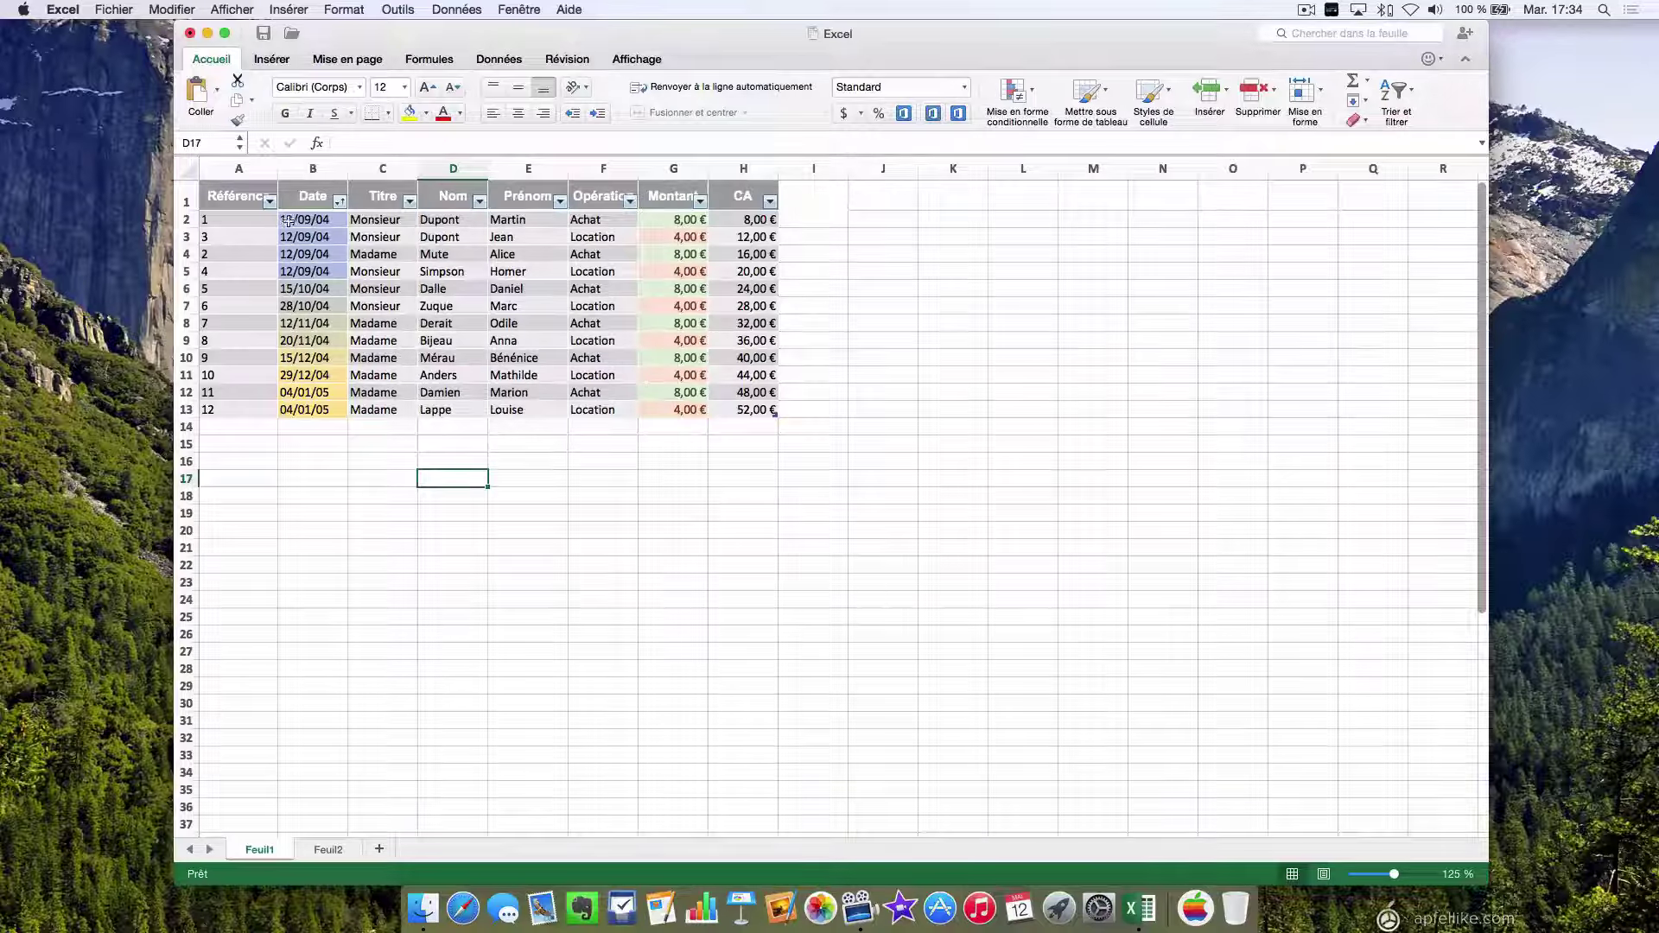
Step: Sort the table by the Nom column in ascending order (Croissant)
{"action": "left_click_drag", "start_coordinate": [310, 220], "coordinate": [311, 410]}
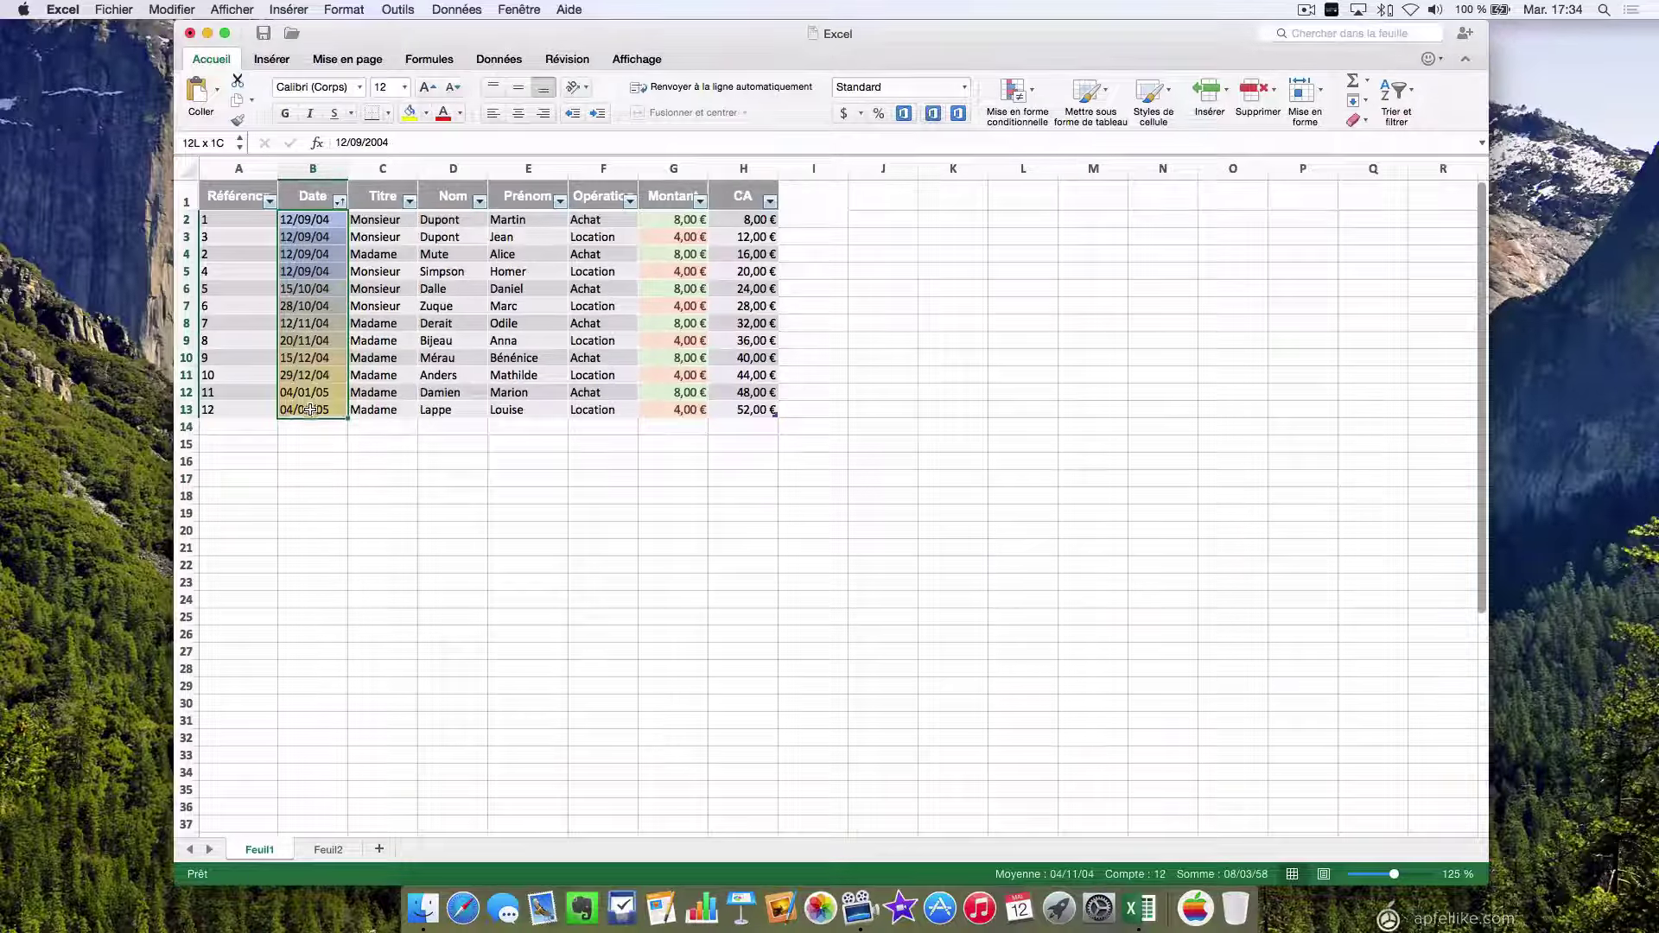
{"action": "left_click_drag", "start_coordinate": [237, 219], "coordinate": [236, 410]}
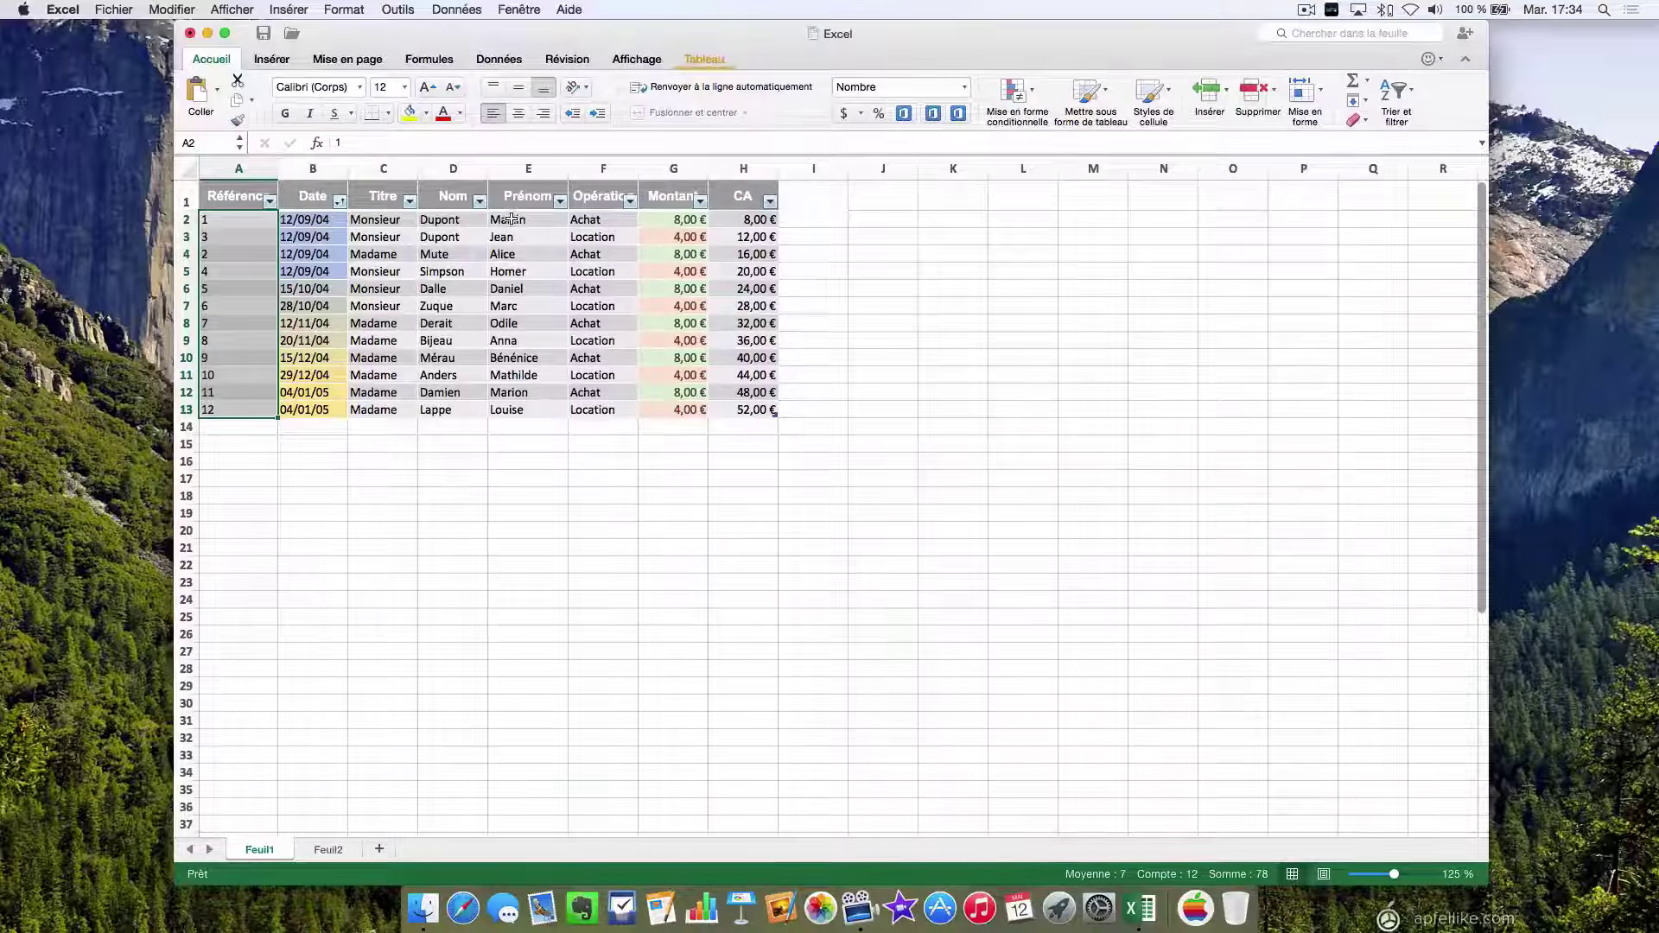
{"action": "left_click_drag", "start_coordinate": [511, 220], "coordinate": [524, 408]}
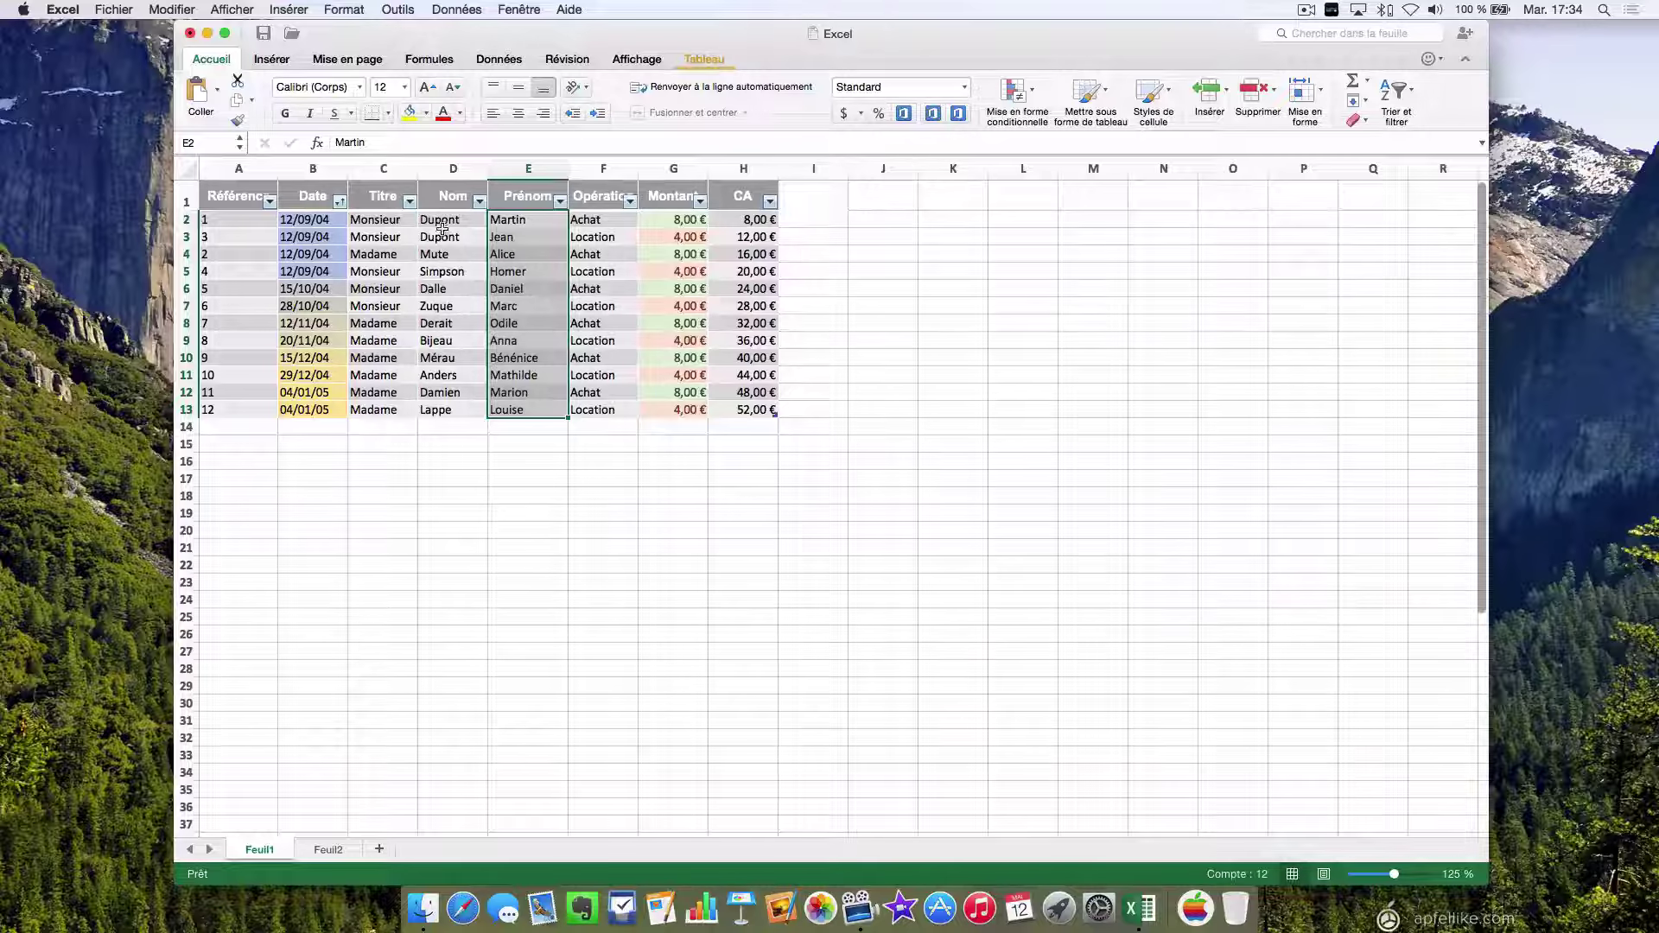
{"action": "left_click", "coordinate": [435, 429]}
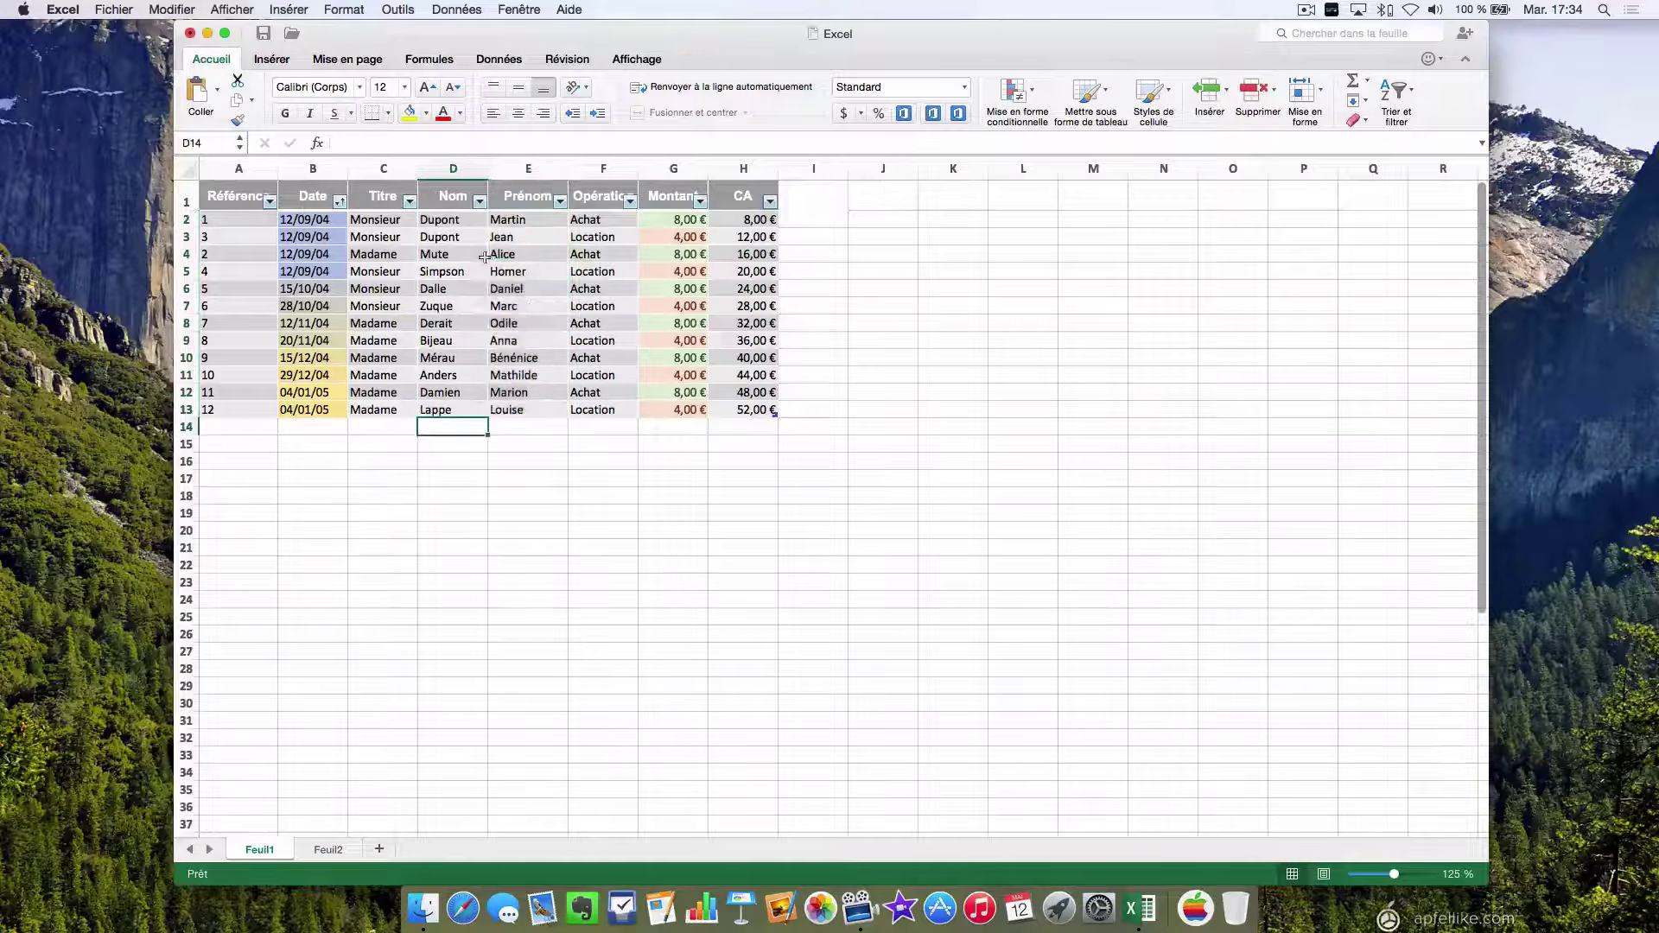
{"action": "left_click", "coordinate": [480, 202]}
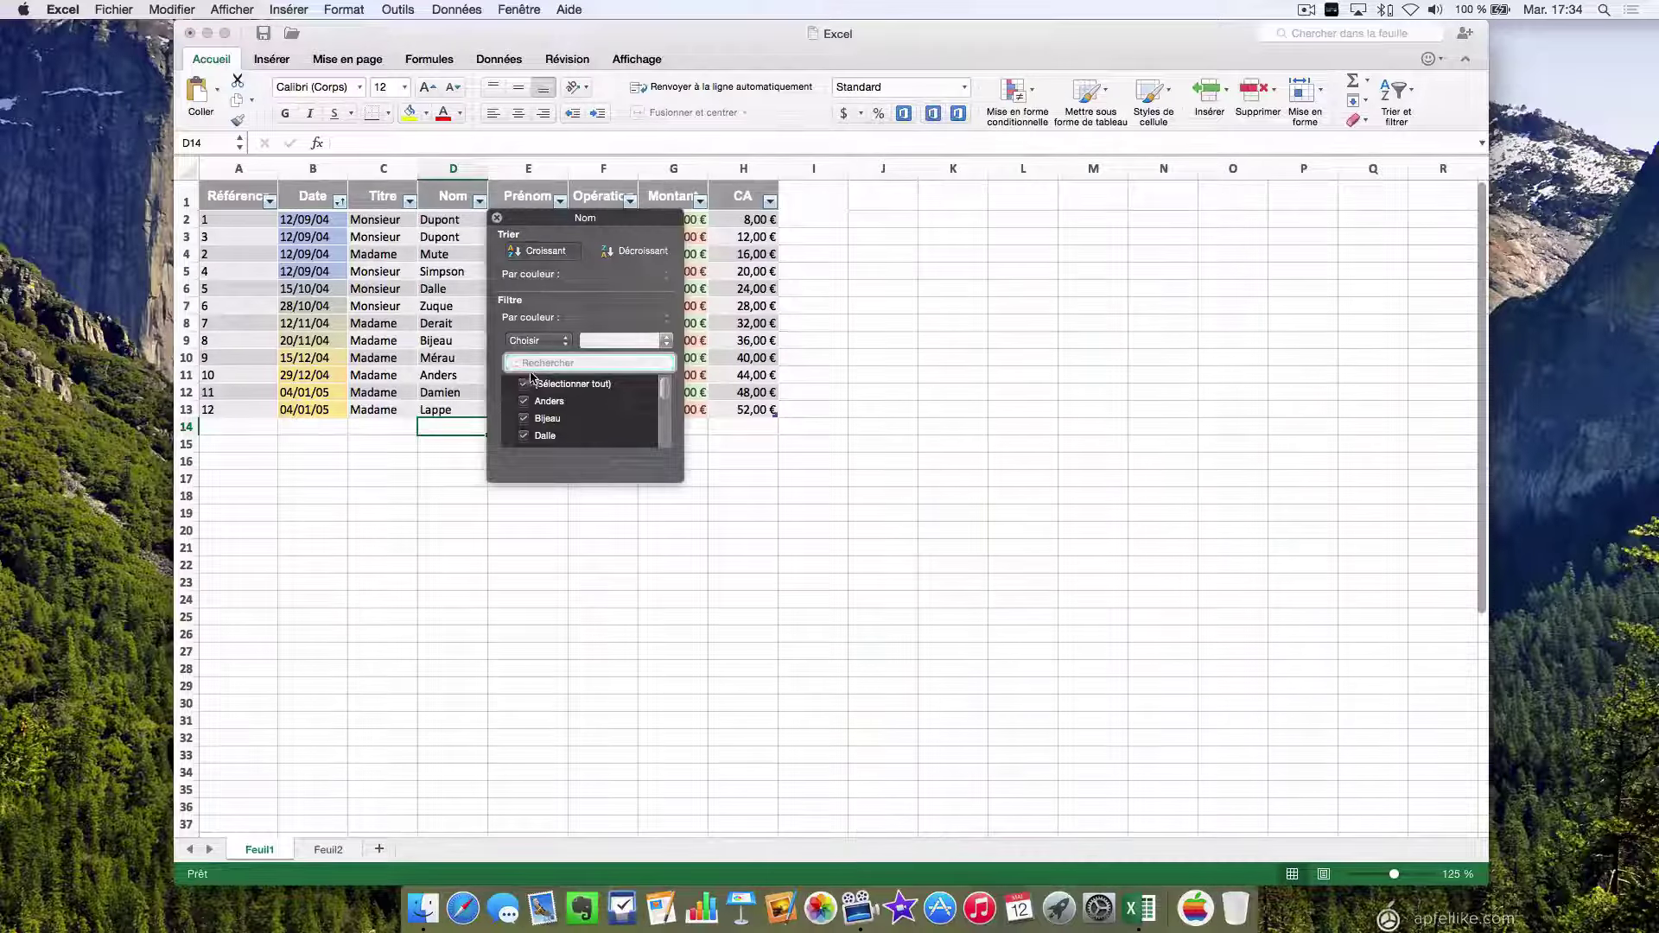
{"action": "left_click", "coordinate": [538, 252]}
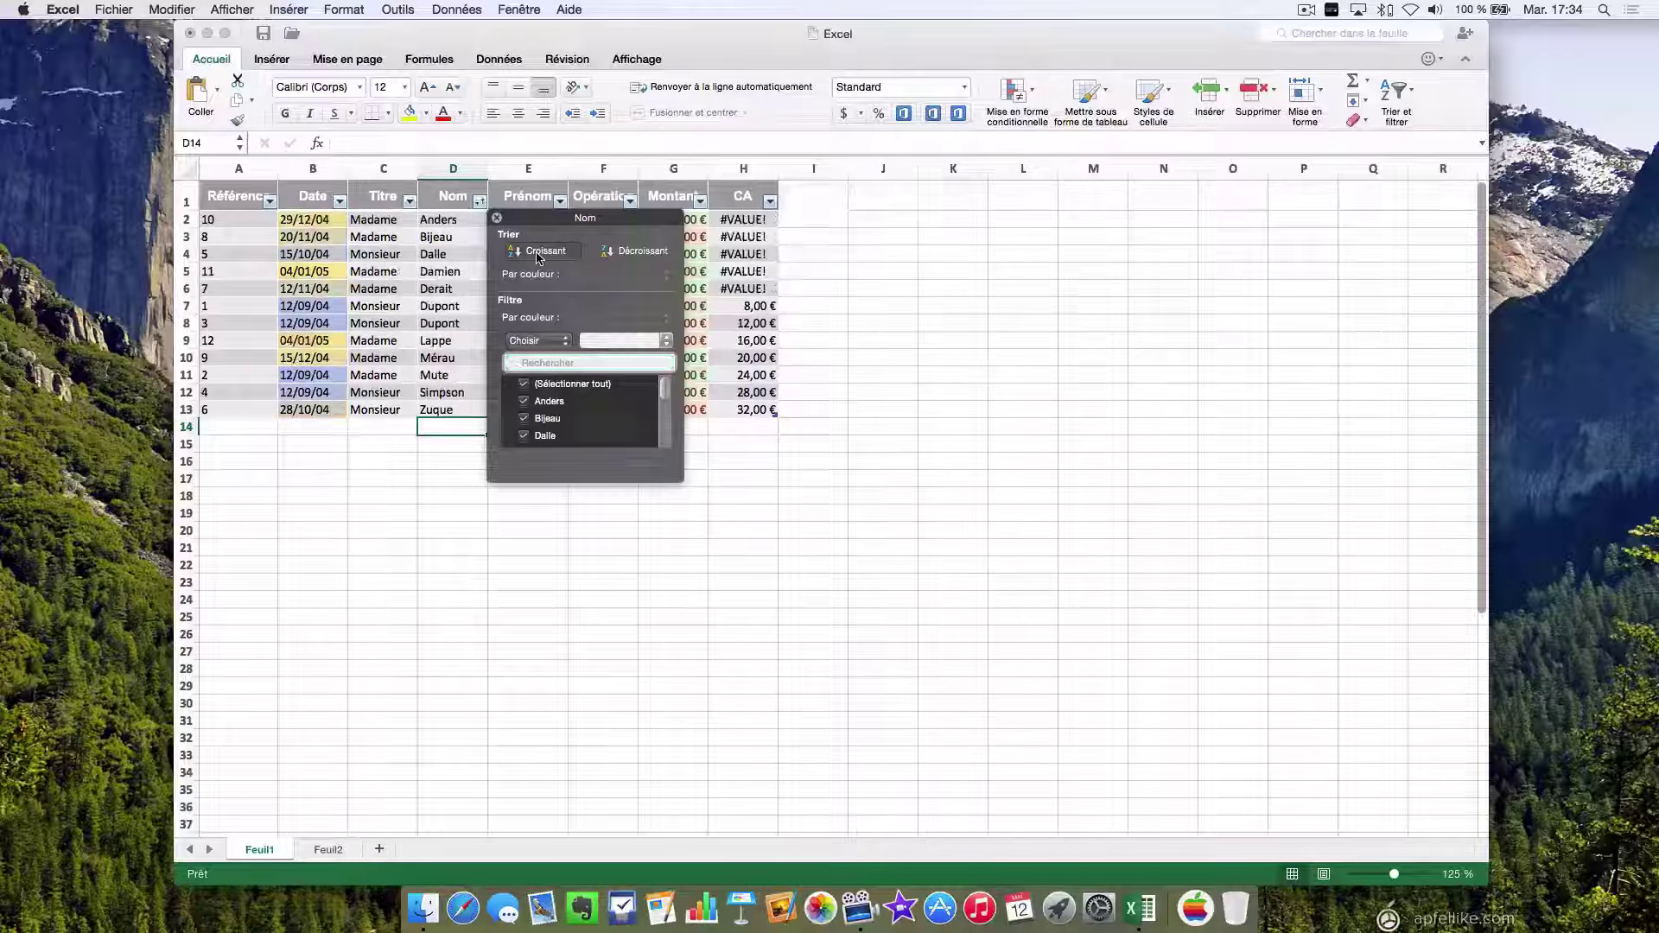
{"action": "left_click", "coordinate": [497, 221]}
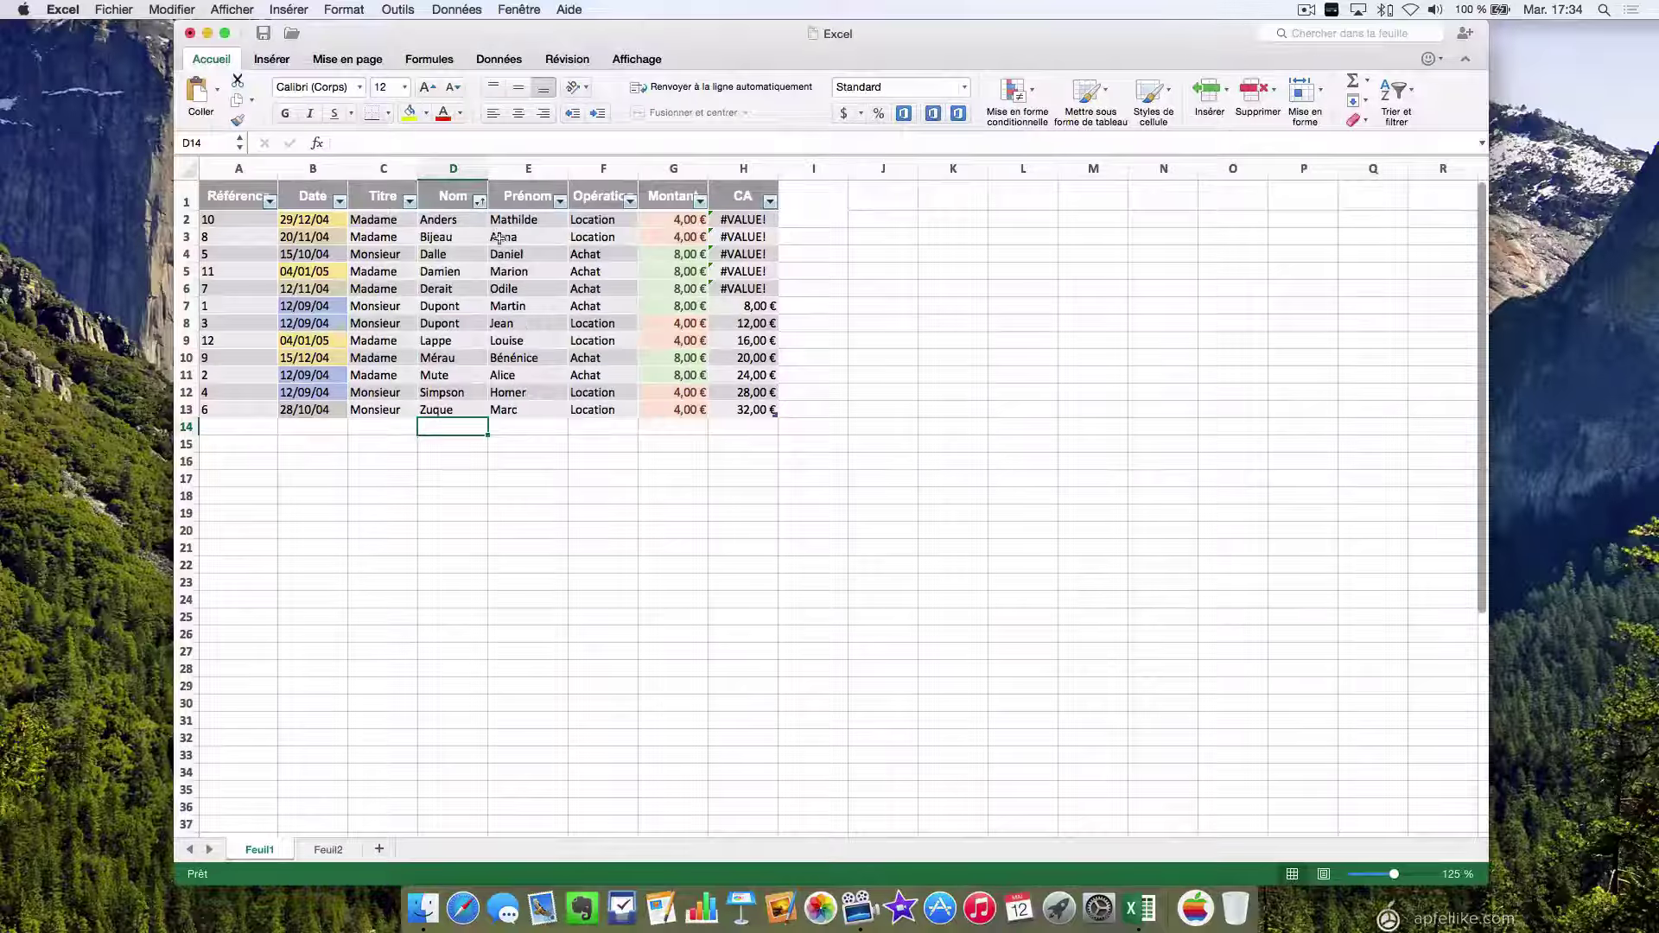
Step: Examine the order of the sorted Nom column and the formula results in the CA column
{"action": "left_click", "coordinate": [505, 478]}
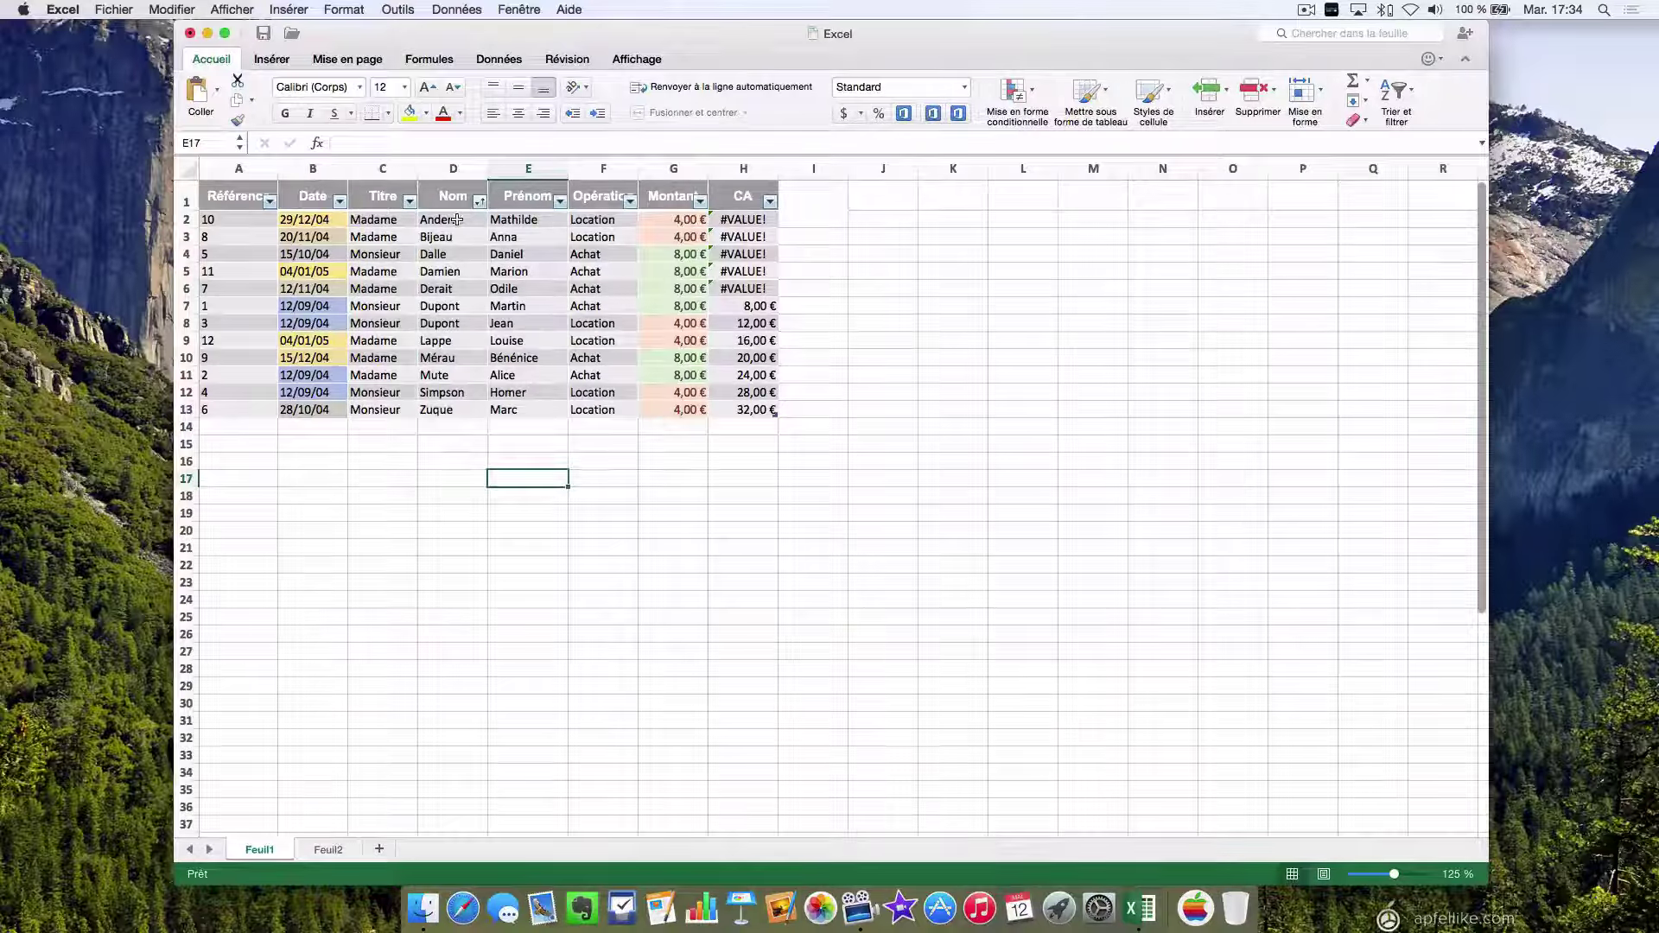
{"action": "left_click_drag", "start_coordinate": [445, 220], "coordinate": [453, 410]}
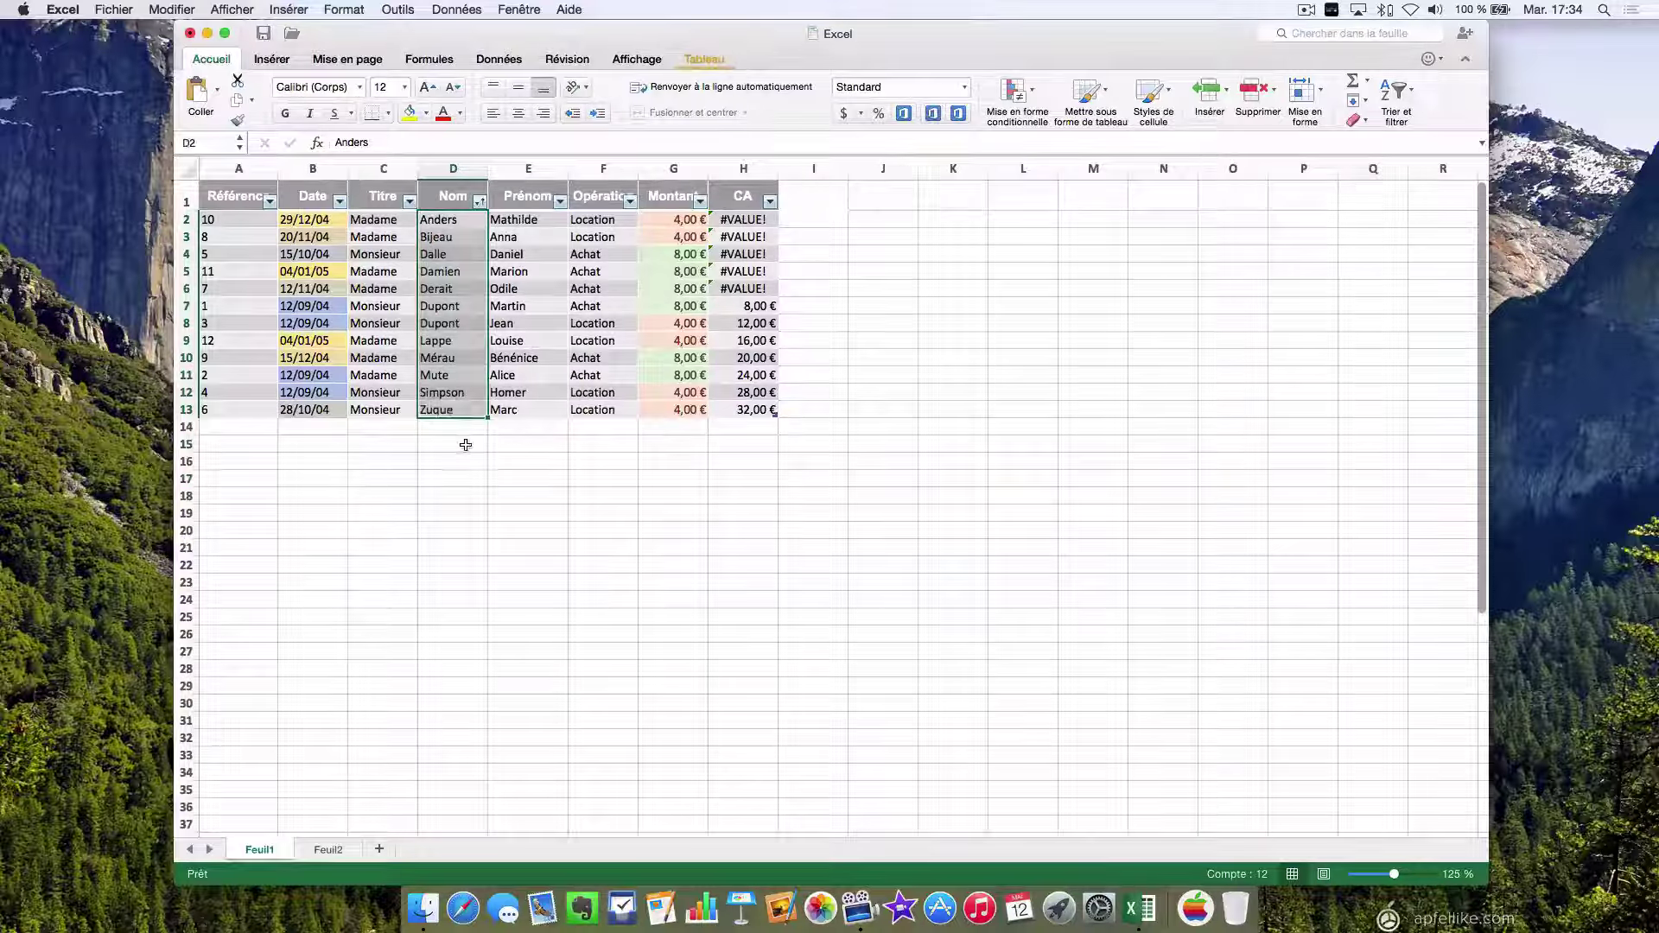
{"action": "left_click", "coordinate": [465, 444]}
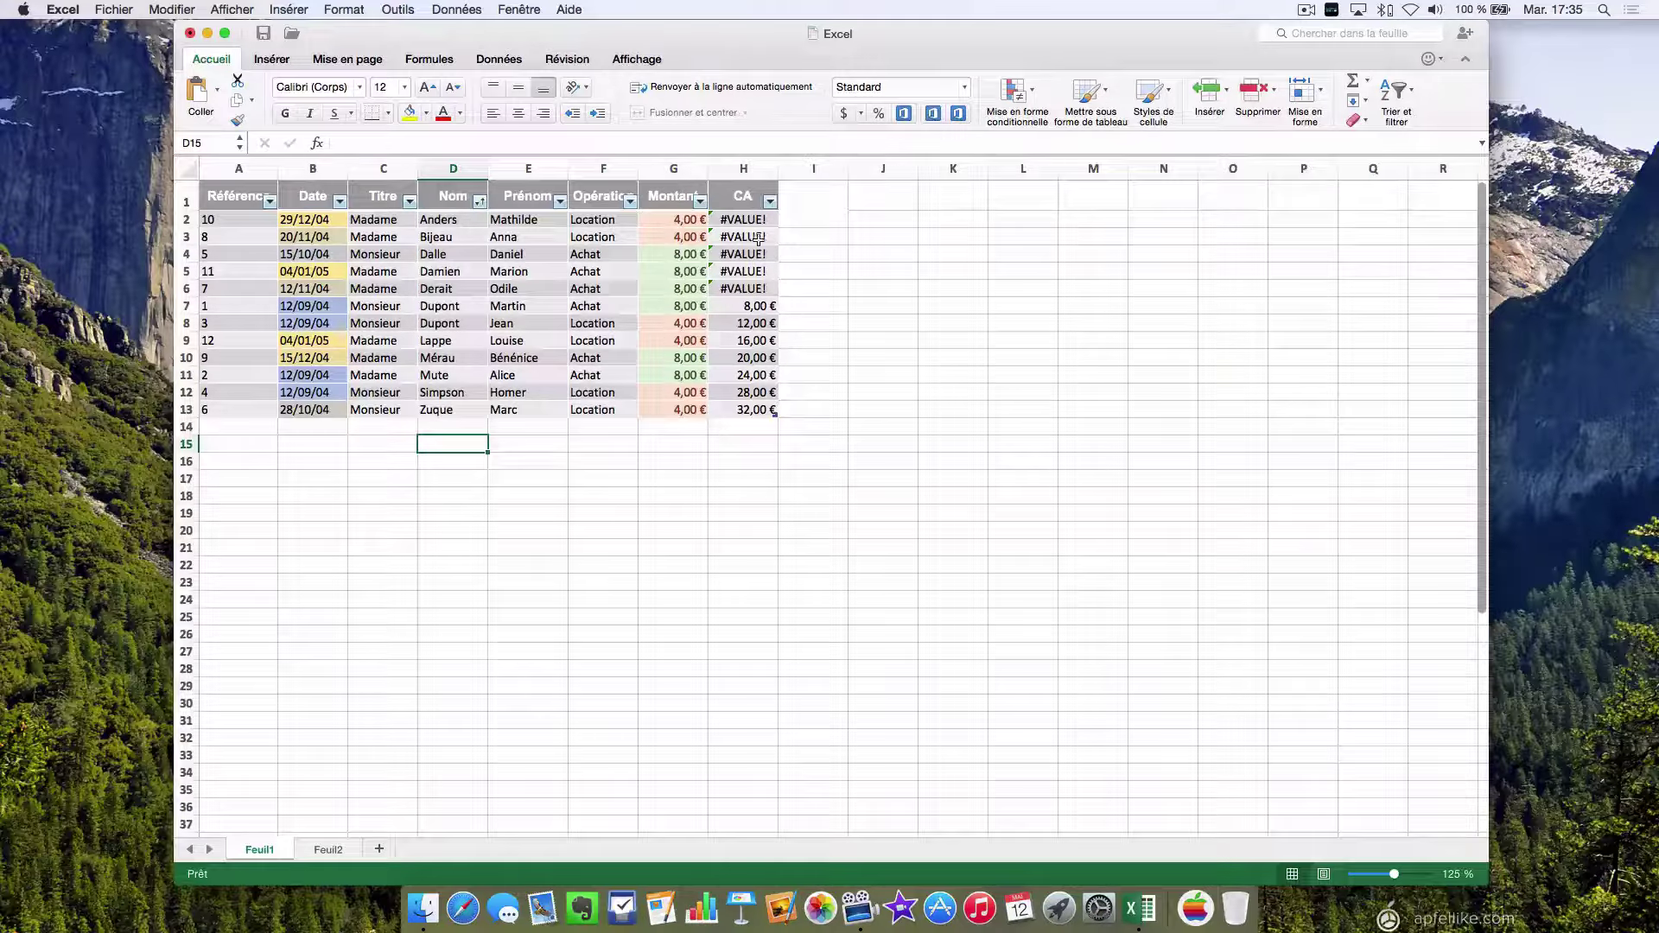
{"action": "left_click_drag", "start_coordinate": [744, 220], "coordinate": [750, 289]}
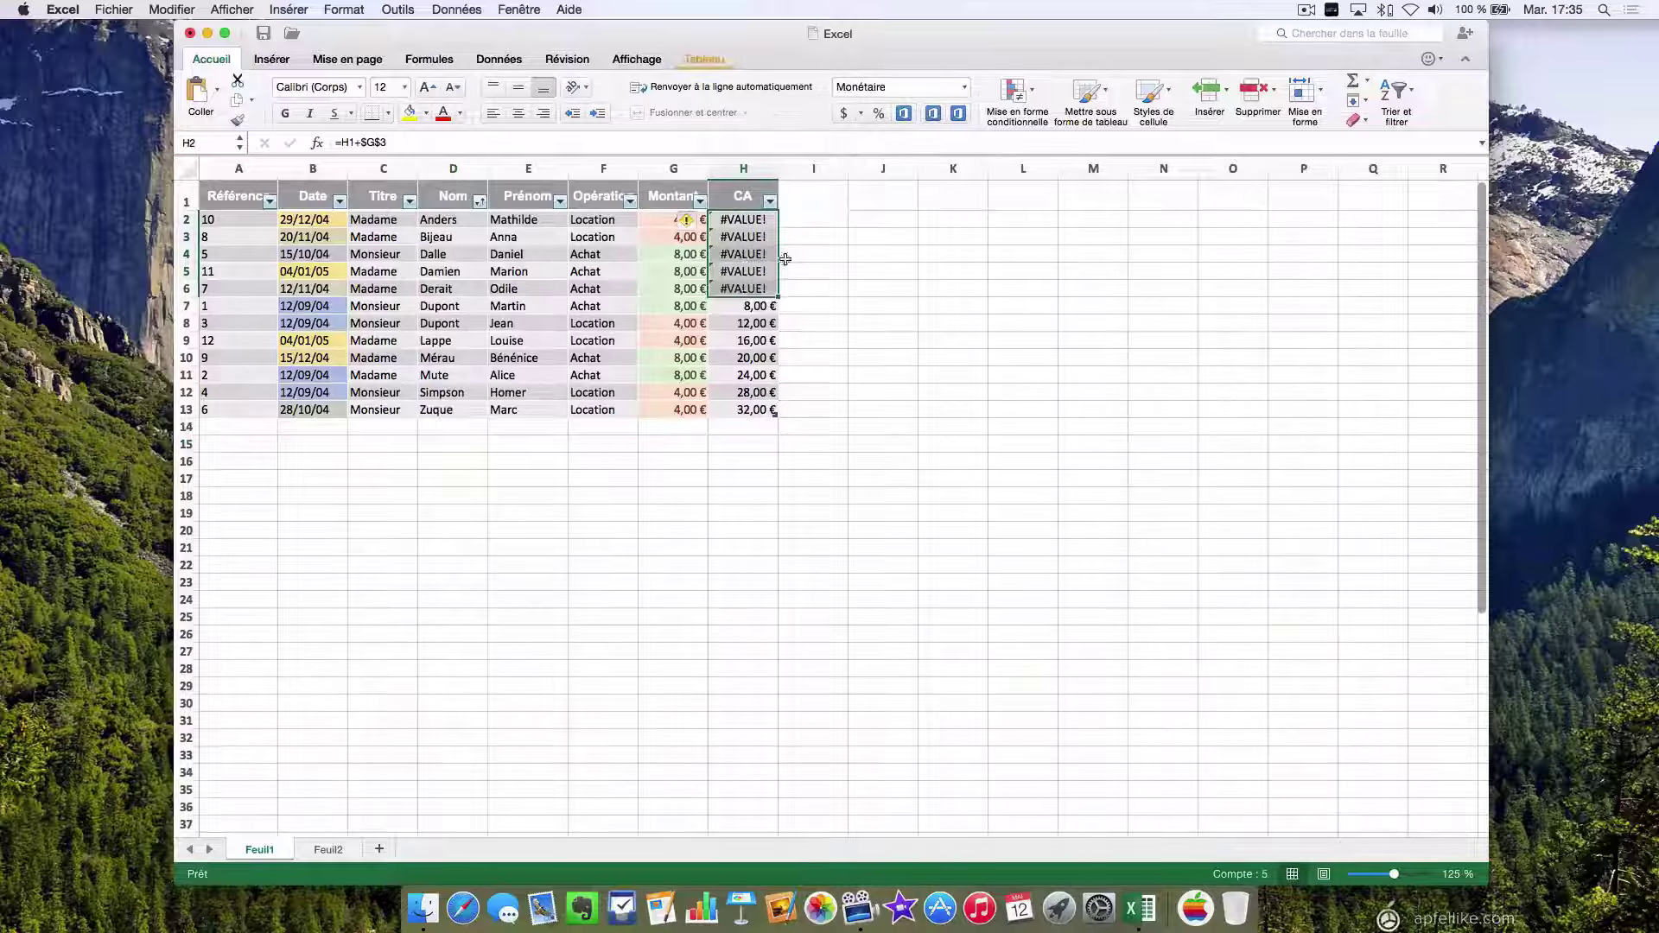
{"action": "left_click", "coordinate": [812, 289]}
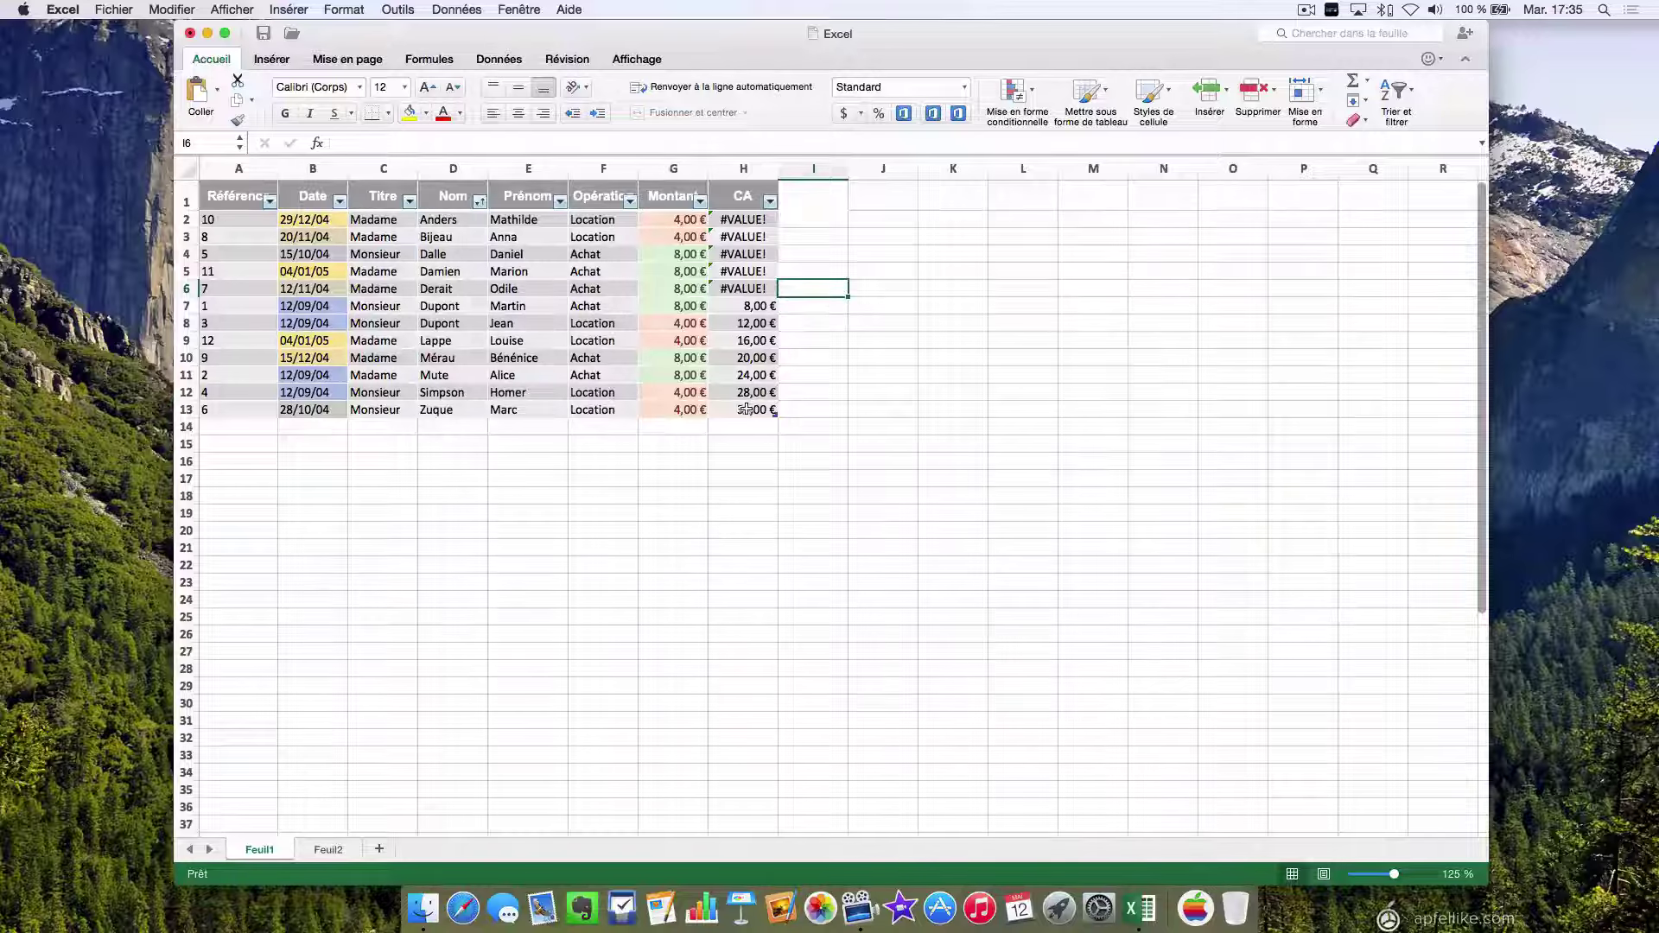
{"action": "left_click_drag", "start_coordinate": [745, 410], "coordinate": [746, 222]}
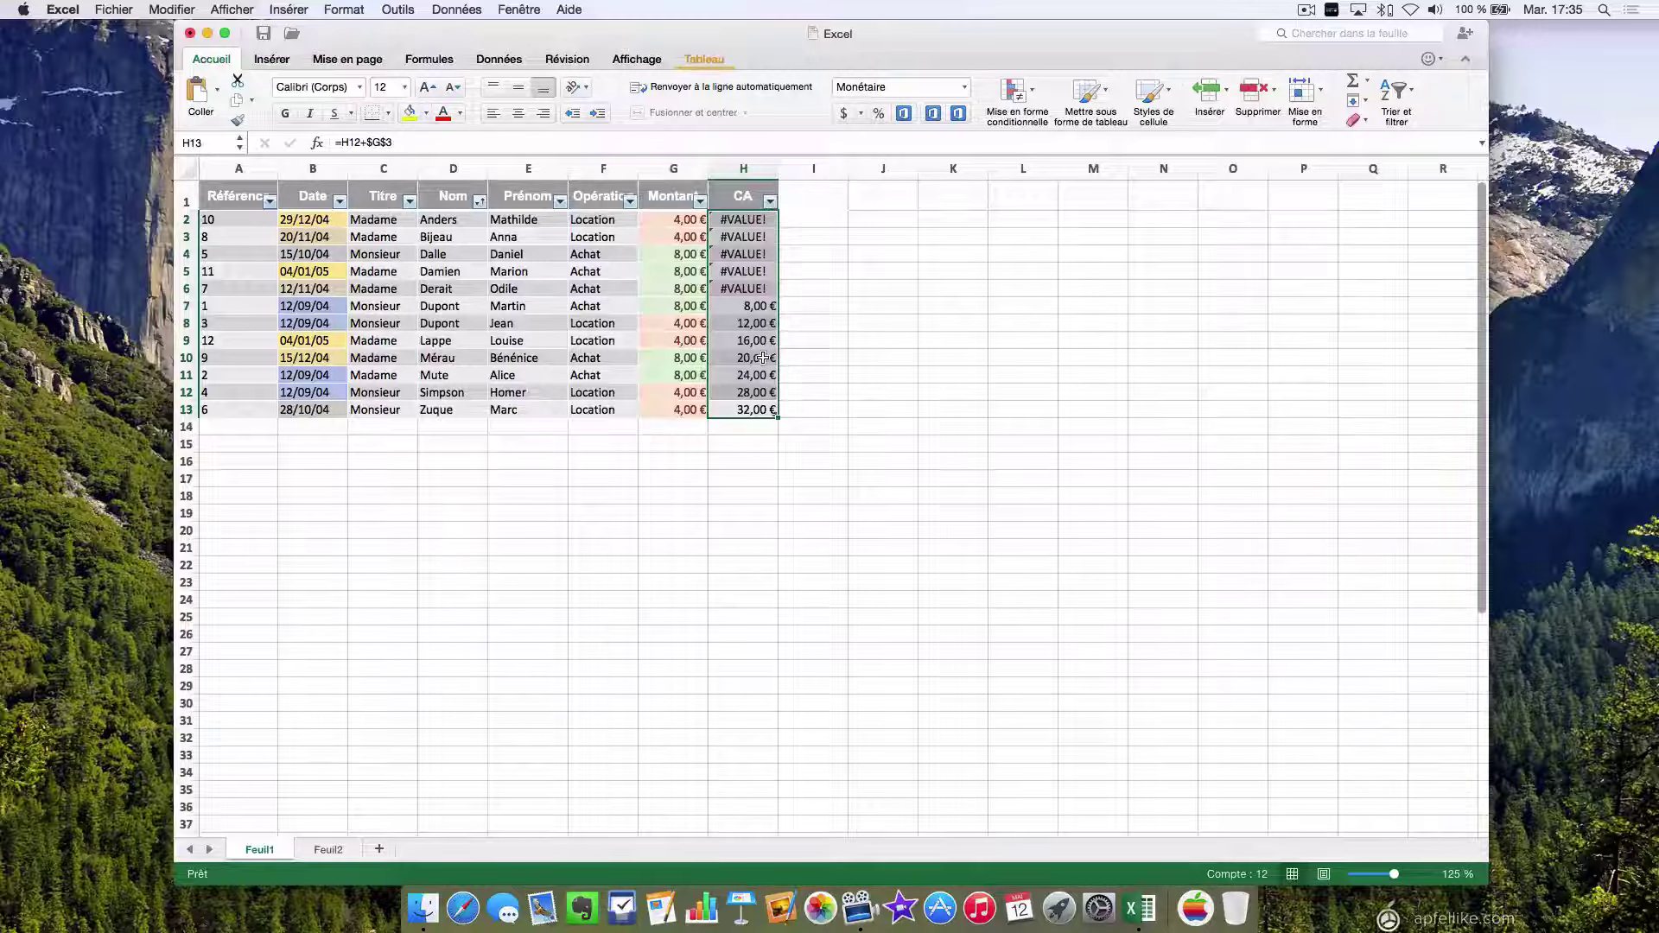
{"action": "left_click", "coordinate": [809, 341]}
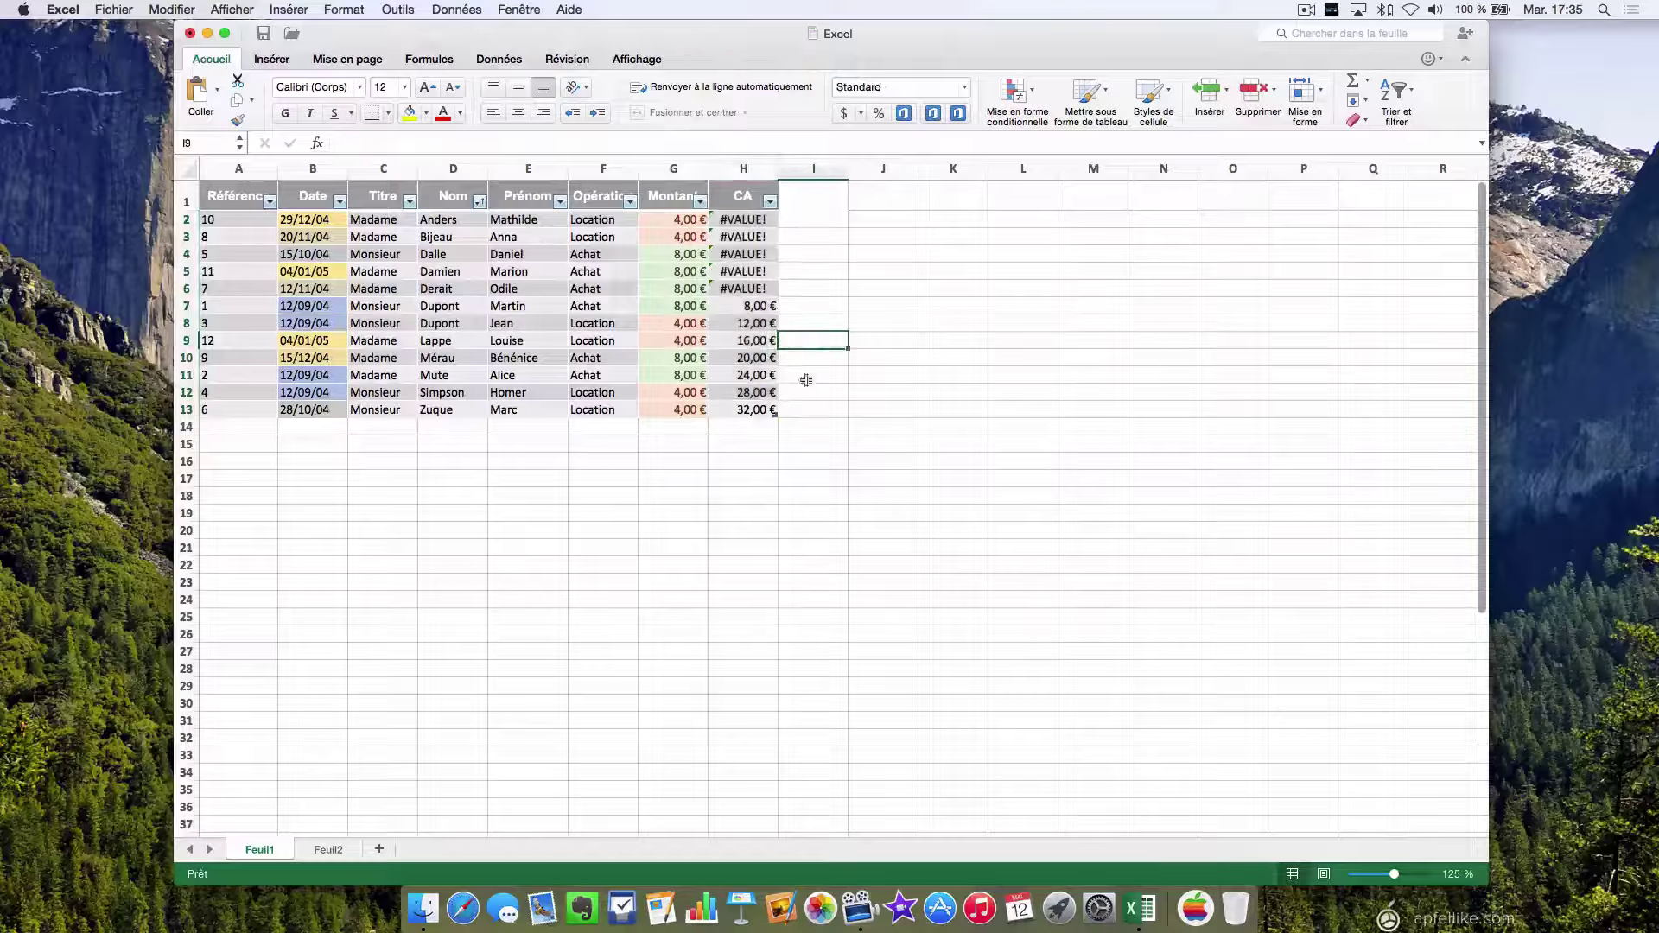
{"action": "left_click", "coordinate": [471, 457]}
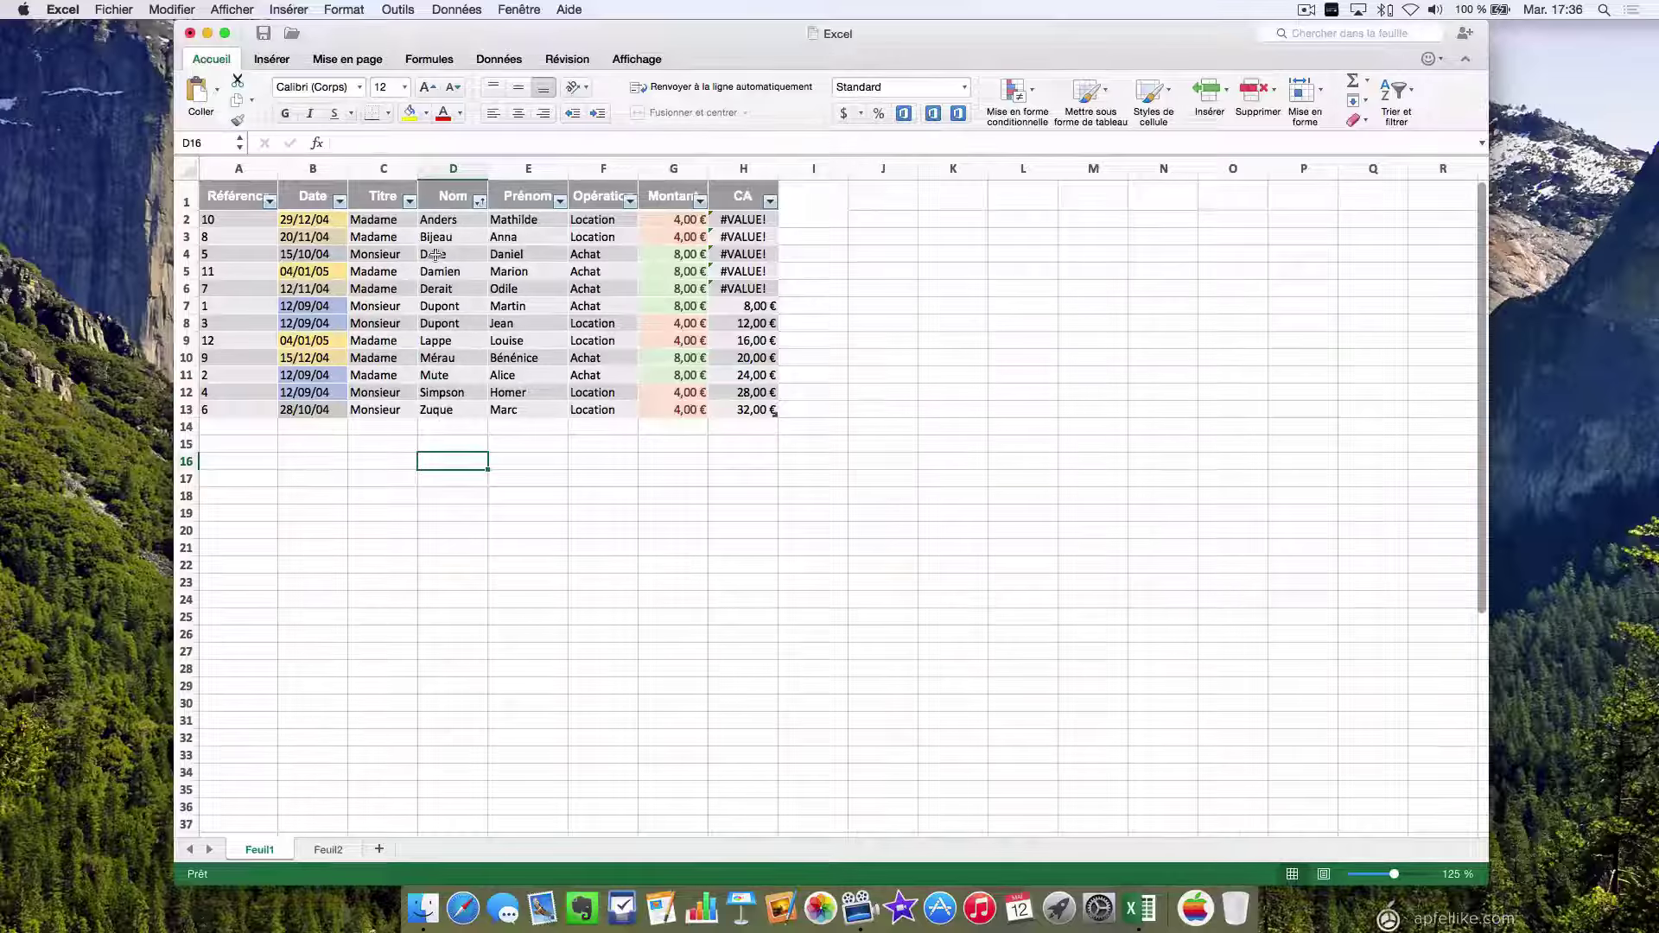
Step: Compare the Opération entries of the two rows that share the same Nom value
{"action": "left_click", "coordinate": [458, 306]}
{"action": "left_click_drag", "start_coordinate": [458, 306], "coordinate": [458, 320]}
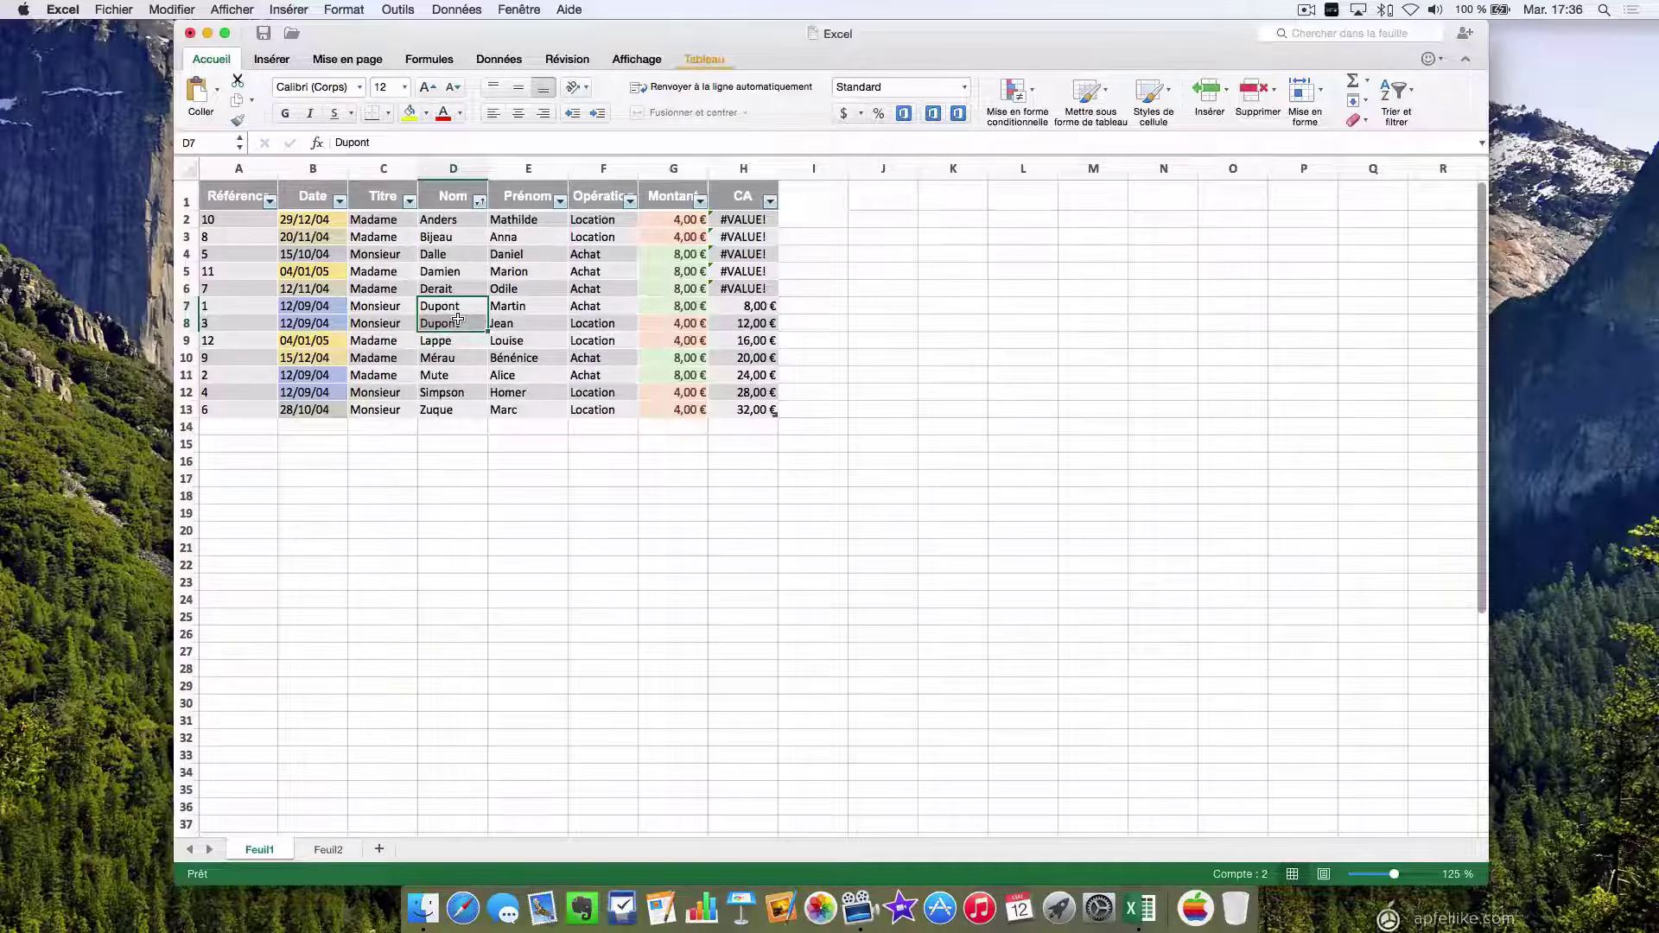
{"action": "left_click", "coordinate": [603, 309]}
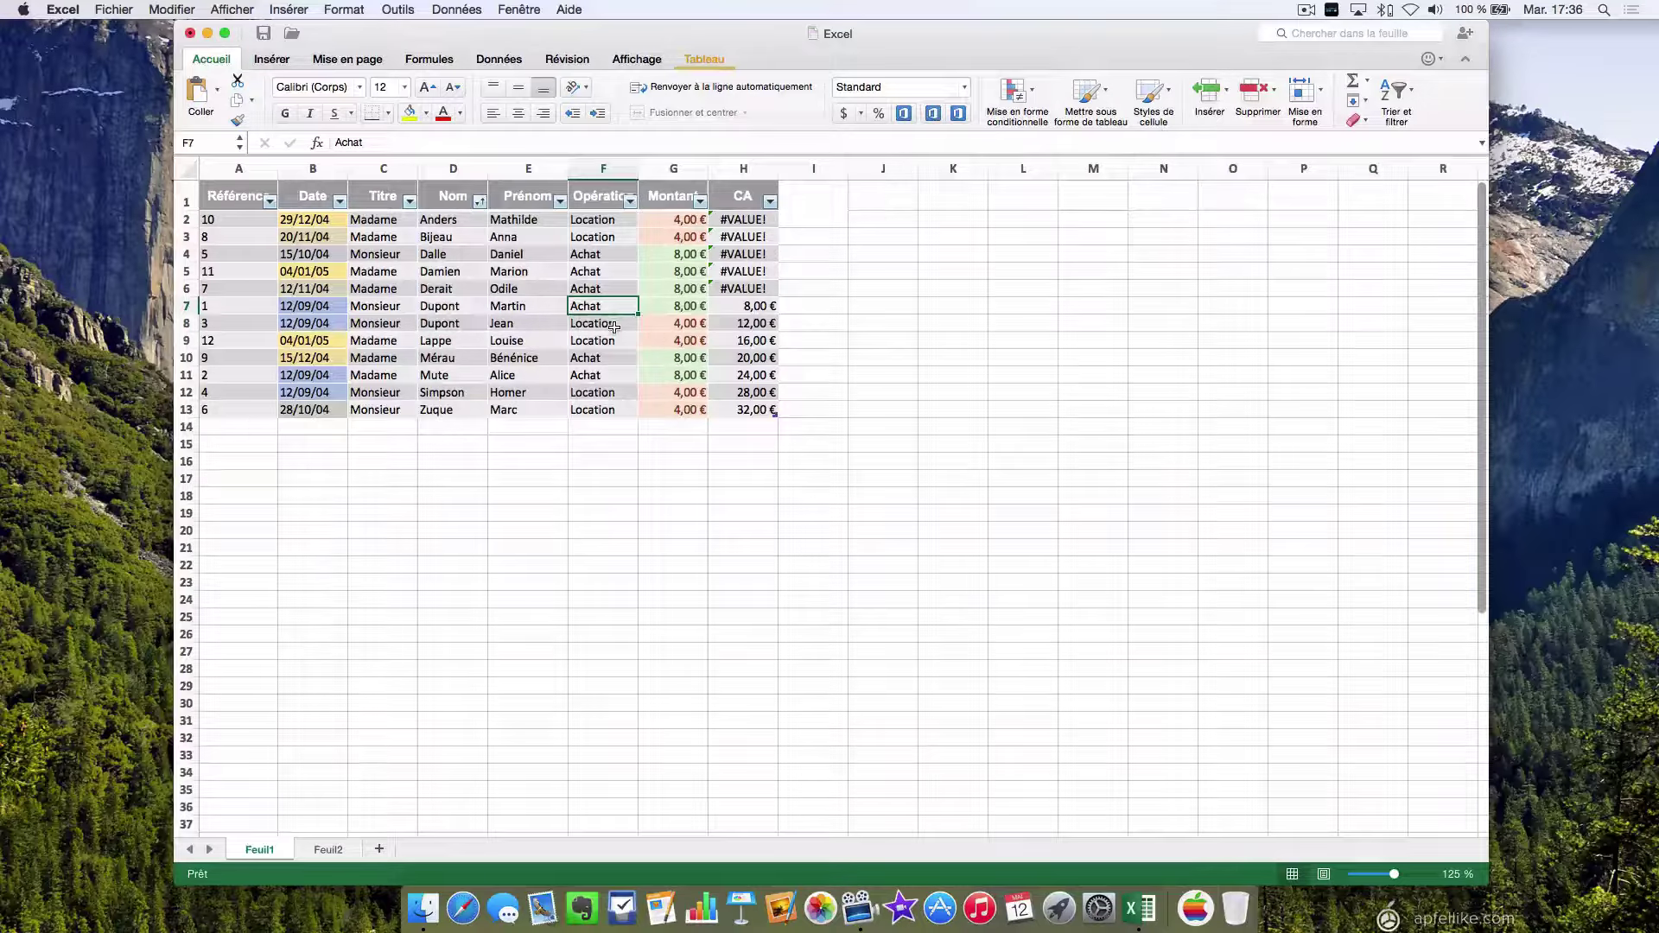
{"action": "left_click", "coordinate": [614, 327]}
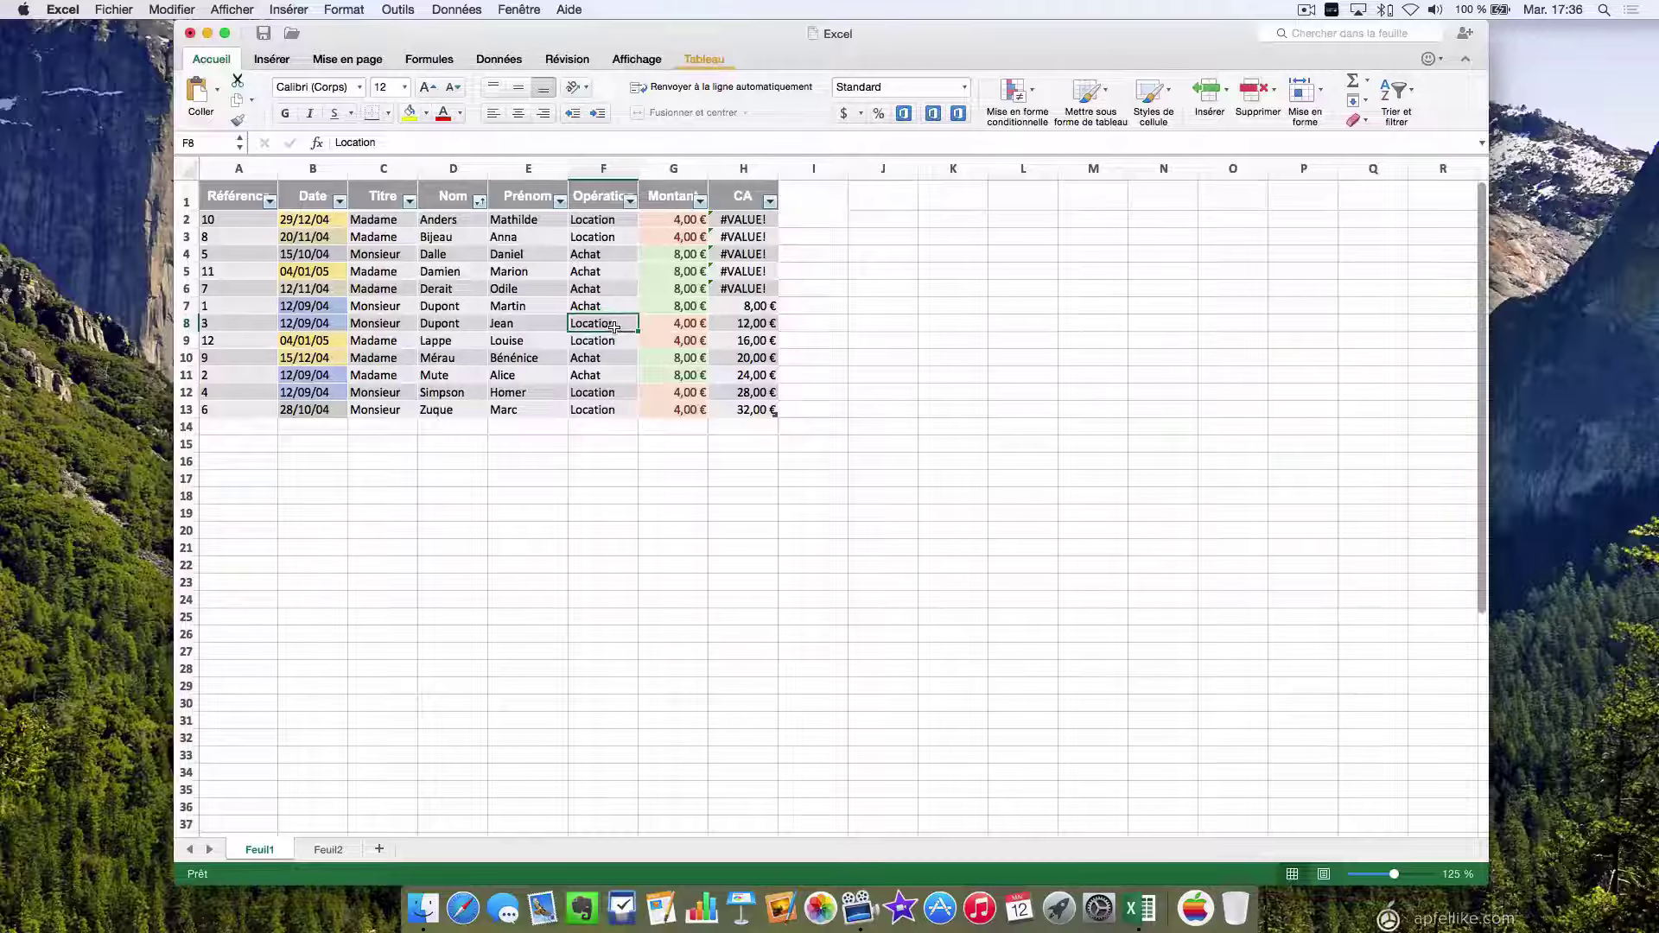
{"action": "left_click", "coordinate": [410, 201]}
{"action": "left_click", "coordinate": [427, 223]}
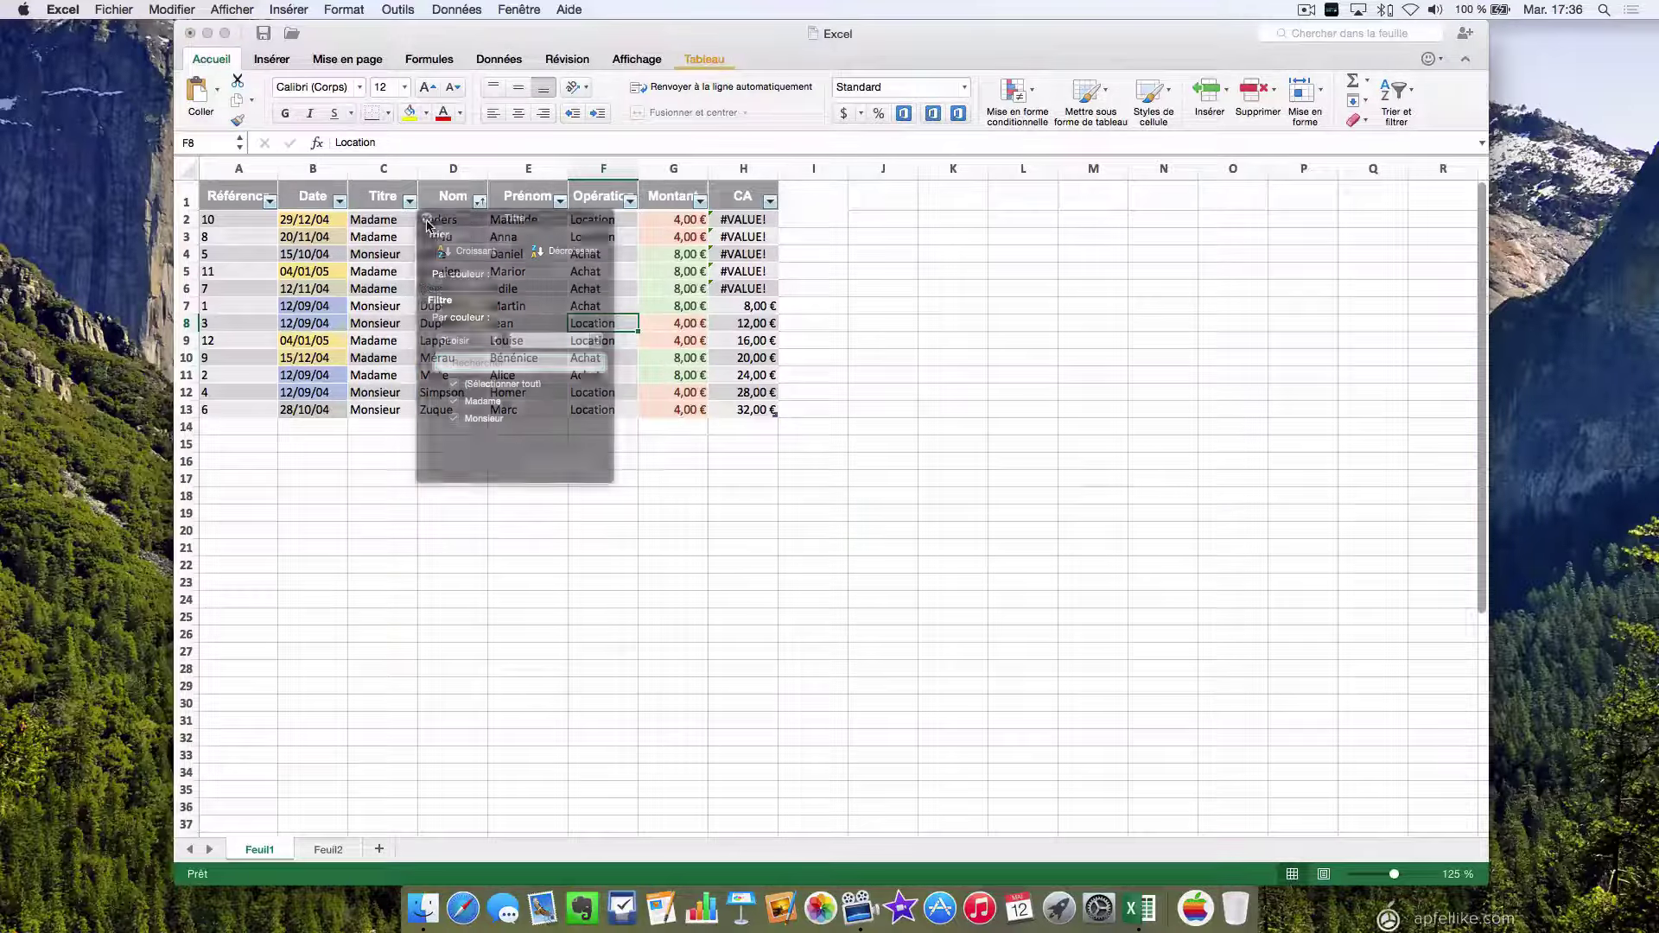
Step: Start a custom sort (Tri personnalisé) on the table and set its first level to the Date column
{"action": "left_click", "coordinate": [458, 273]}
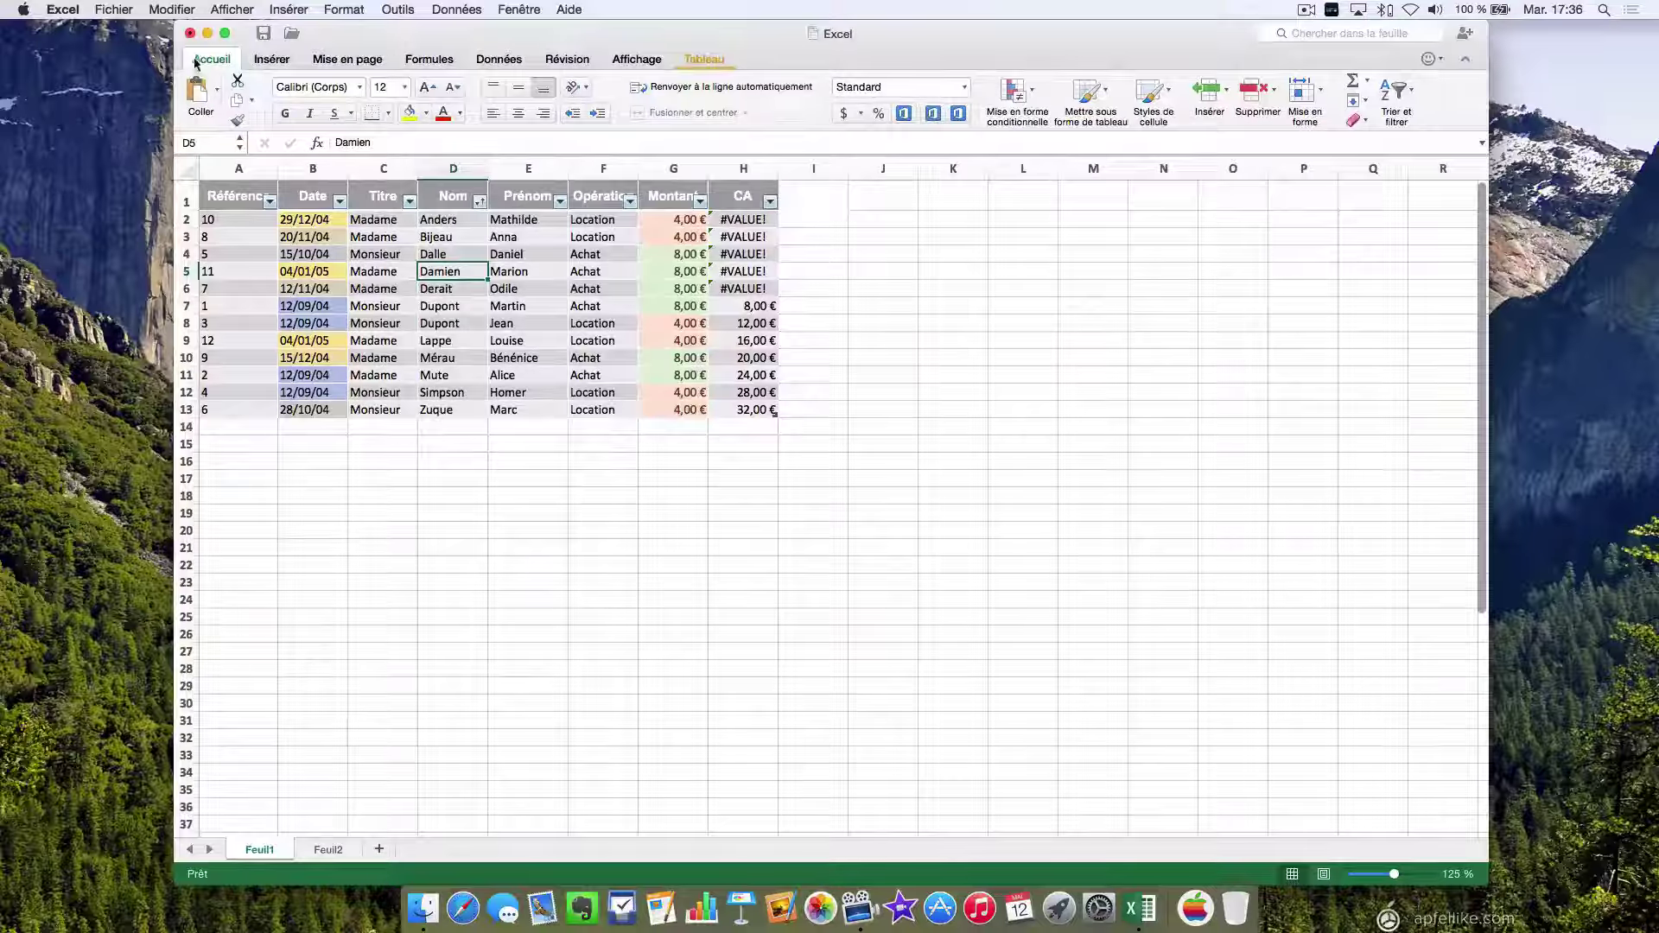
{"action": "left_click", "coordinate": [1400, 101]}
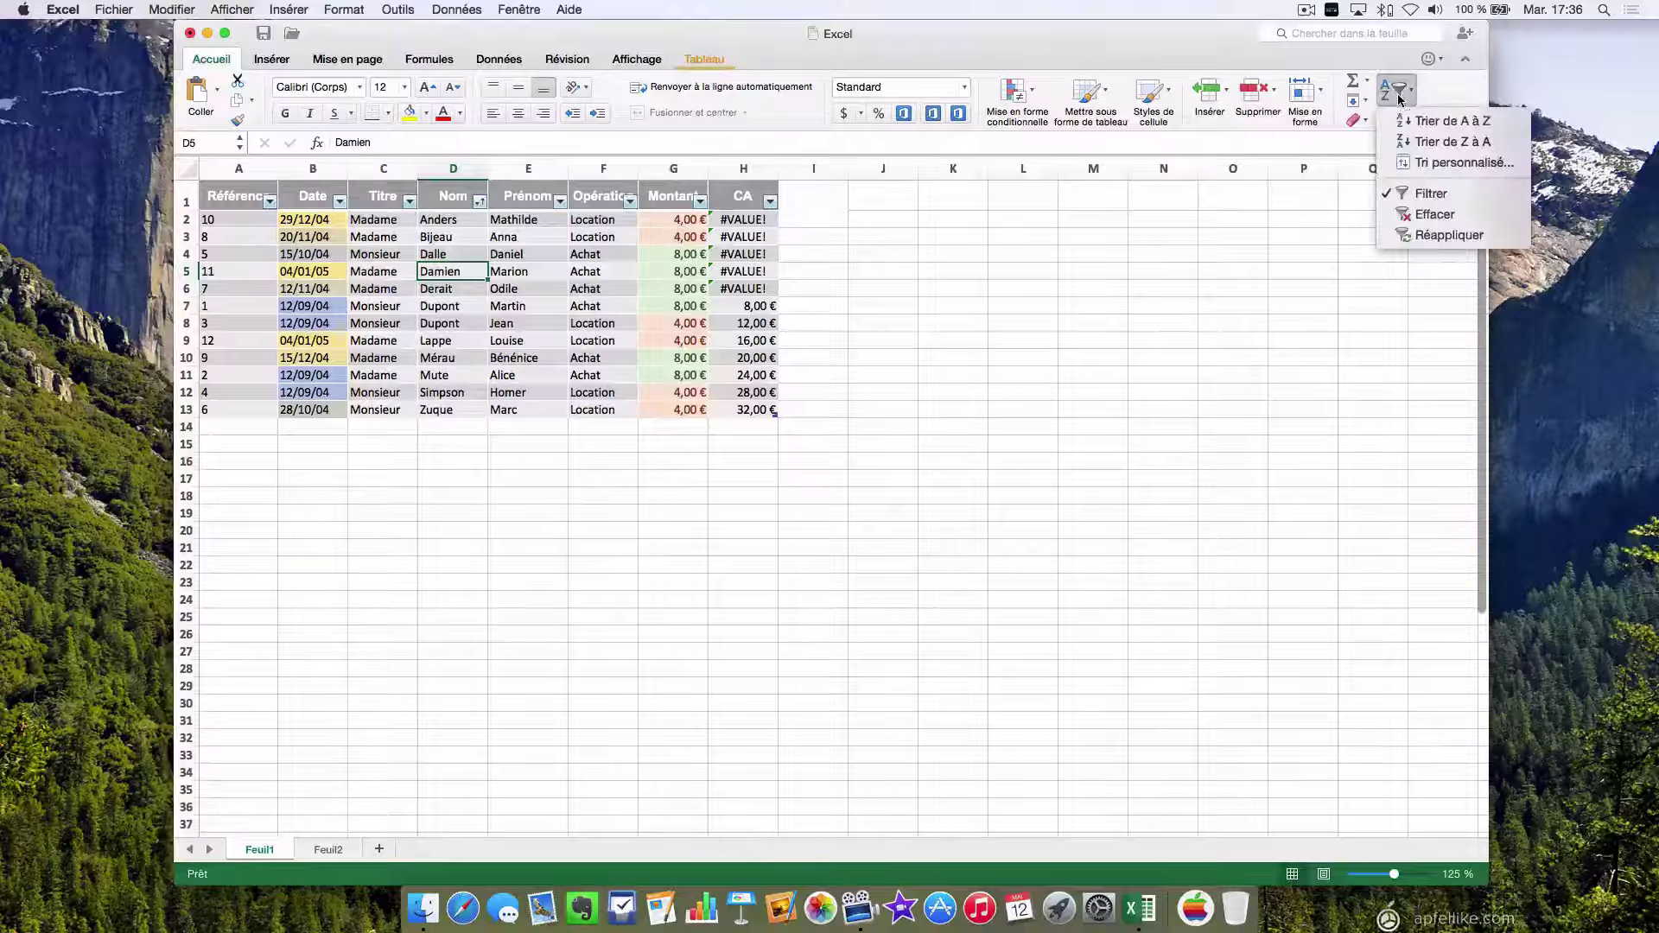
{"action": "left_click", "coordinate": [1455, 165]}
{"action": "left_click_drag", "start_coordinate": [457, 111], "coordinate": [975, 155]}
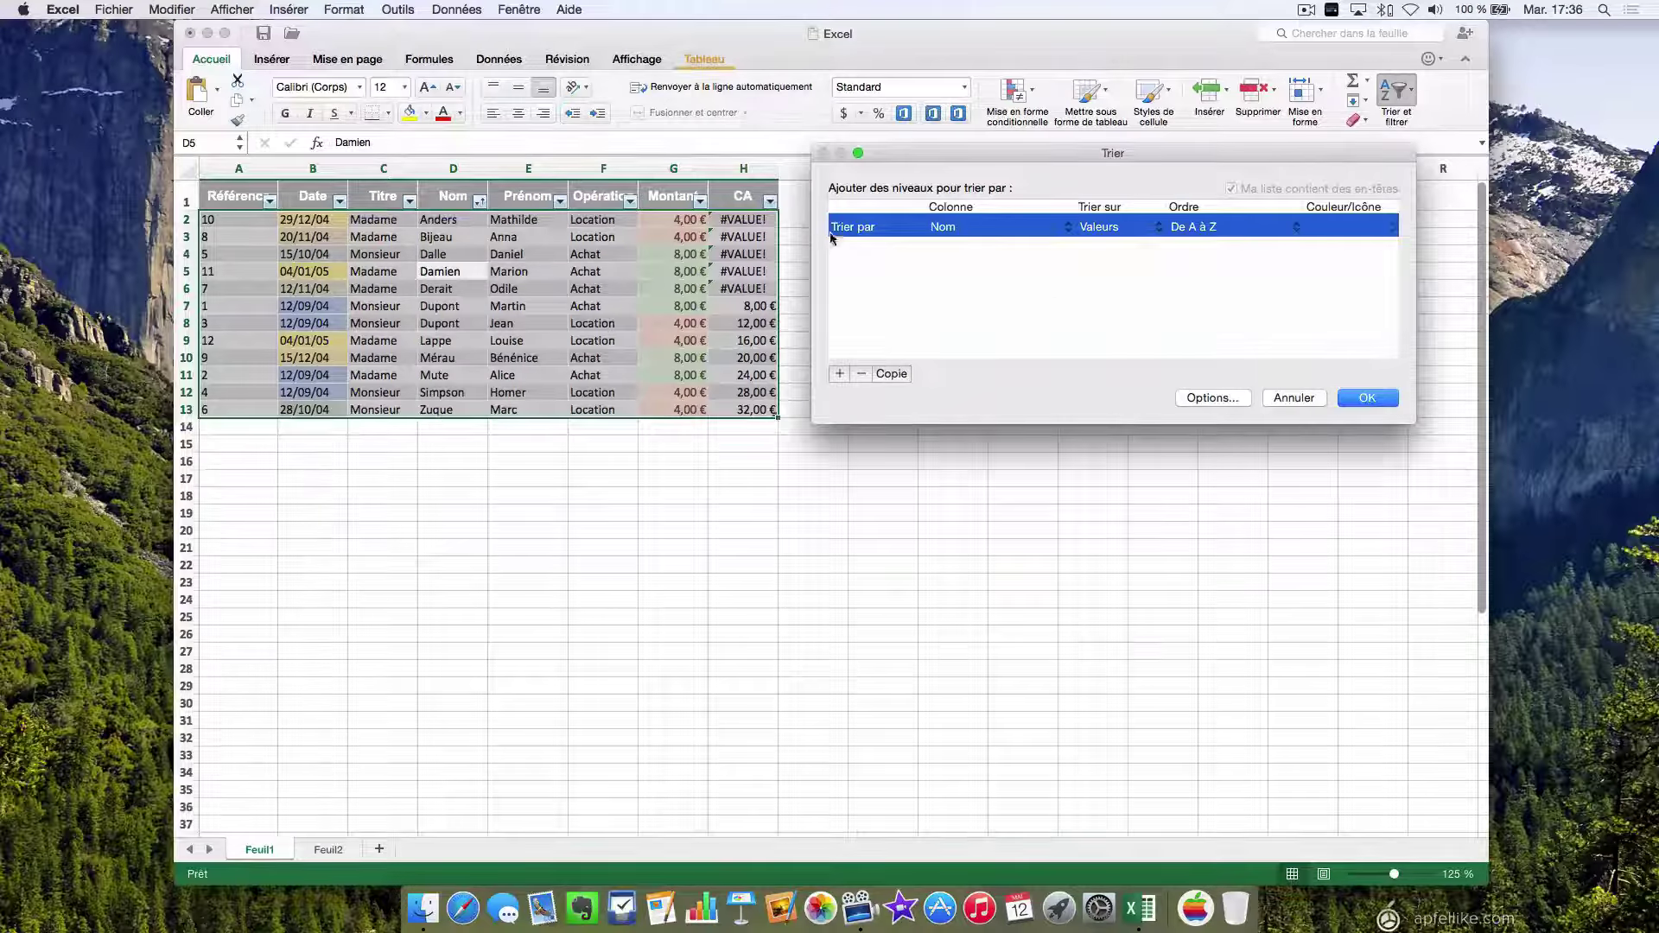
{"action": "left_click", "coordinate": [1054, 229]}
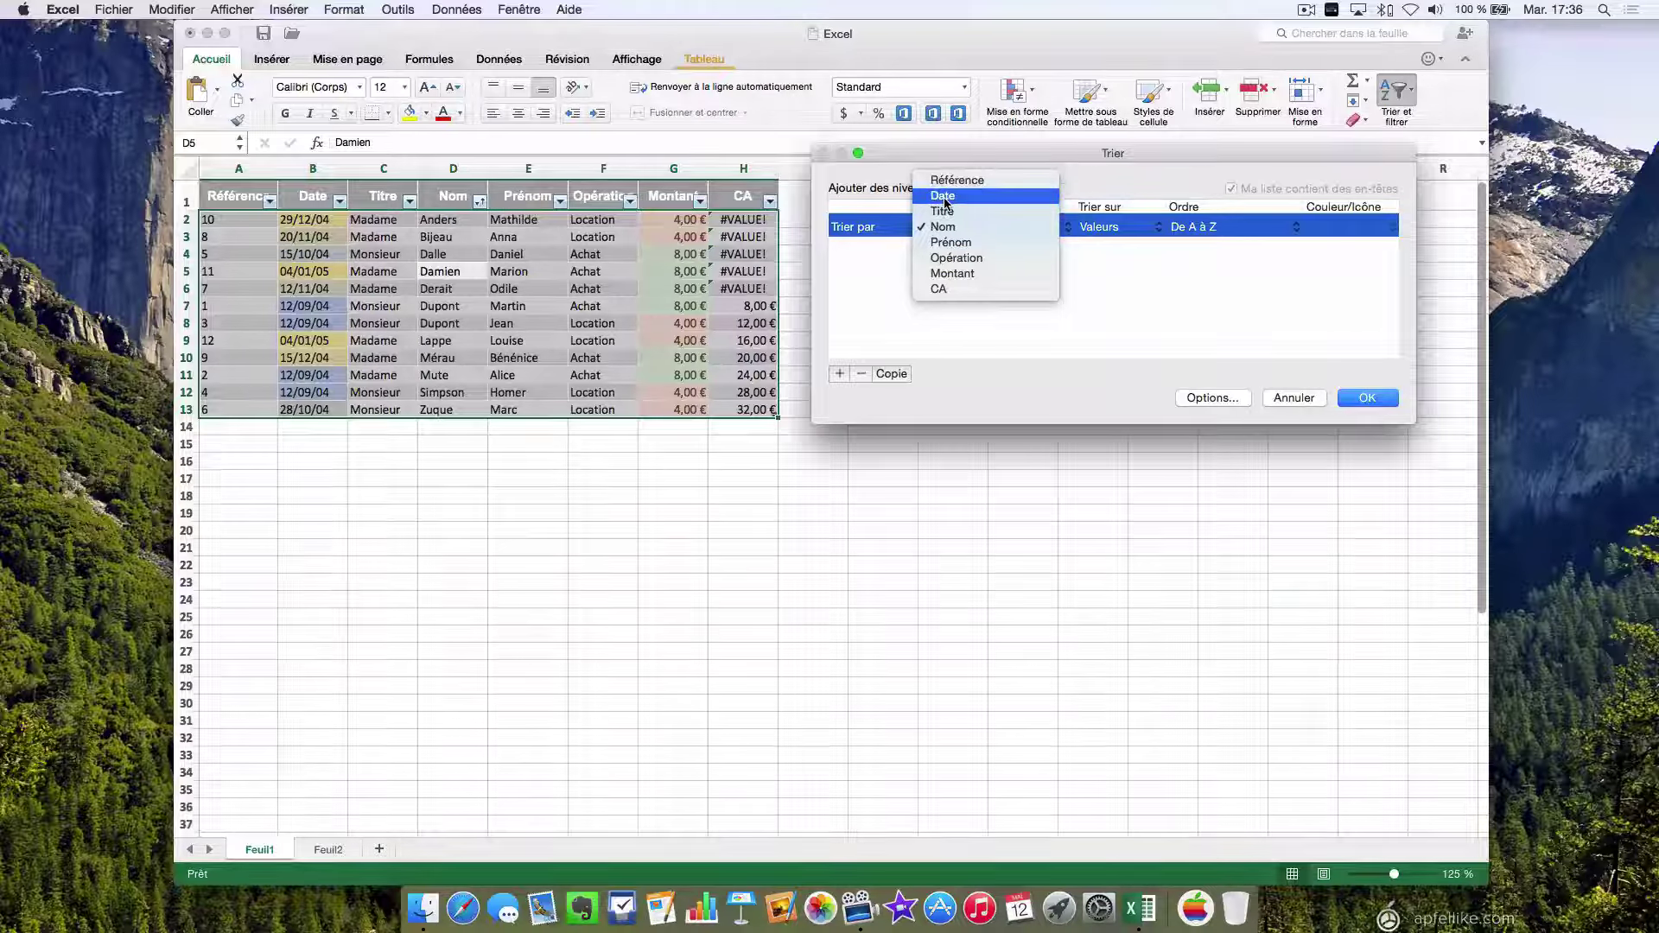
{"action": "left_click", "coordinate": [944, 198]}
{"action": "left_click", "coordinate": [1054, 228]}
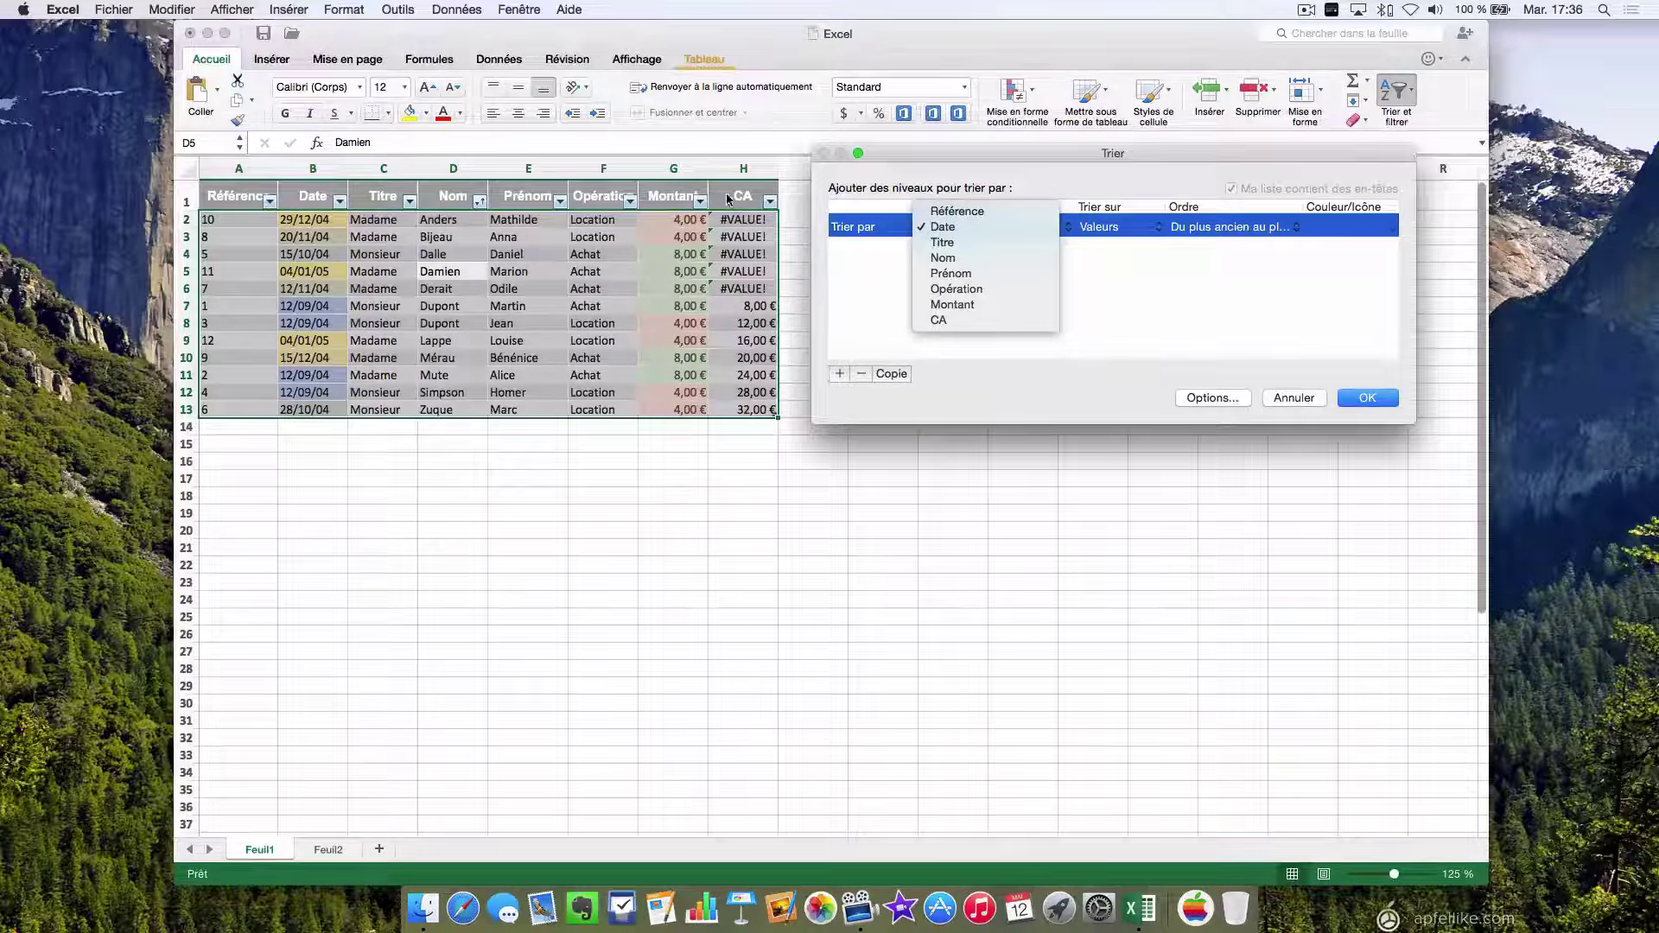
{"action": "left_click", "coordinate": [945, 230]}
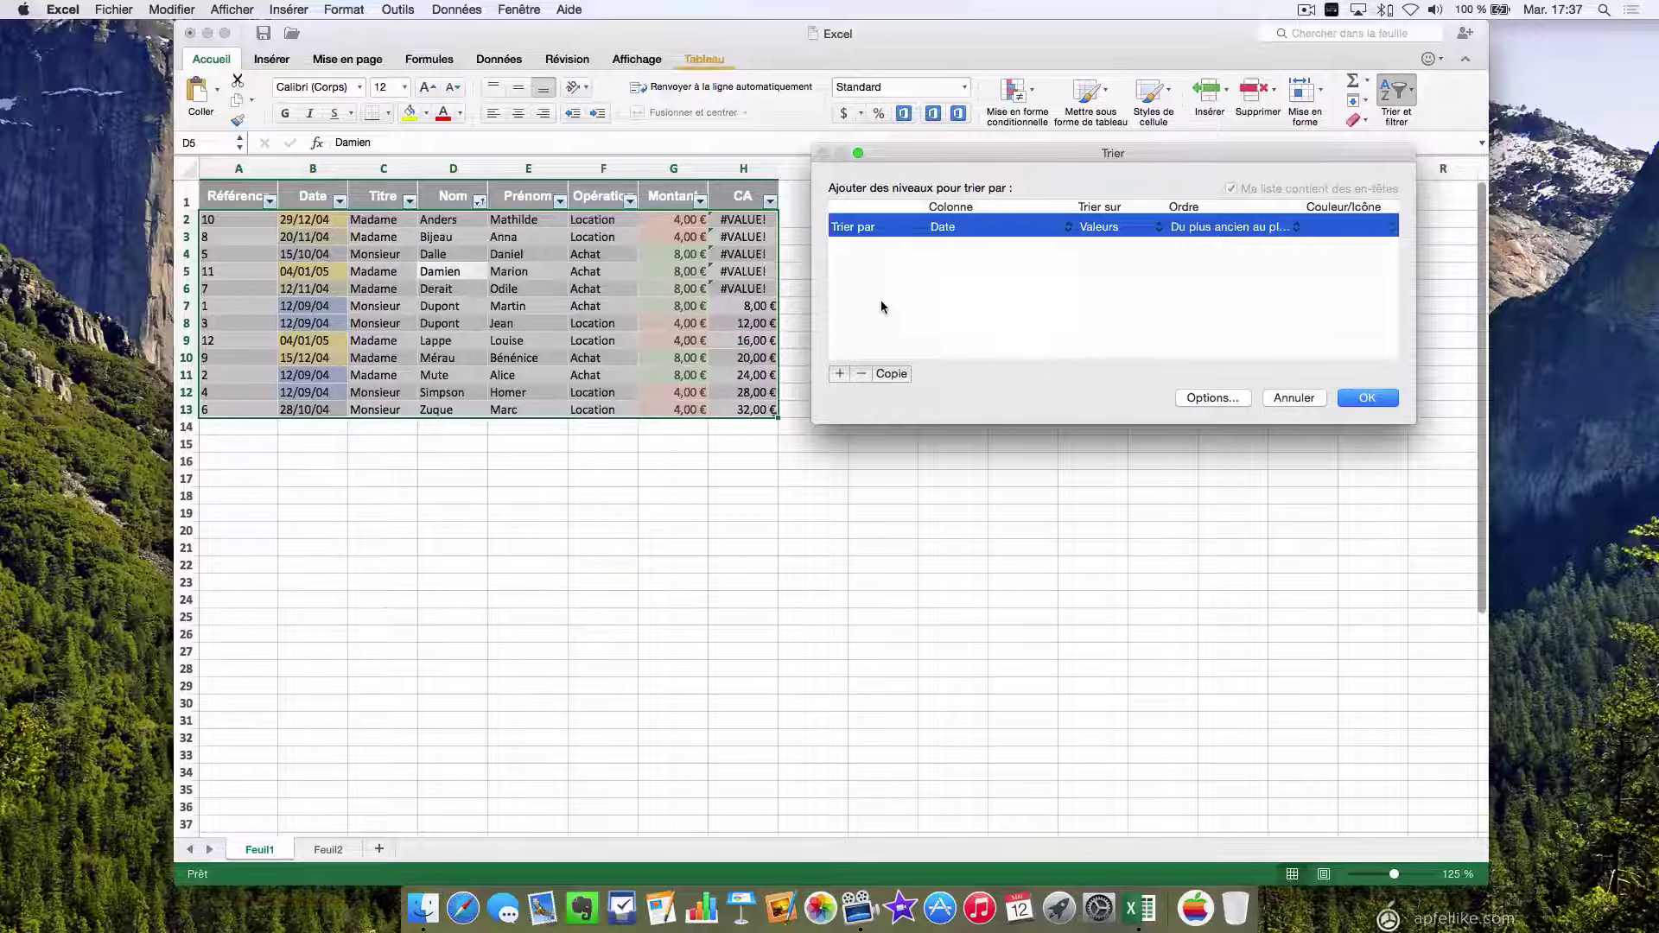
Step: Add two more sort levels, the second on the Nom column and the third on Opération
{"action": "left_click", "coordinate": [840, 374]}
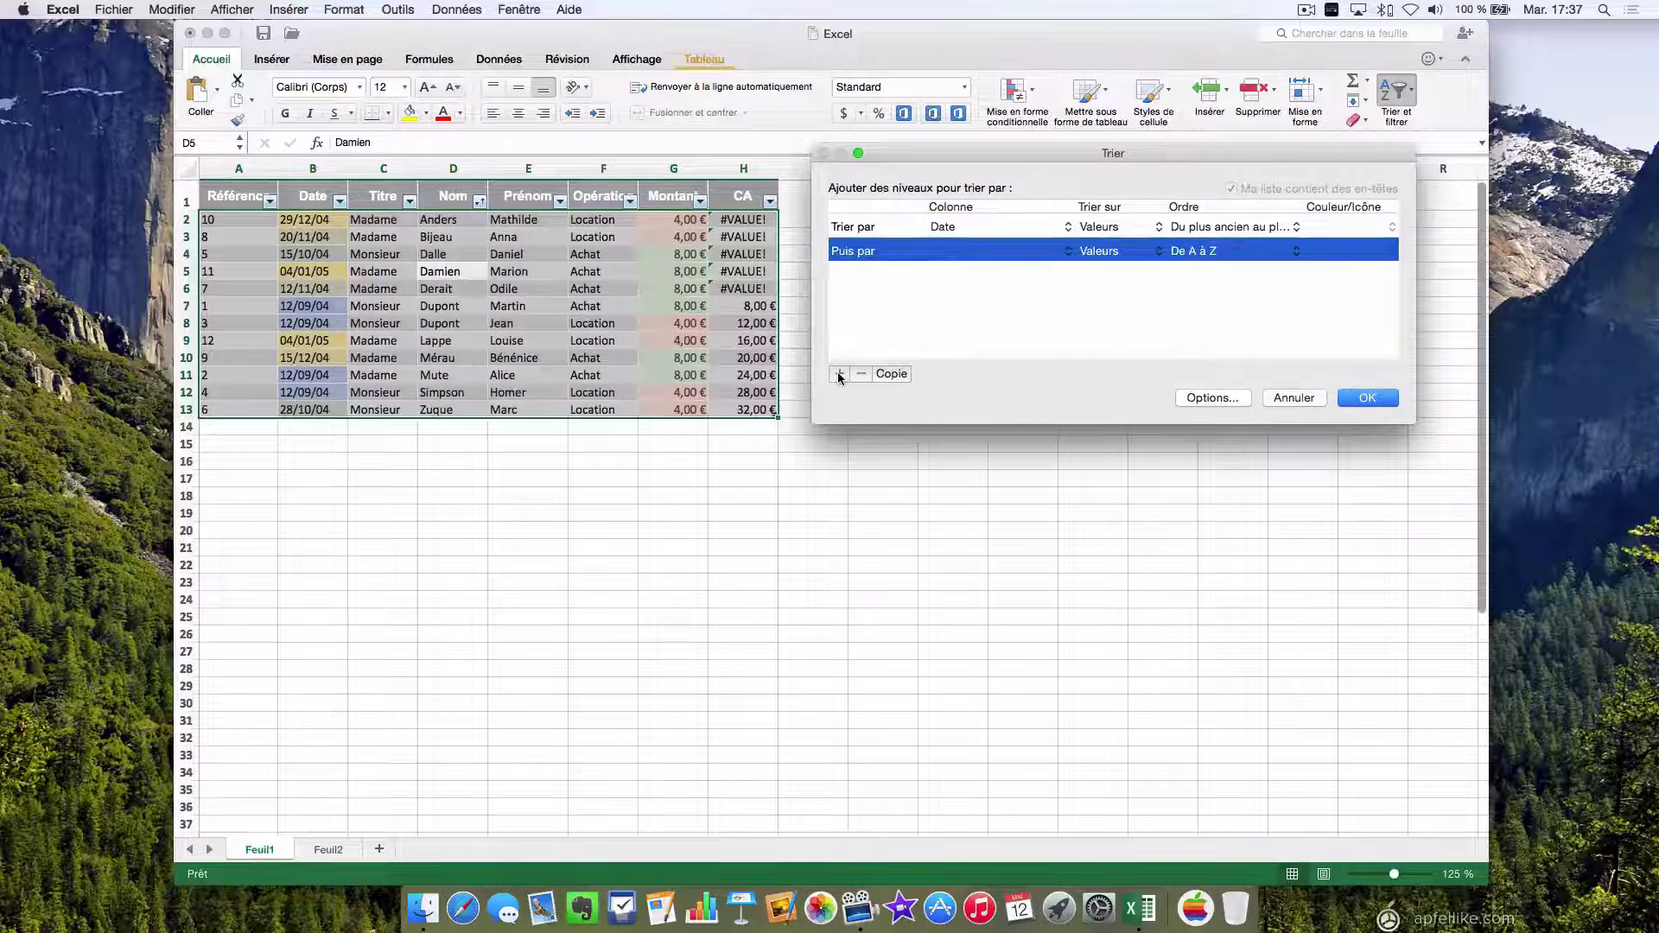
{"action": "left_click", "coordinate": [998, 251]}
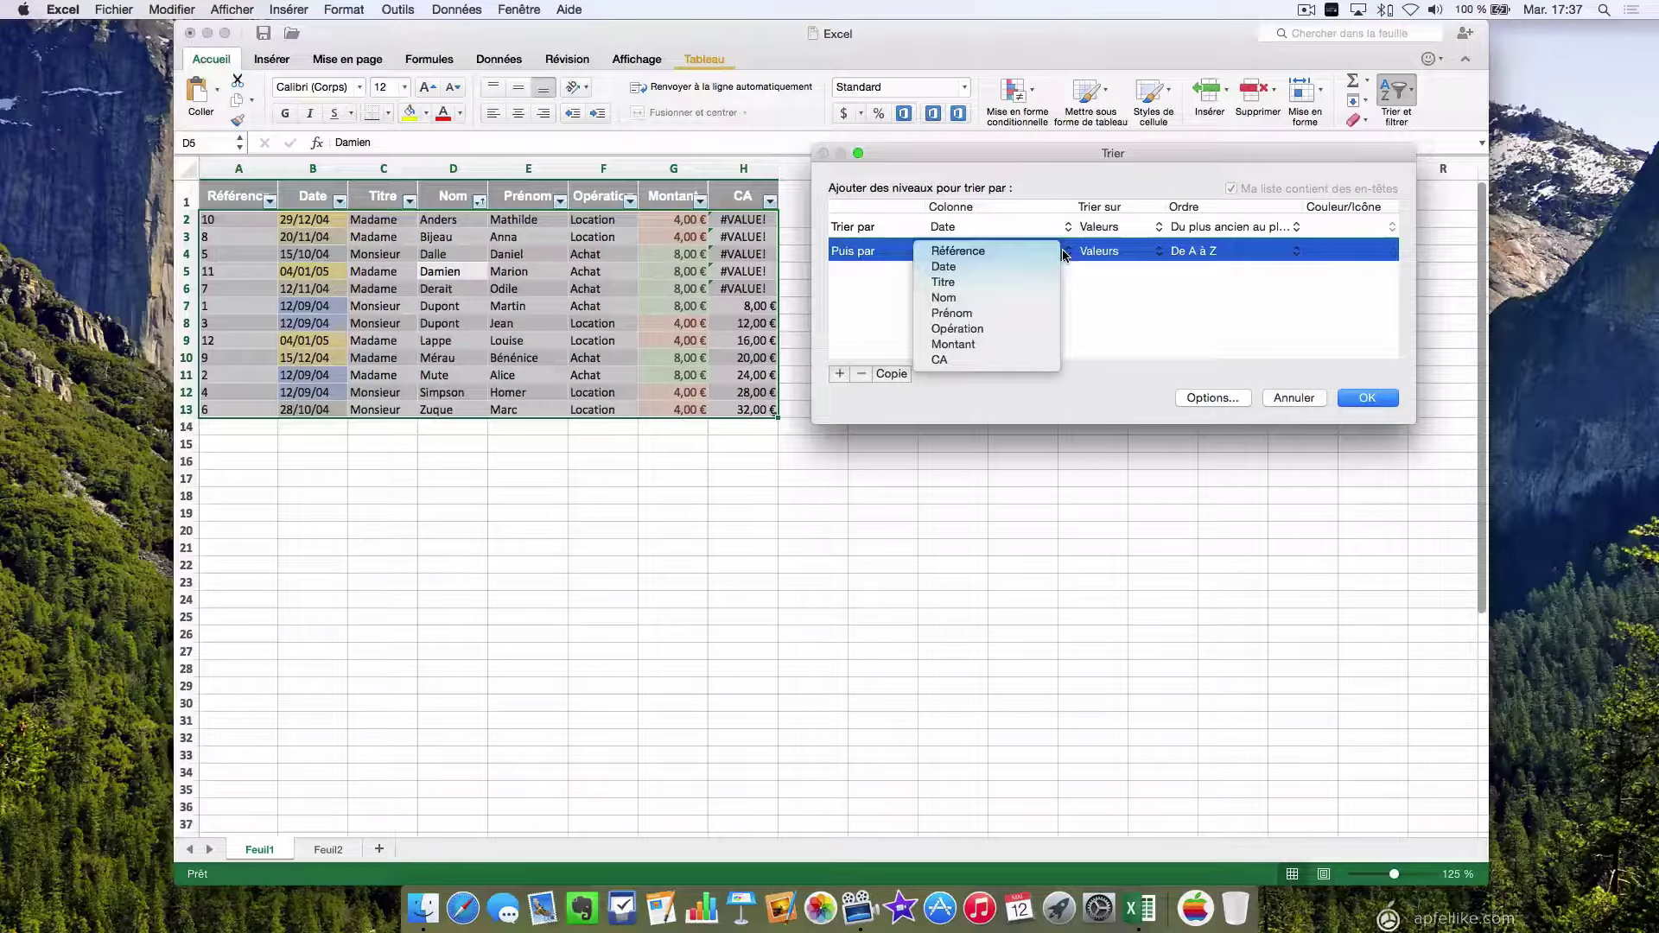
{"action": "left_click", "coordinate": [950, 297]}
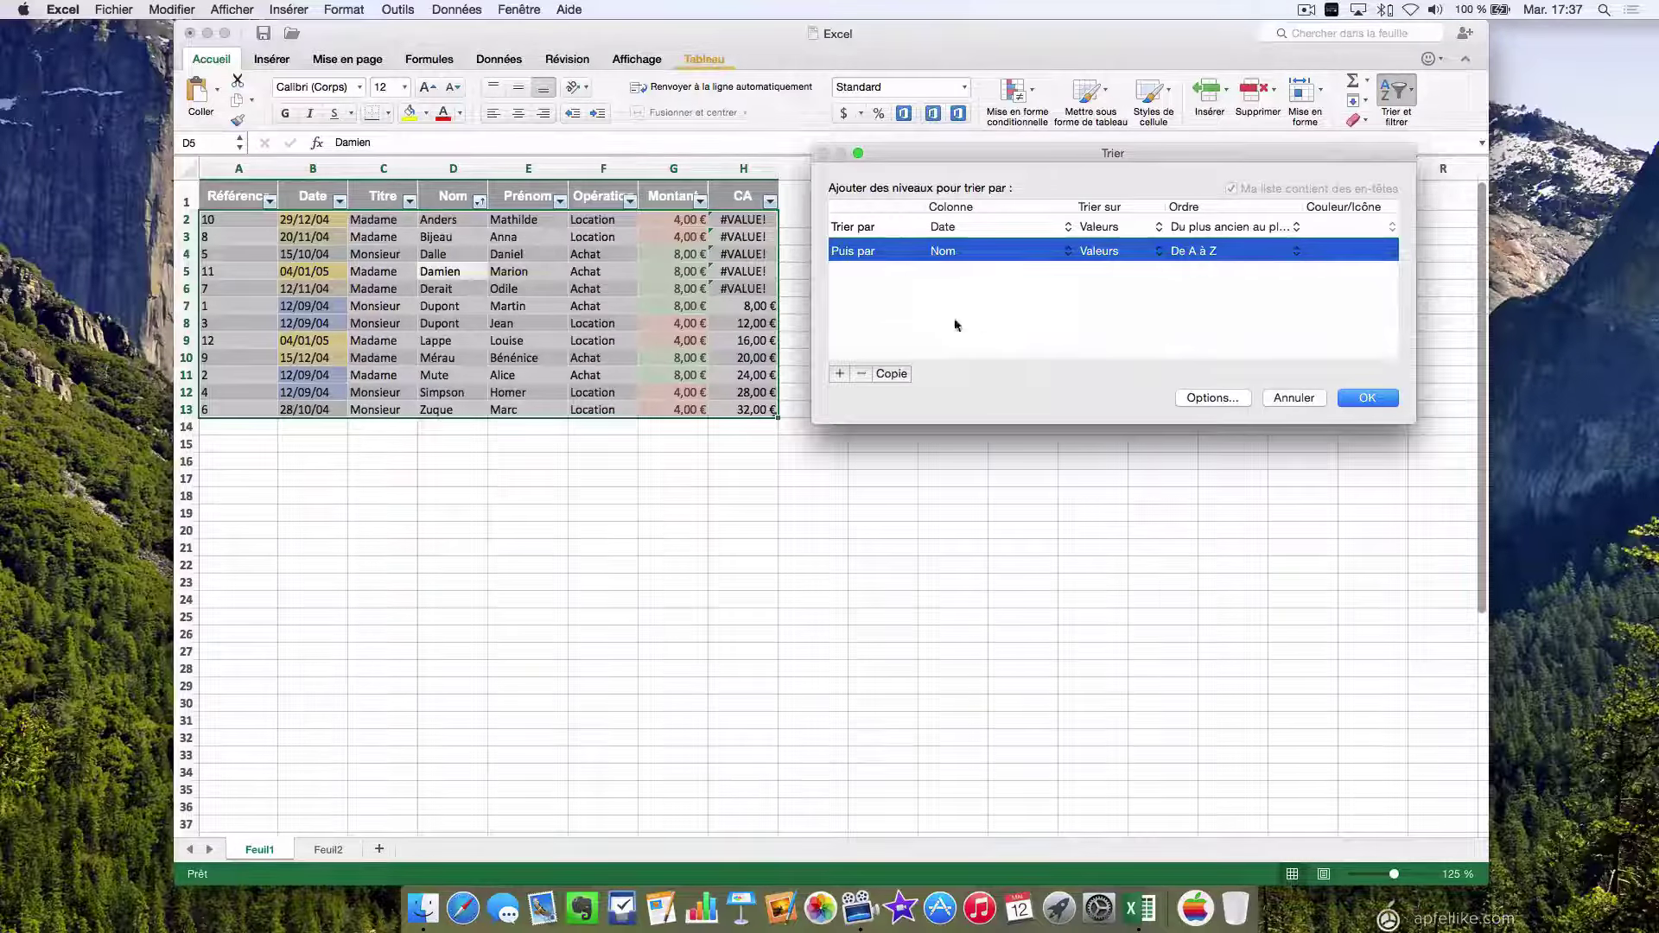
{"action": "left_click", "coordinate": [839, 373]}
{"action": "left_click", "coordinate": [956, 276]}
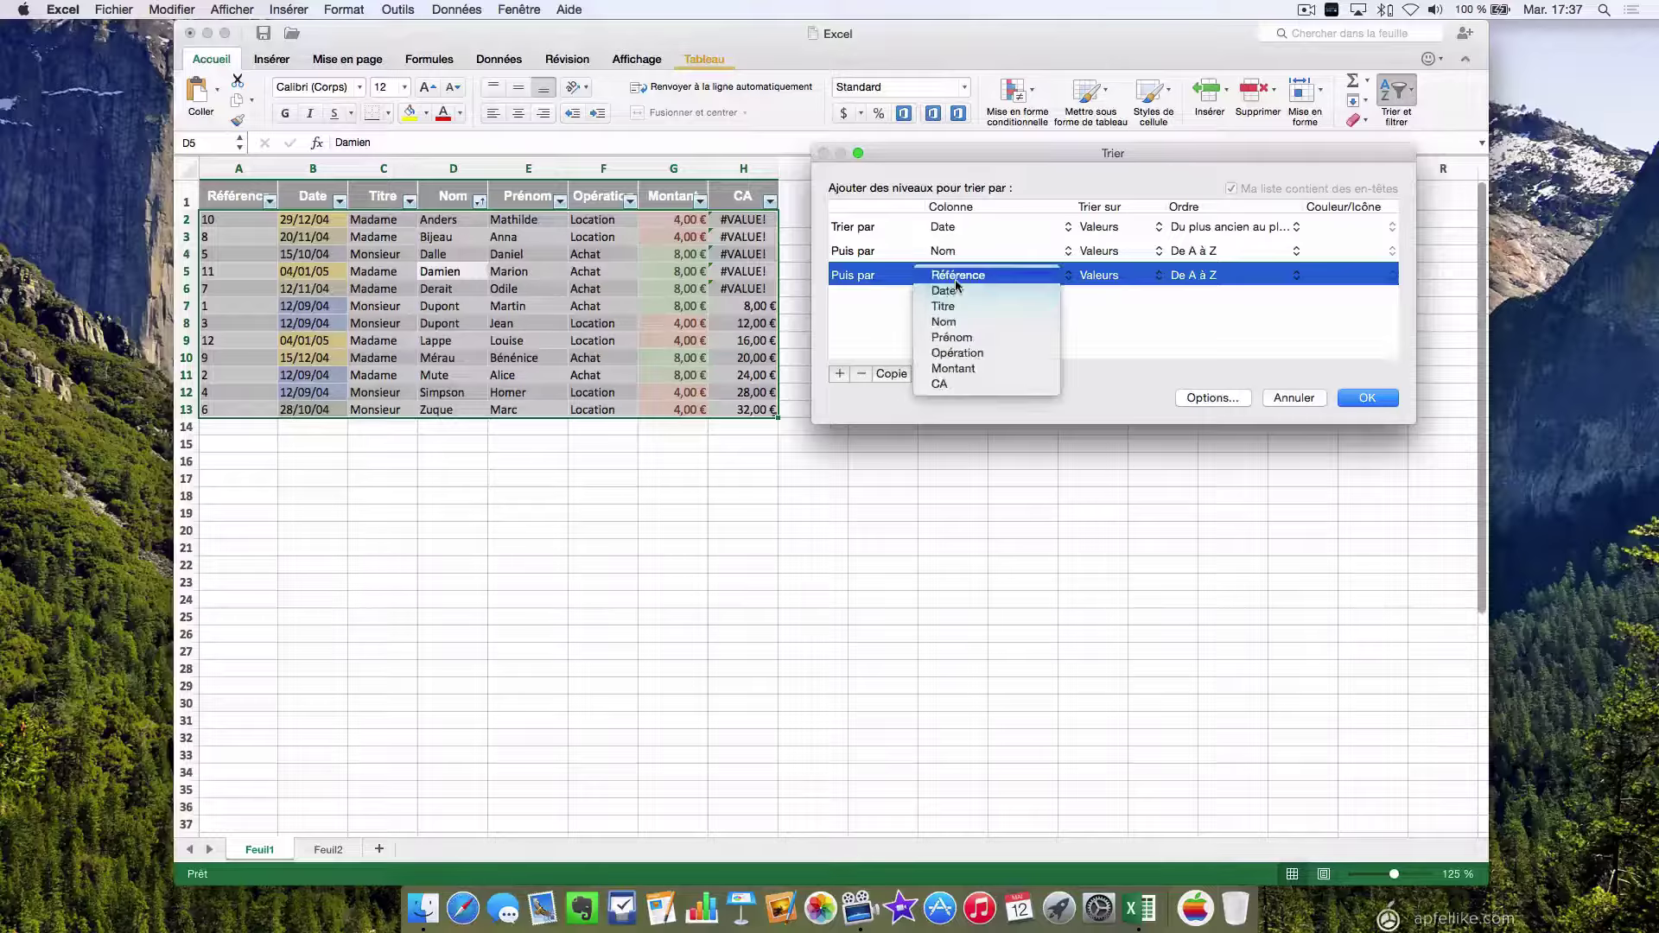
{"action": "left_click", "coordinate": [971, 352]}
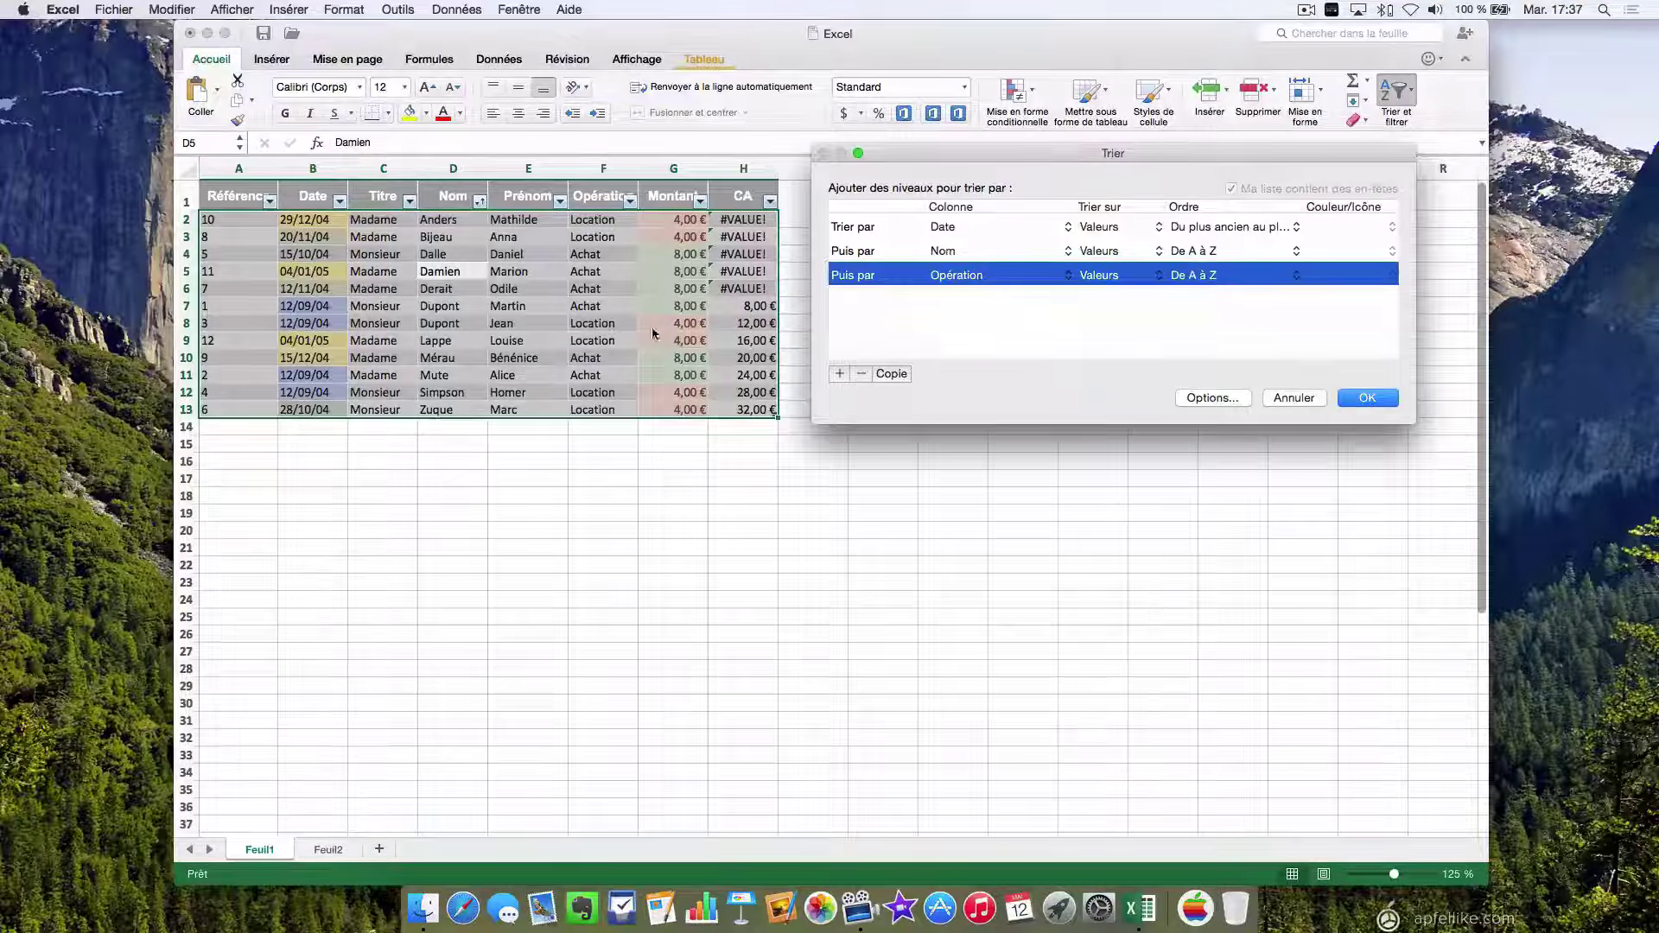
Step: Add a fourth sort level, remove it again and apply the Date, Nom and Opération sort
{"action": "left_click", "coordinate": [841, 375]}
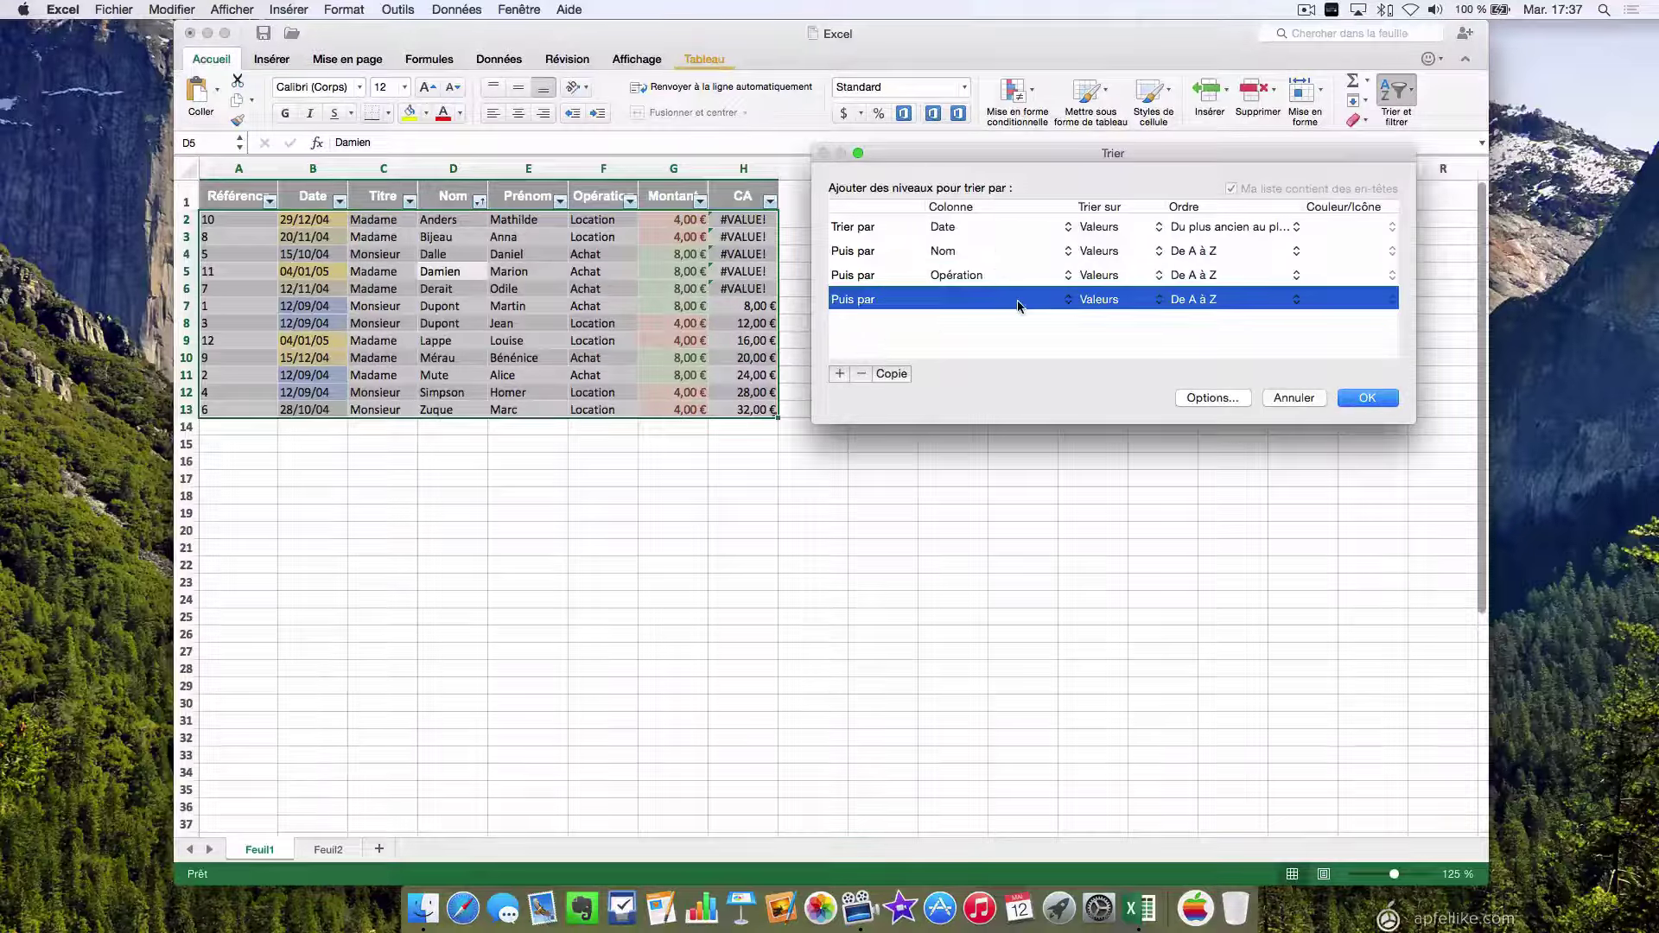
{"action": "left_click", "coordinate": [863, 375]}
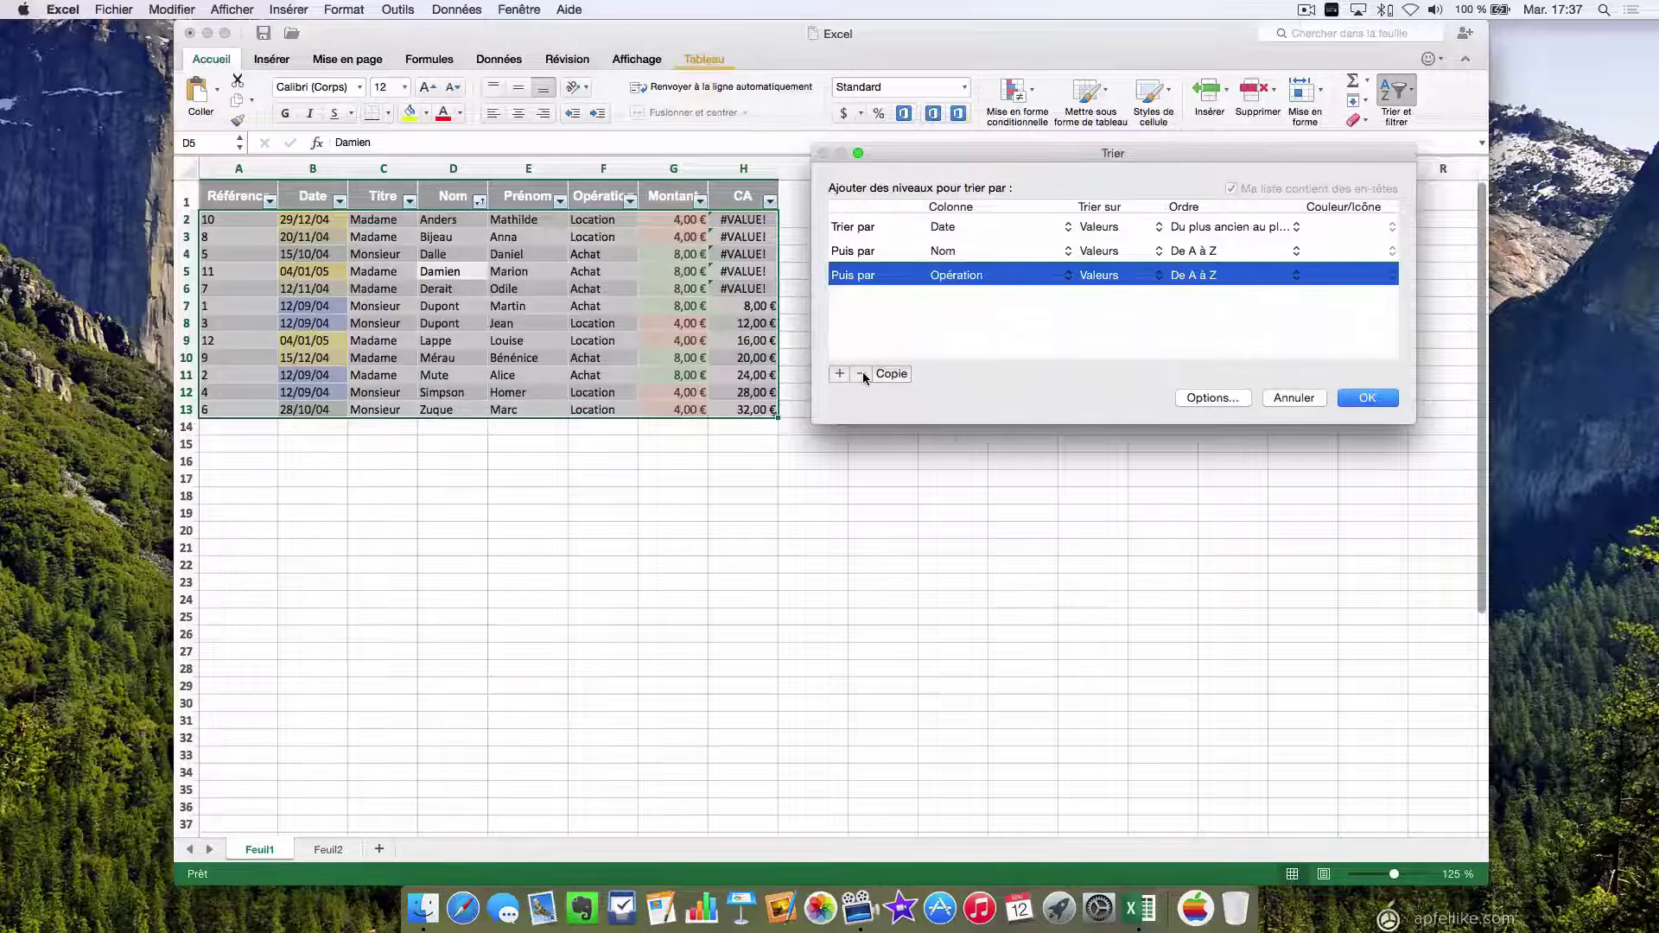
{"action": "left_click", "coordinate": [1367, 398]}
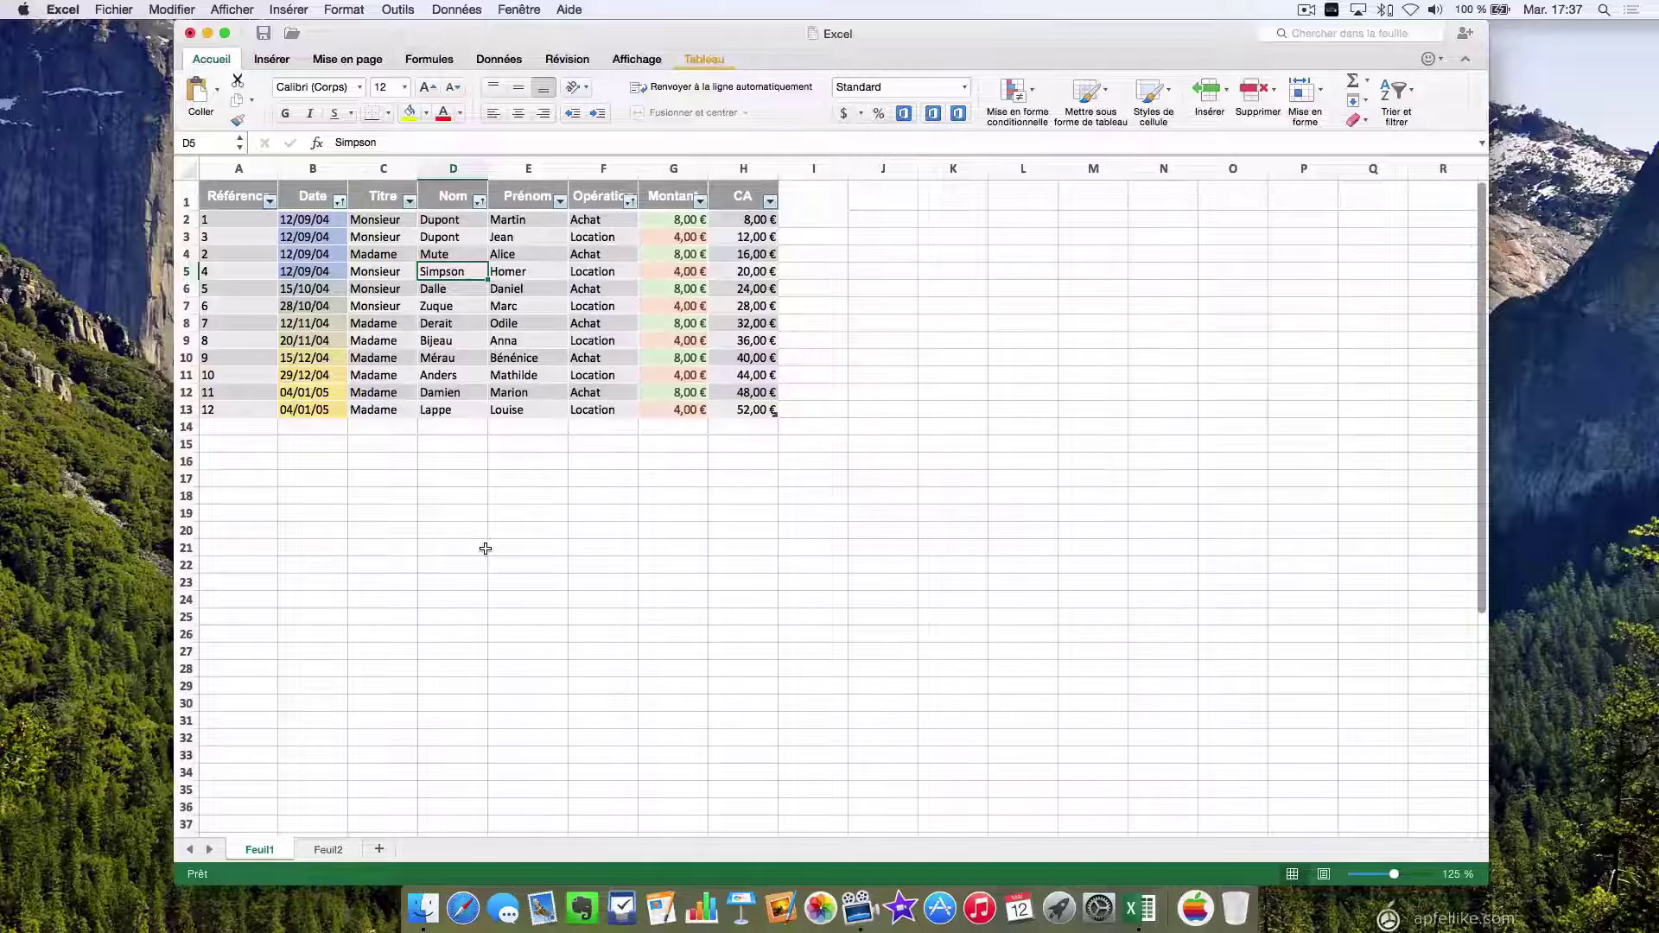
Step: Check the sorted rows by Date, by Nom within the 12/09/04 rows, and by Opération for the repeated Nom
{"action": "left_click_drag", "start_coordinate": [319, 220], "coordinate": [311, 413]}
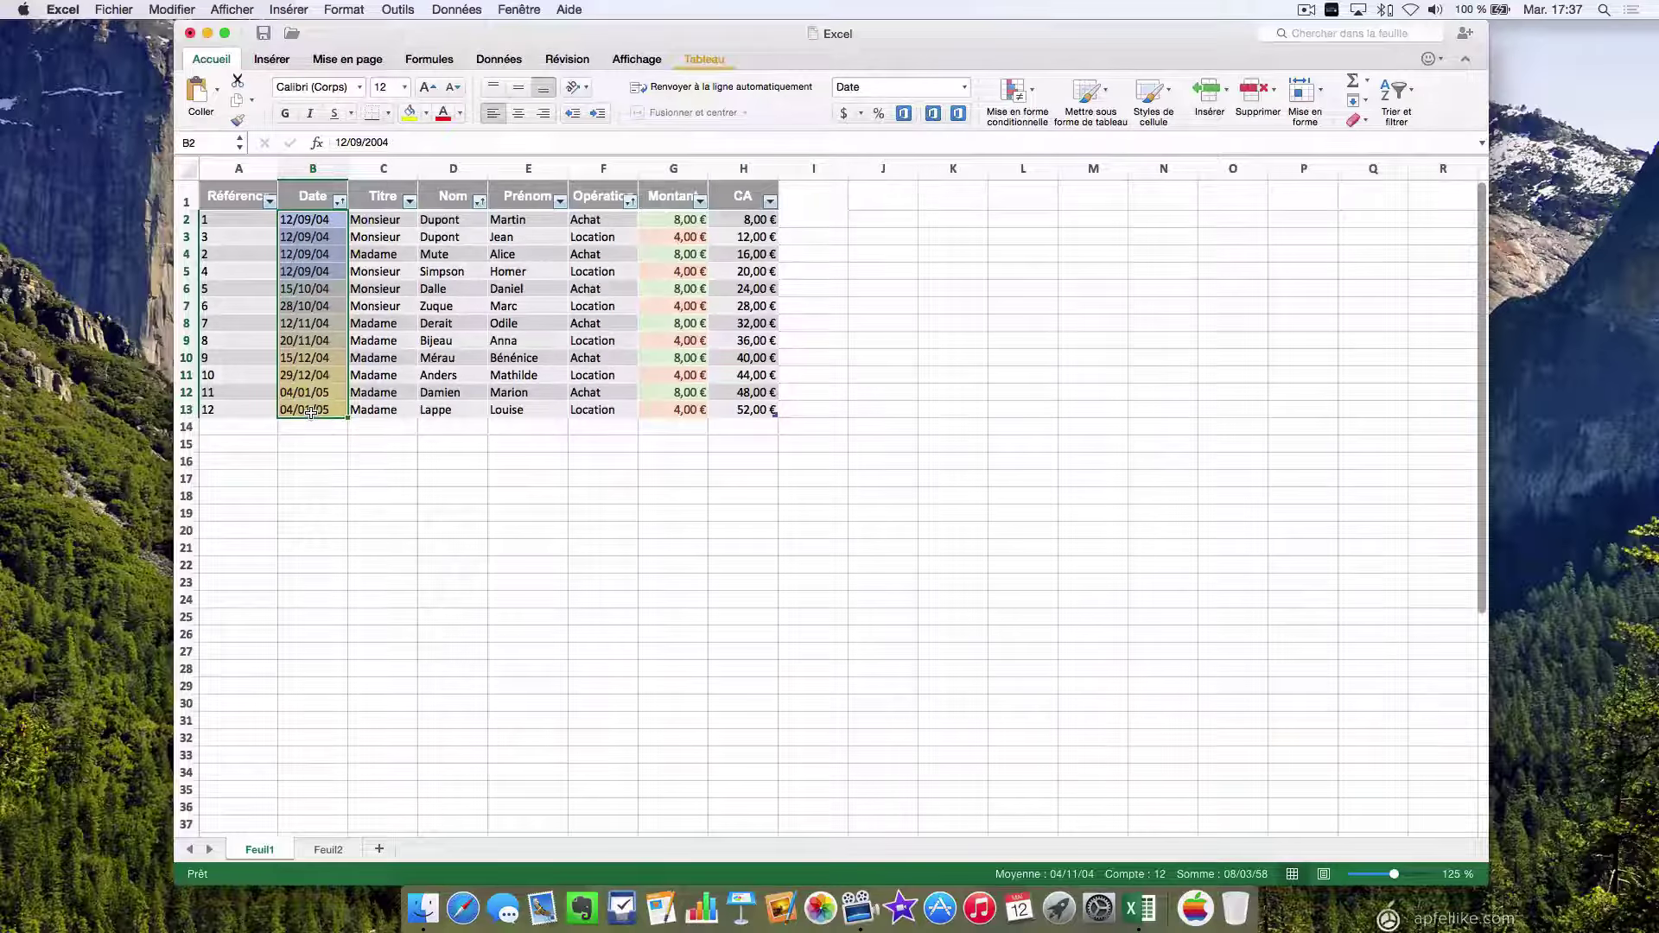
{"action": "left_click", "coordinate": [302, 322]}
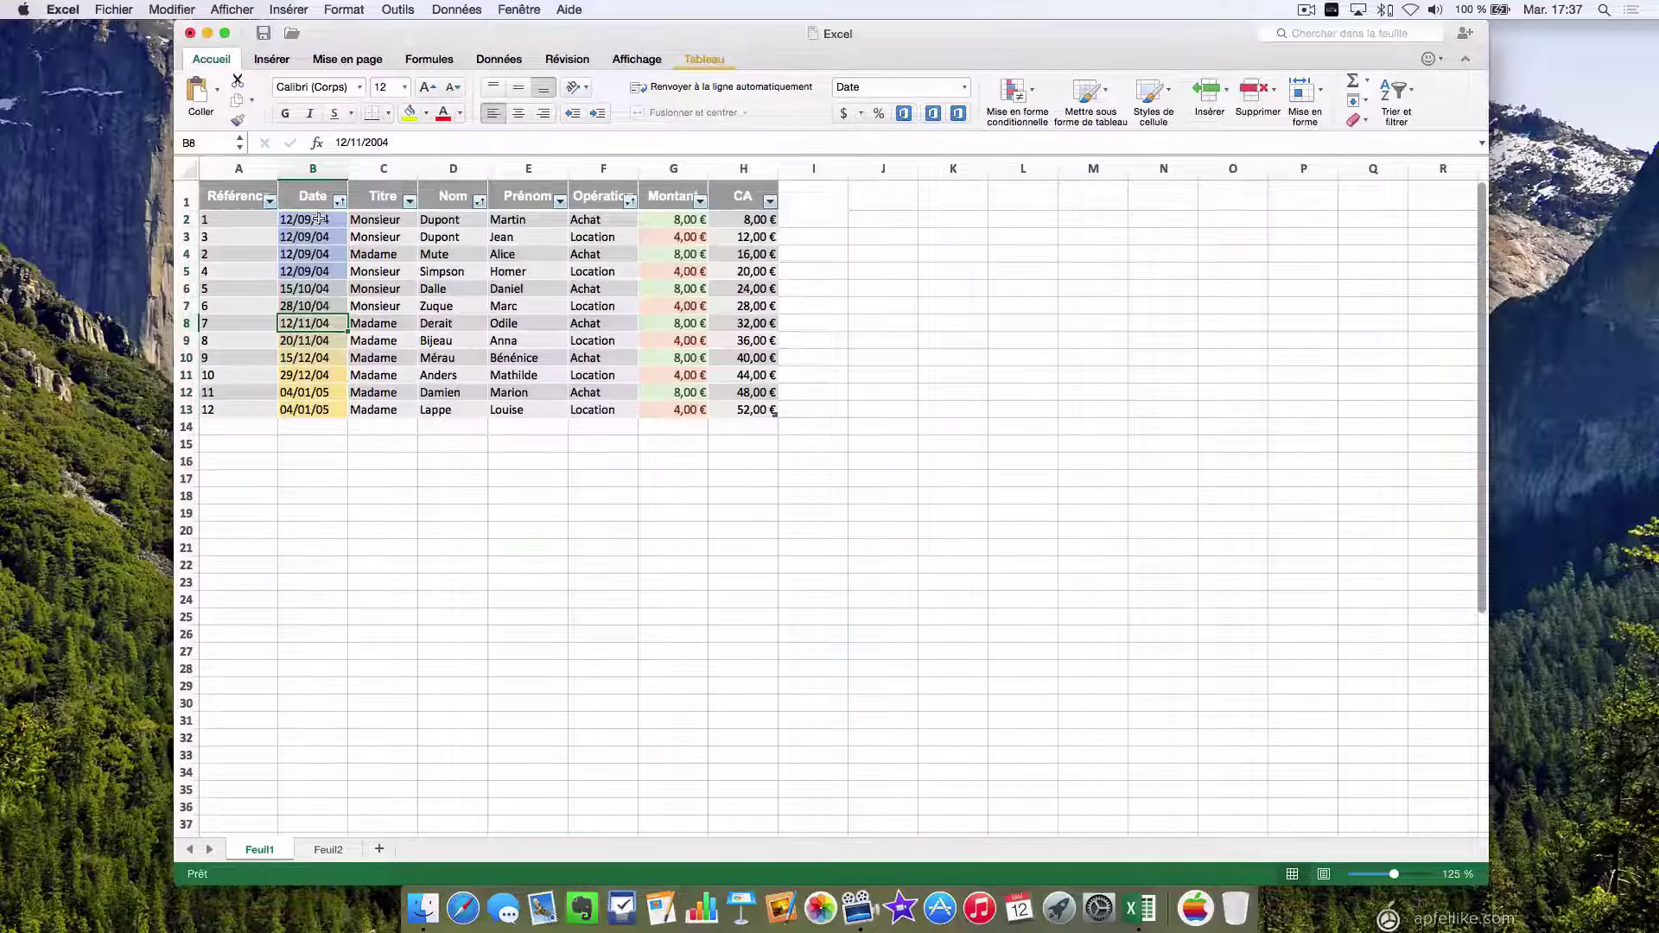
{"action": "left_click_drag", "start_coordinate": [319, 218], "coordinate": [313, 271]}
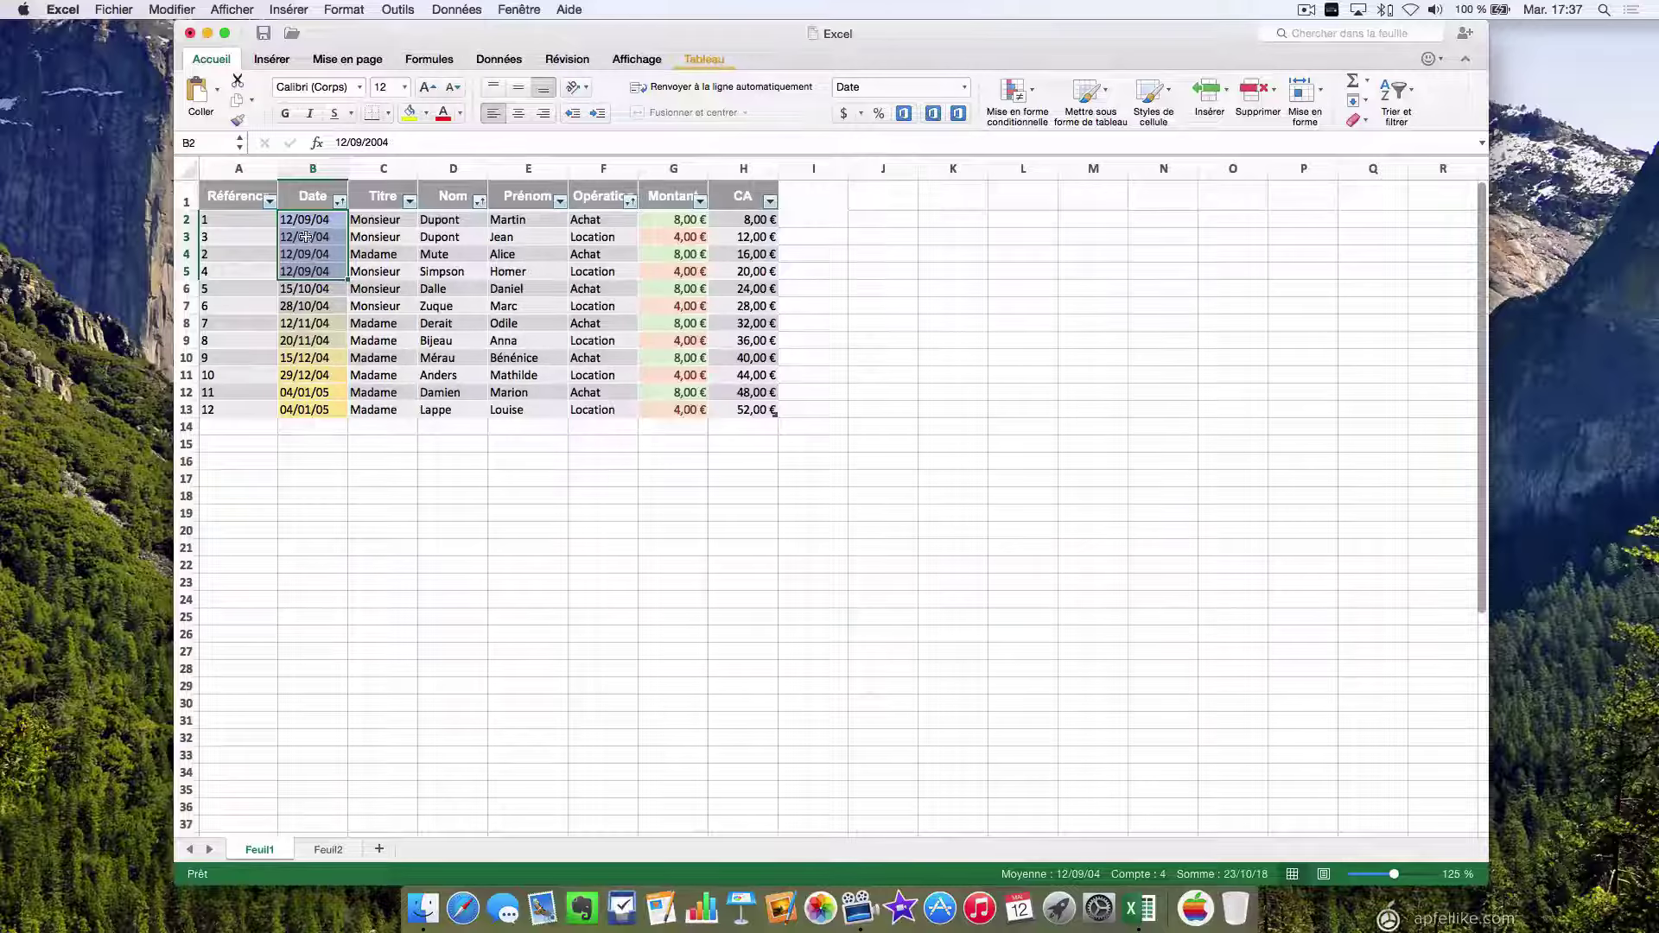
{"action": "left_click_drag", "start_coordinate": [448, 219], "coordinate": [455, 267]}
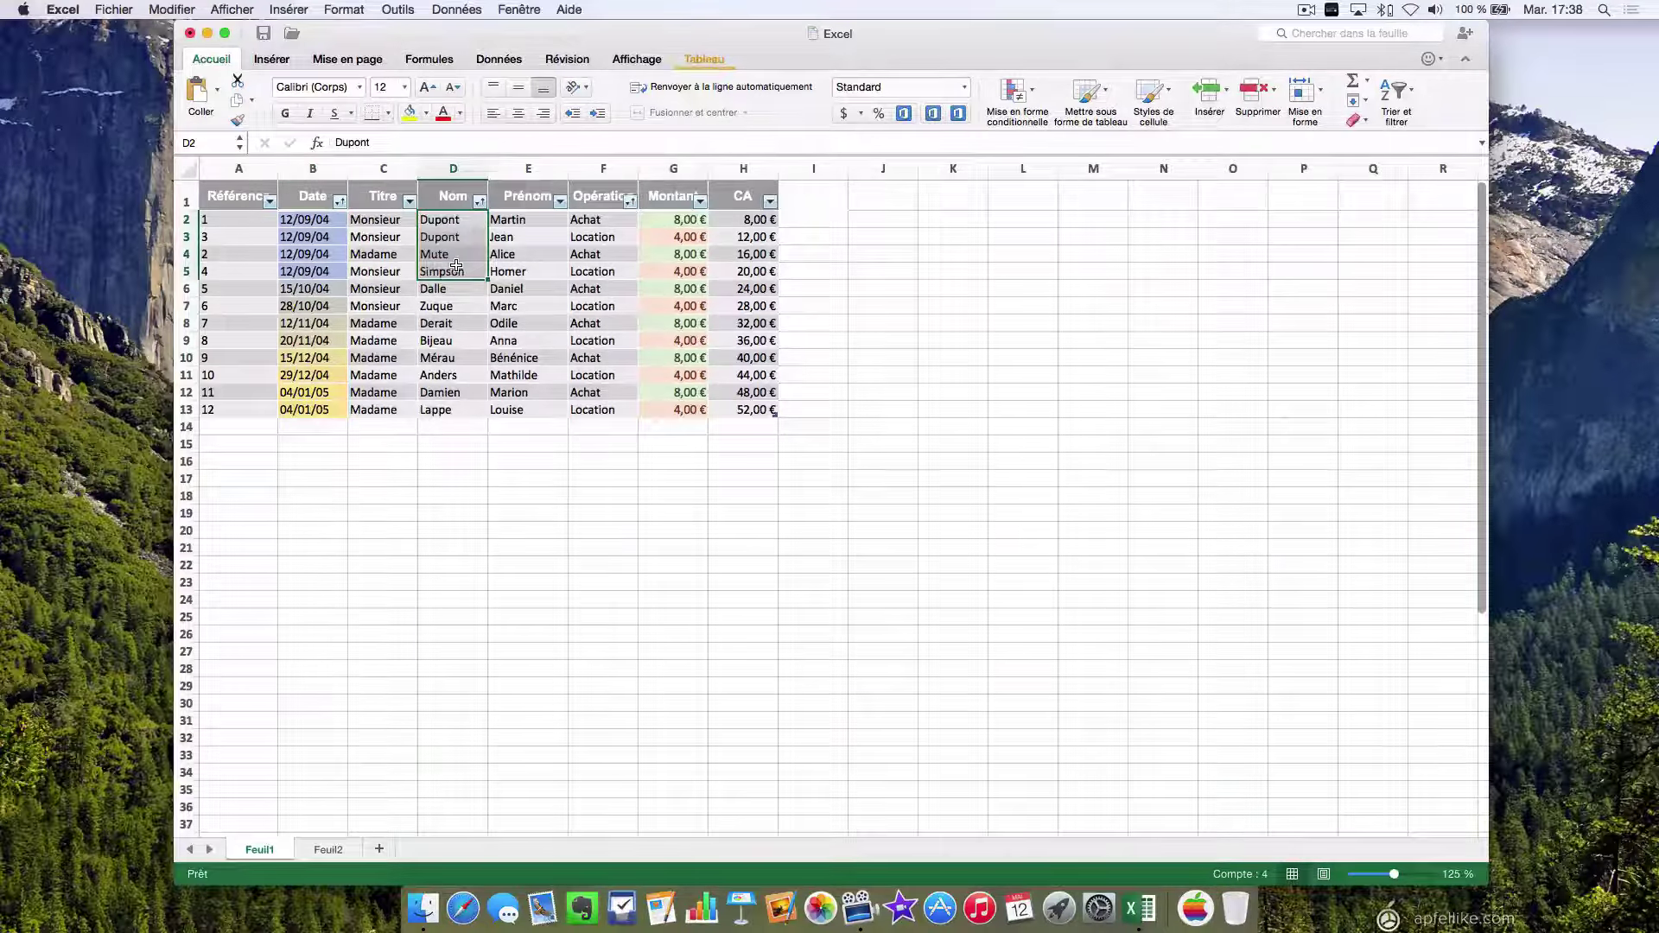
{"action": "left_click", "coordinate": [450, 292]}
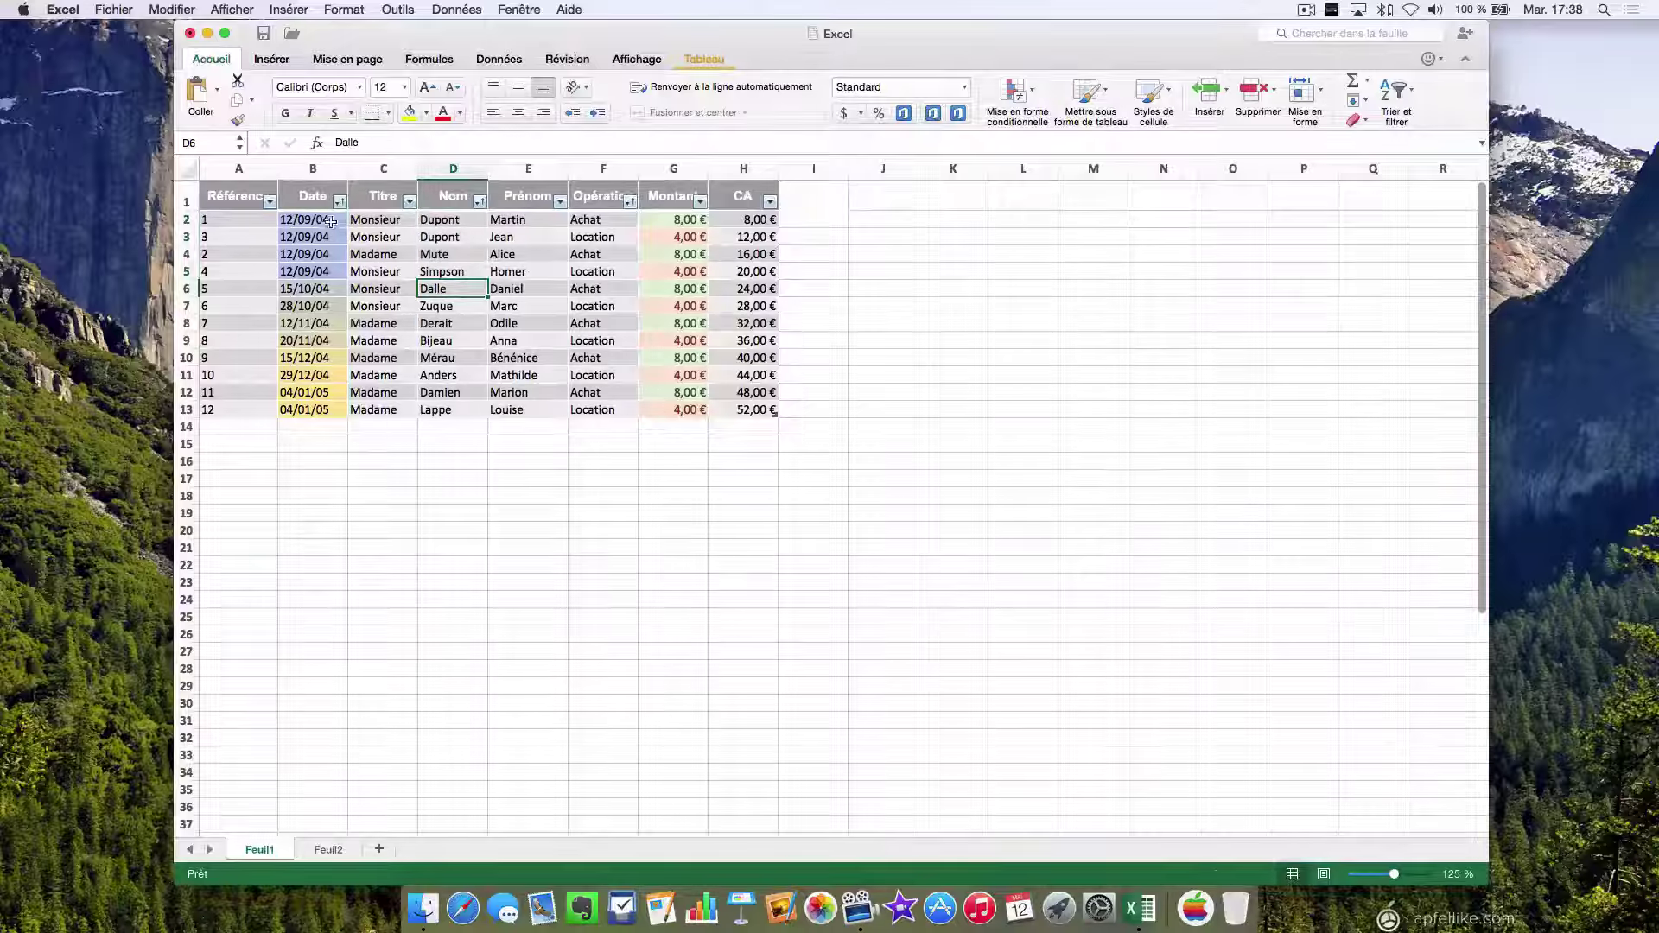
{"action": "left_click_drag", "start_coordinate": [329, 222], "coordinate": [329, 271]}
{"action": "left_click_drag", "start_coordinate": [447, 219], "coordinate": [450, 232]}
{"action": "left_click", "coordinate": [606, 221]}
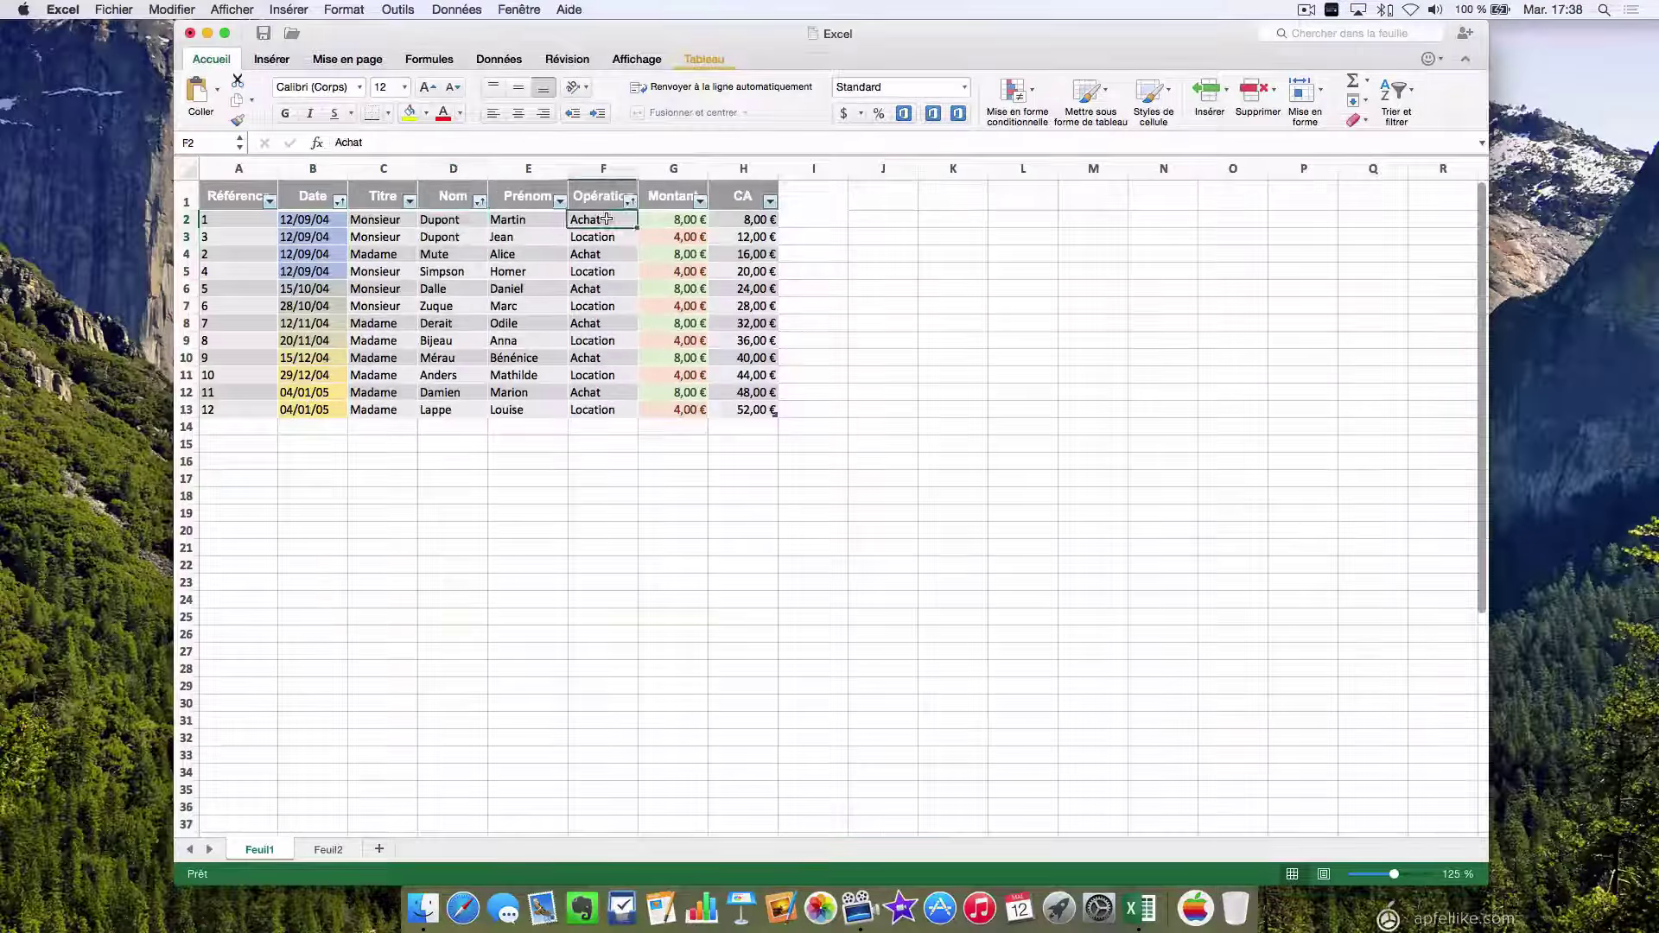
{"action": "left_click", "coordinate": [607, 236]}
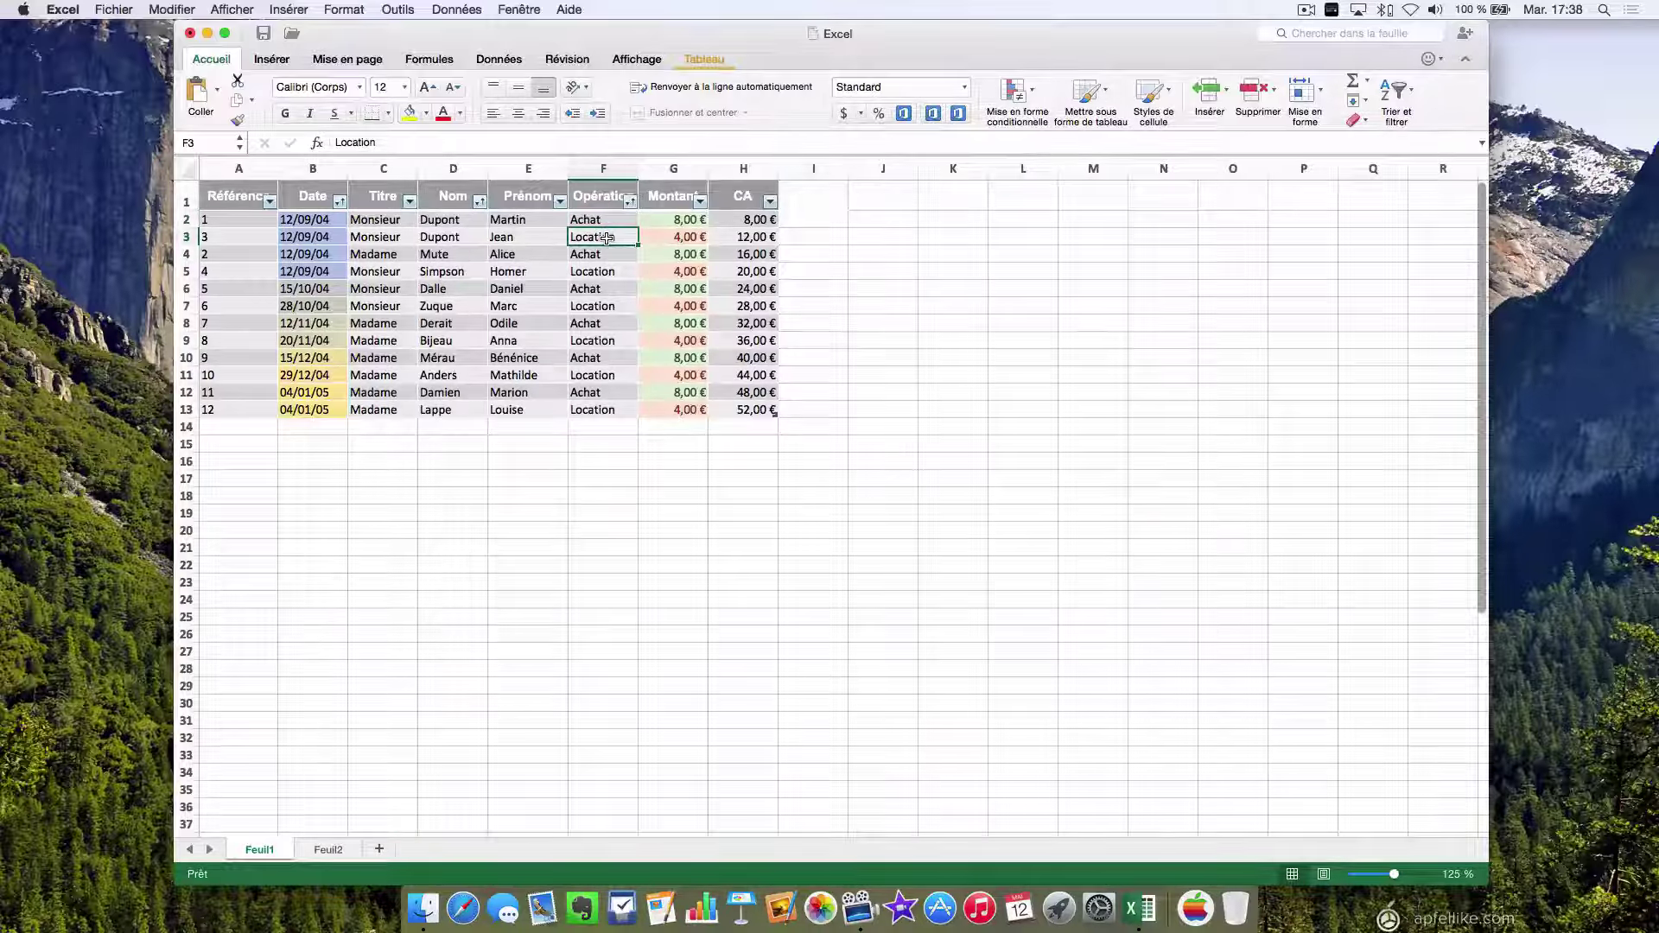
Step: Sort the table by the Référence column in ascending order (Croissant) and close the filter settings
{"action": "left_click", "coordinate": [272, 202]}
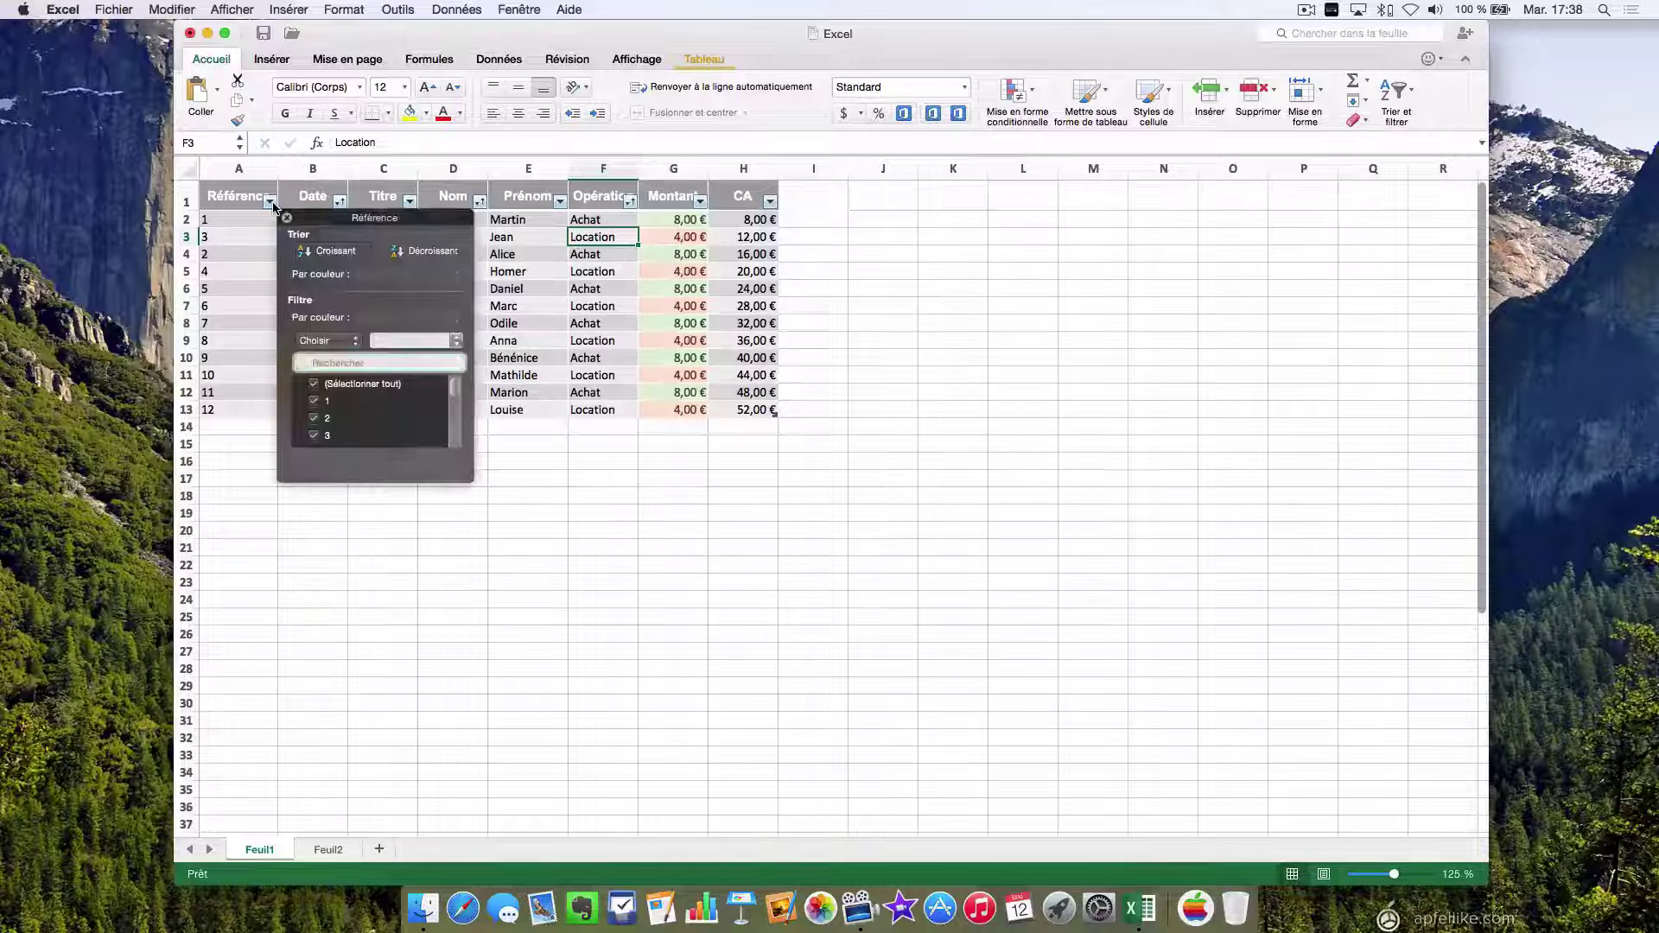
{"action": "left_click", "coordinate": [329, 252]}
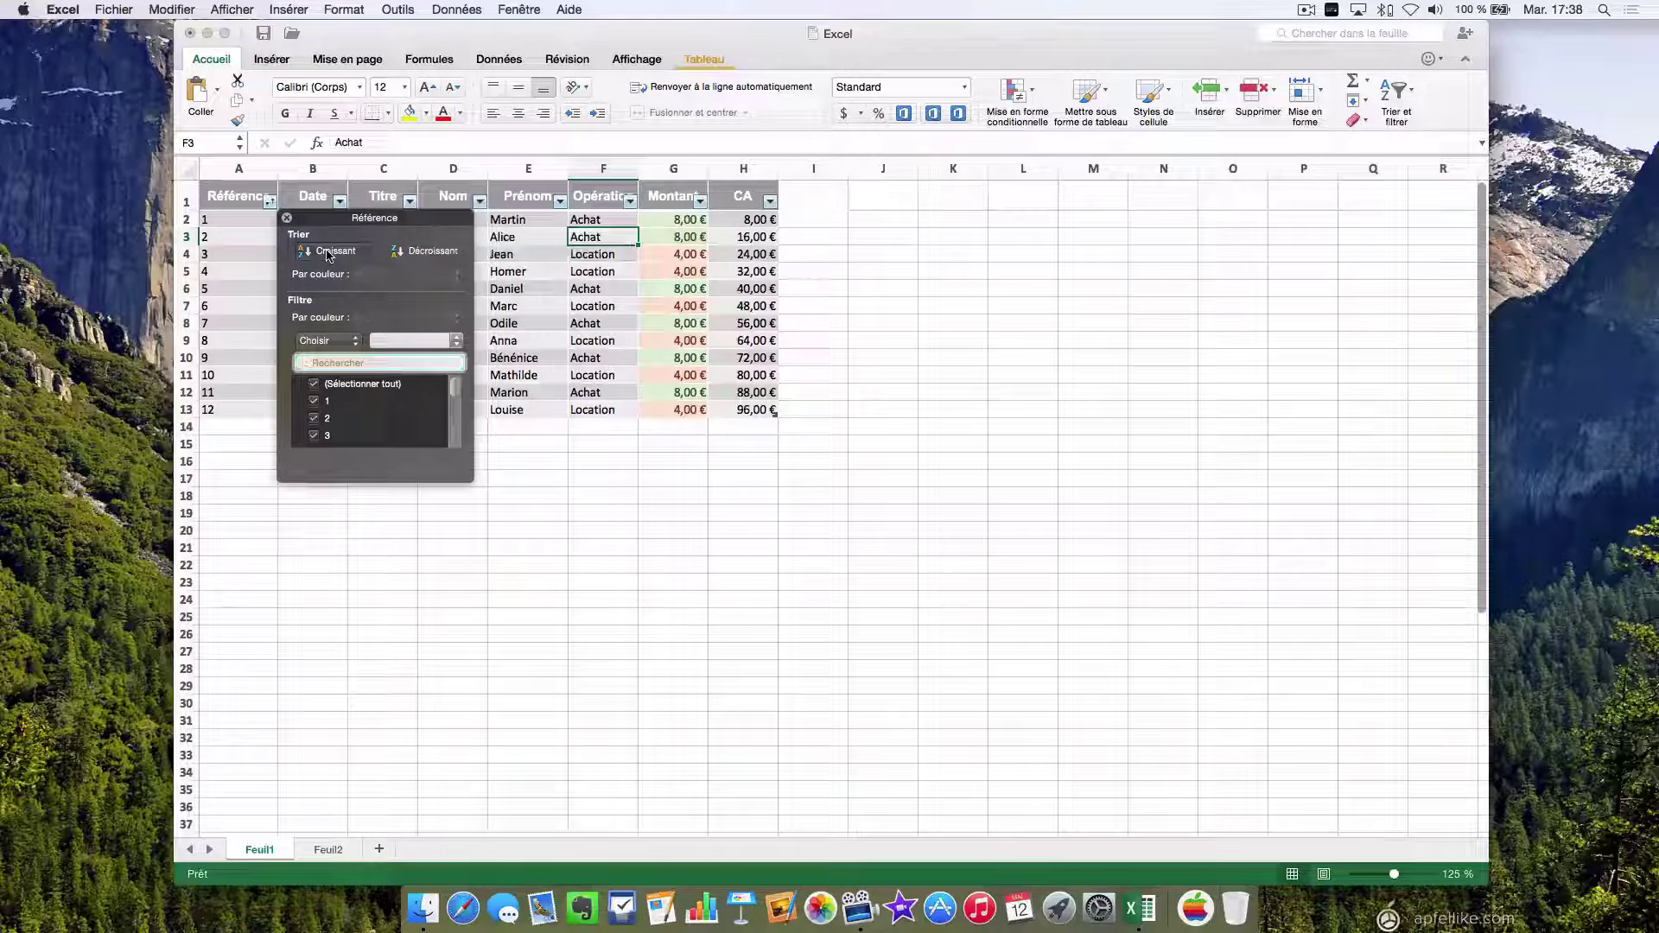
{"action": "left_click", "coordinate": [287, 219]}
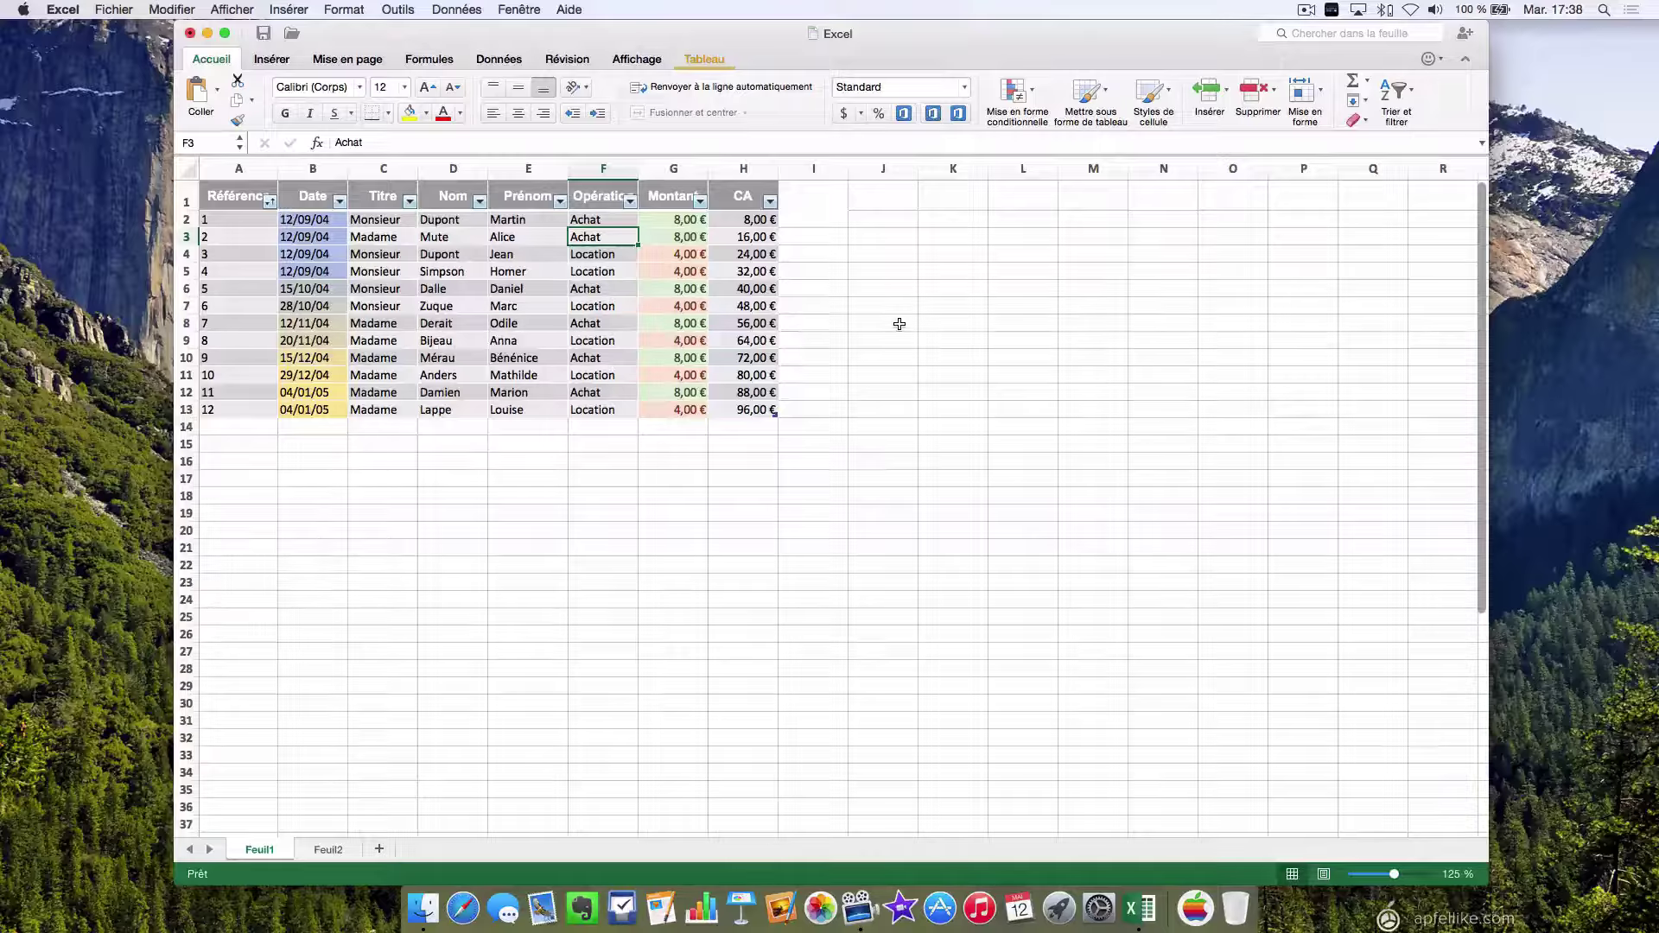